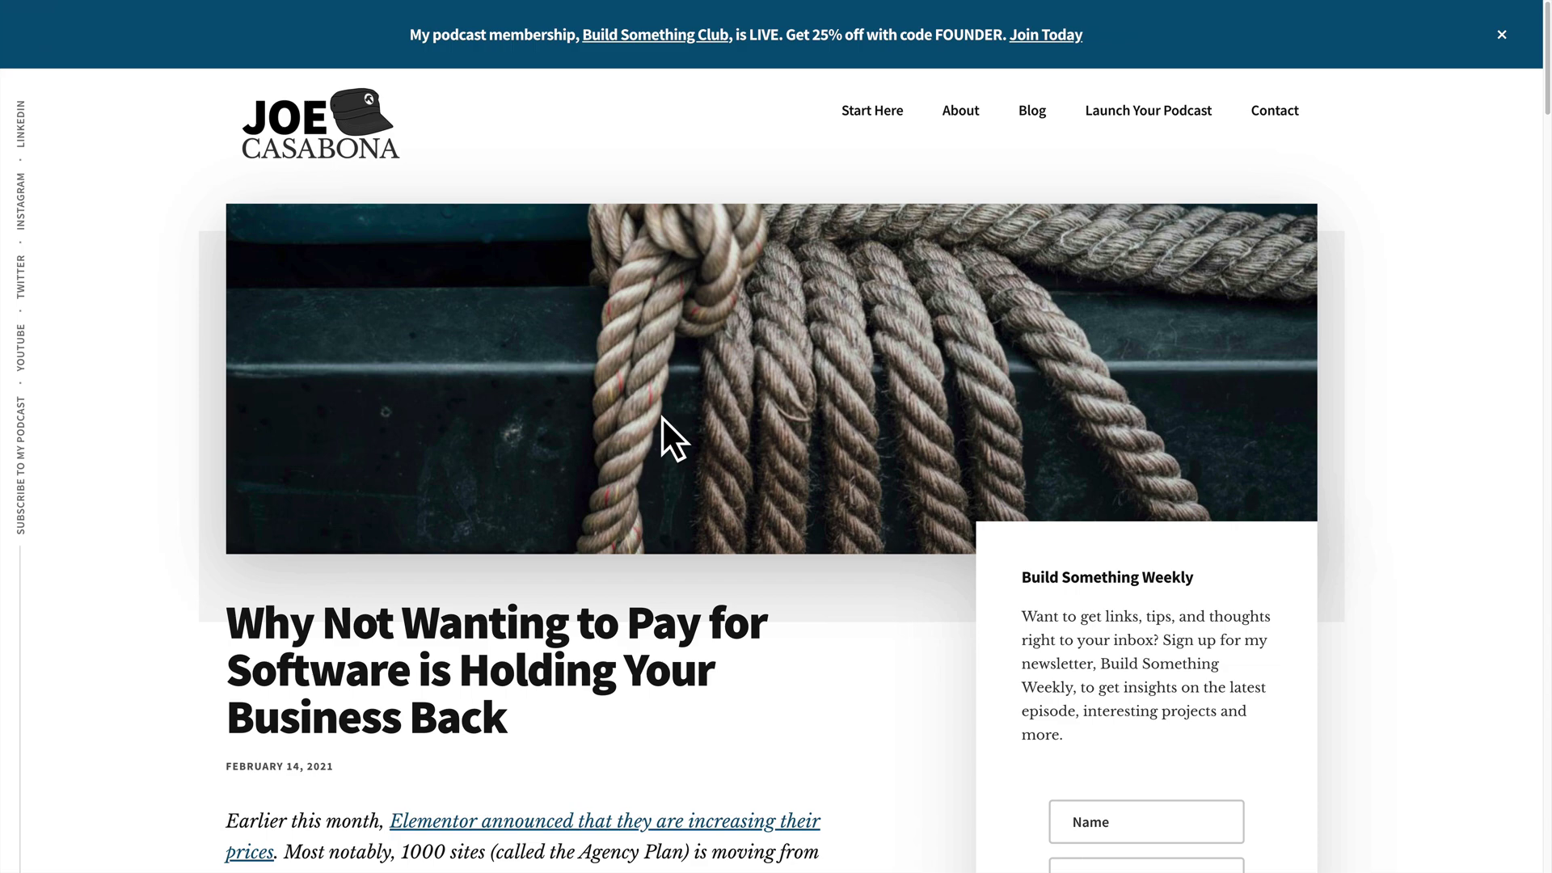
# - Scroll down the Elementor pricing post to the superscript 1 after "paying yourself"
pyautogui.scroll(-5, 640, 528)
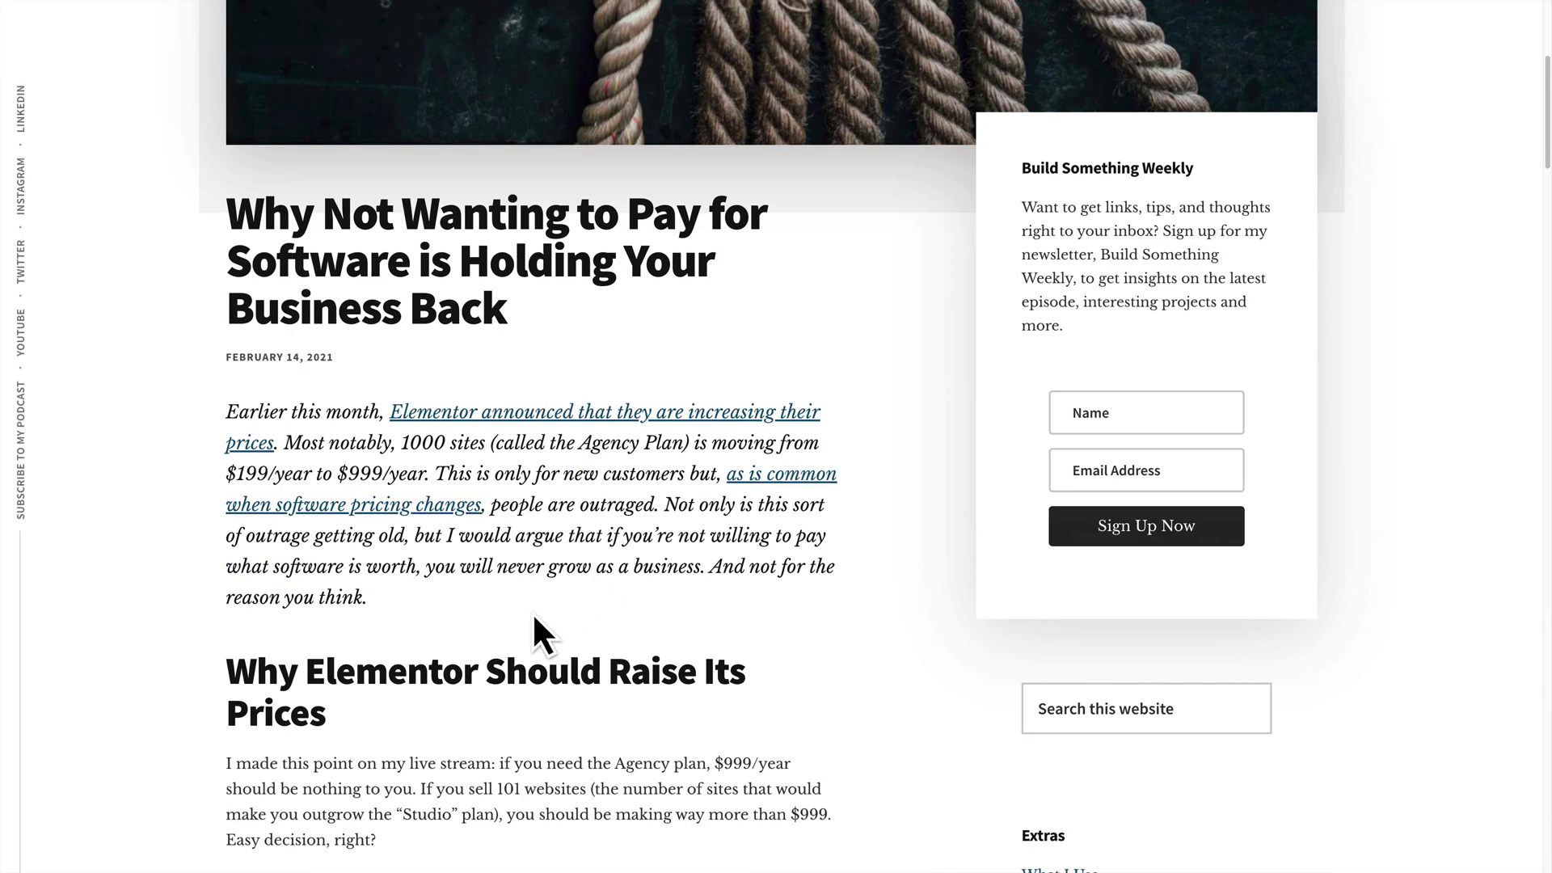
pyautogui.scroll(-3, 534, 616)
pyautogui.scroll(-1, 530, 614)
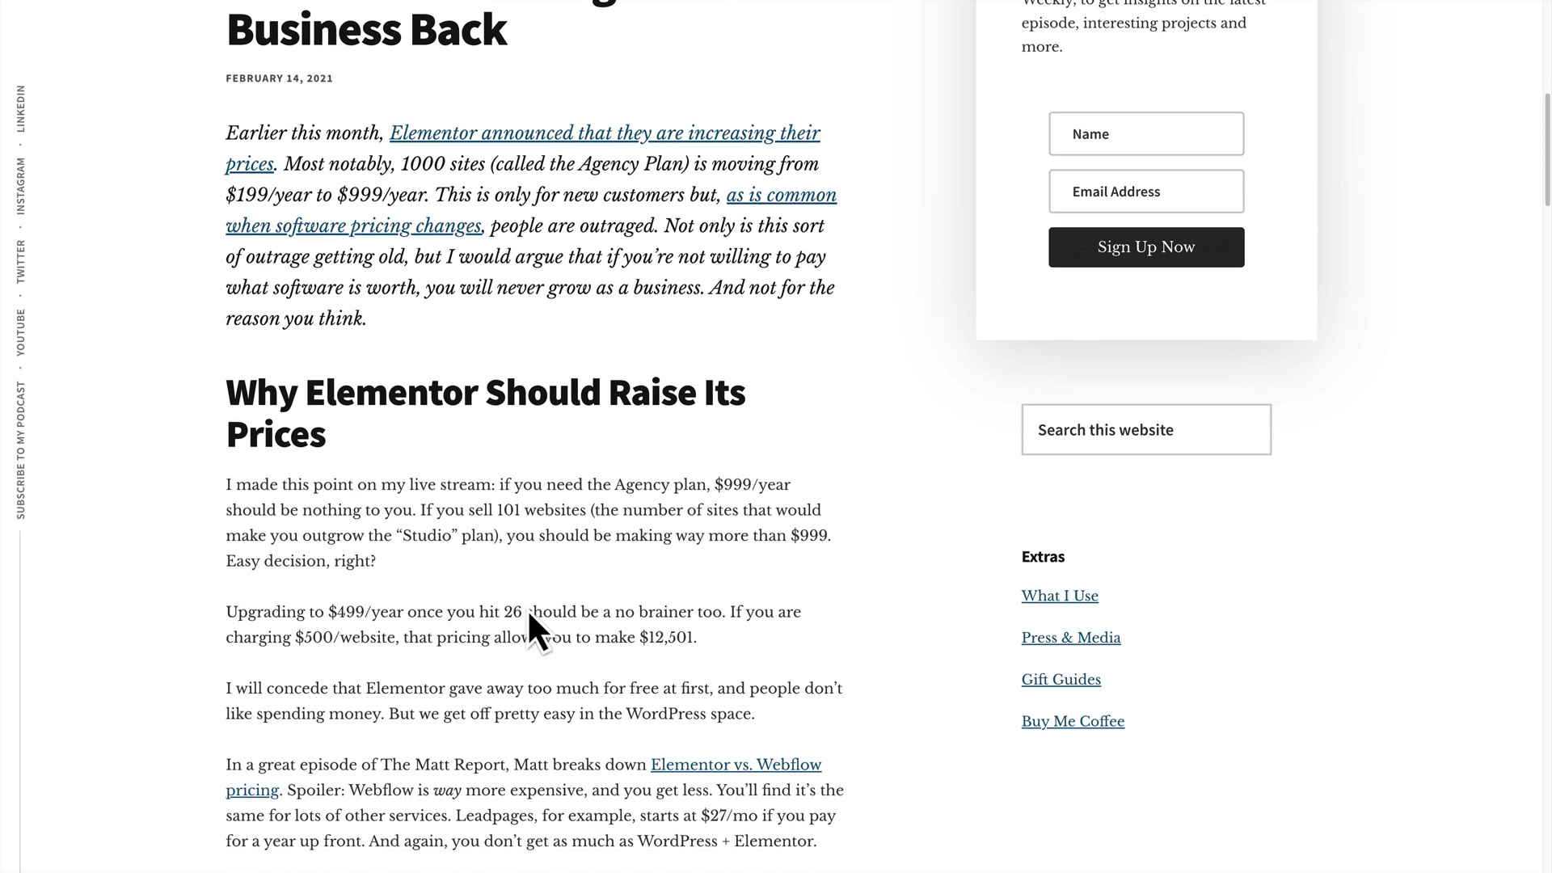
pyautogui.scroll(-4, 525, 603)
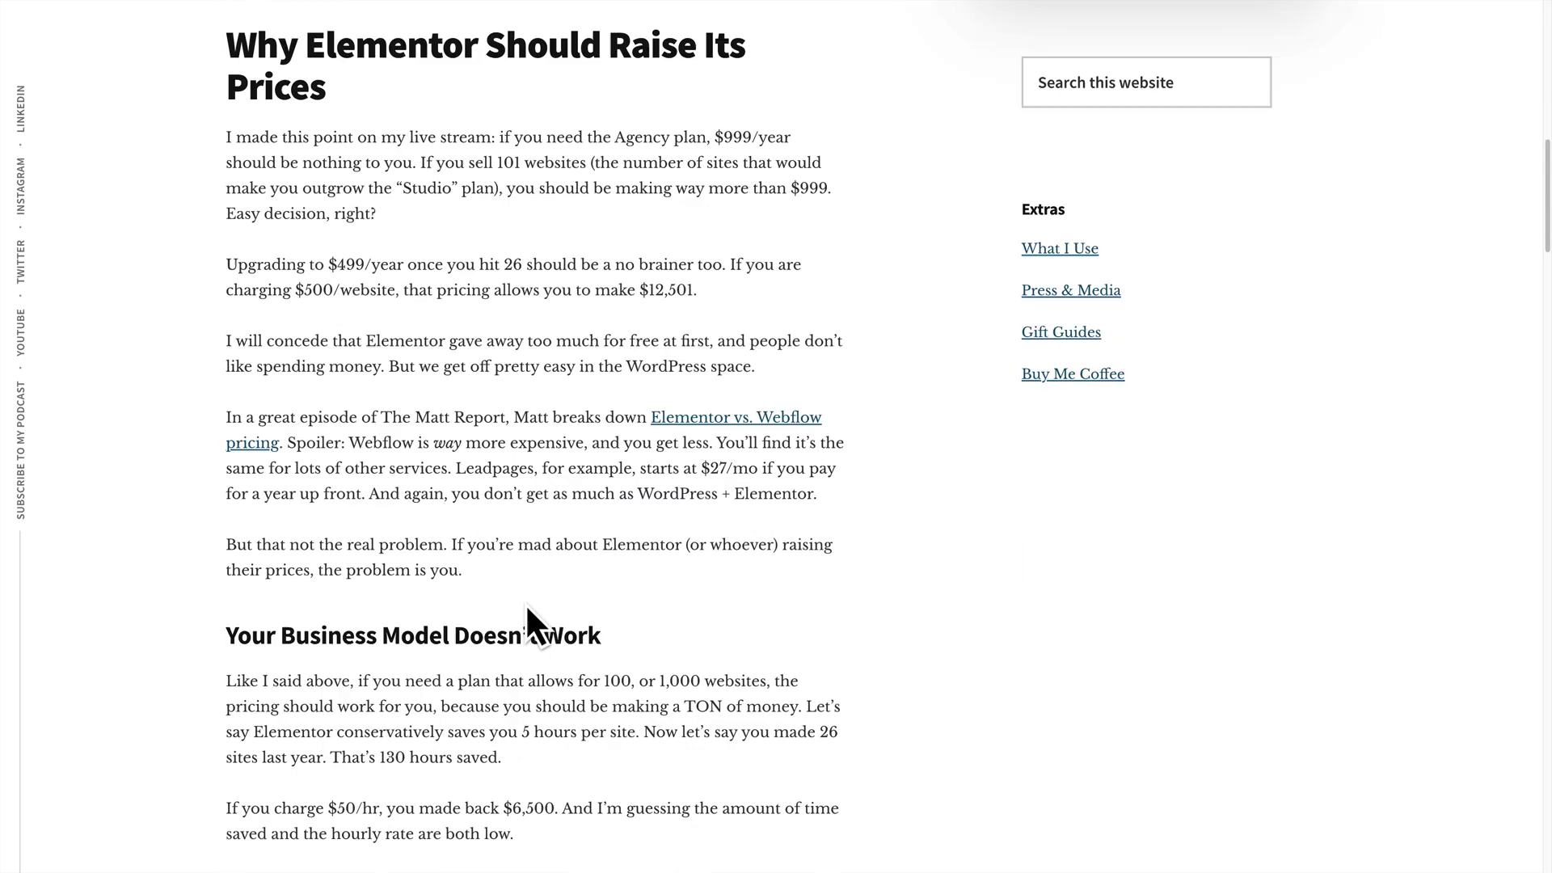
pyautogui.scroll(-2, 528, 607)
pyautogui.scroll(-2, 525, 603)
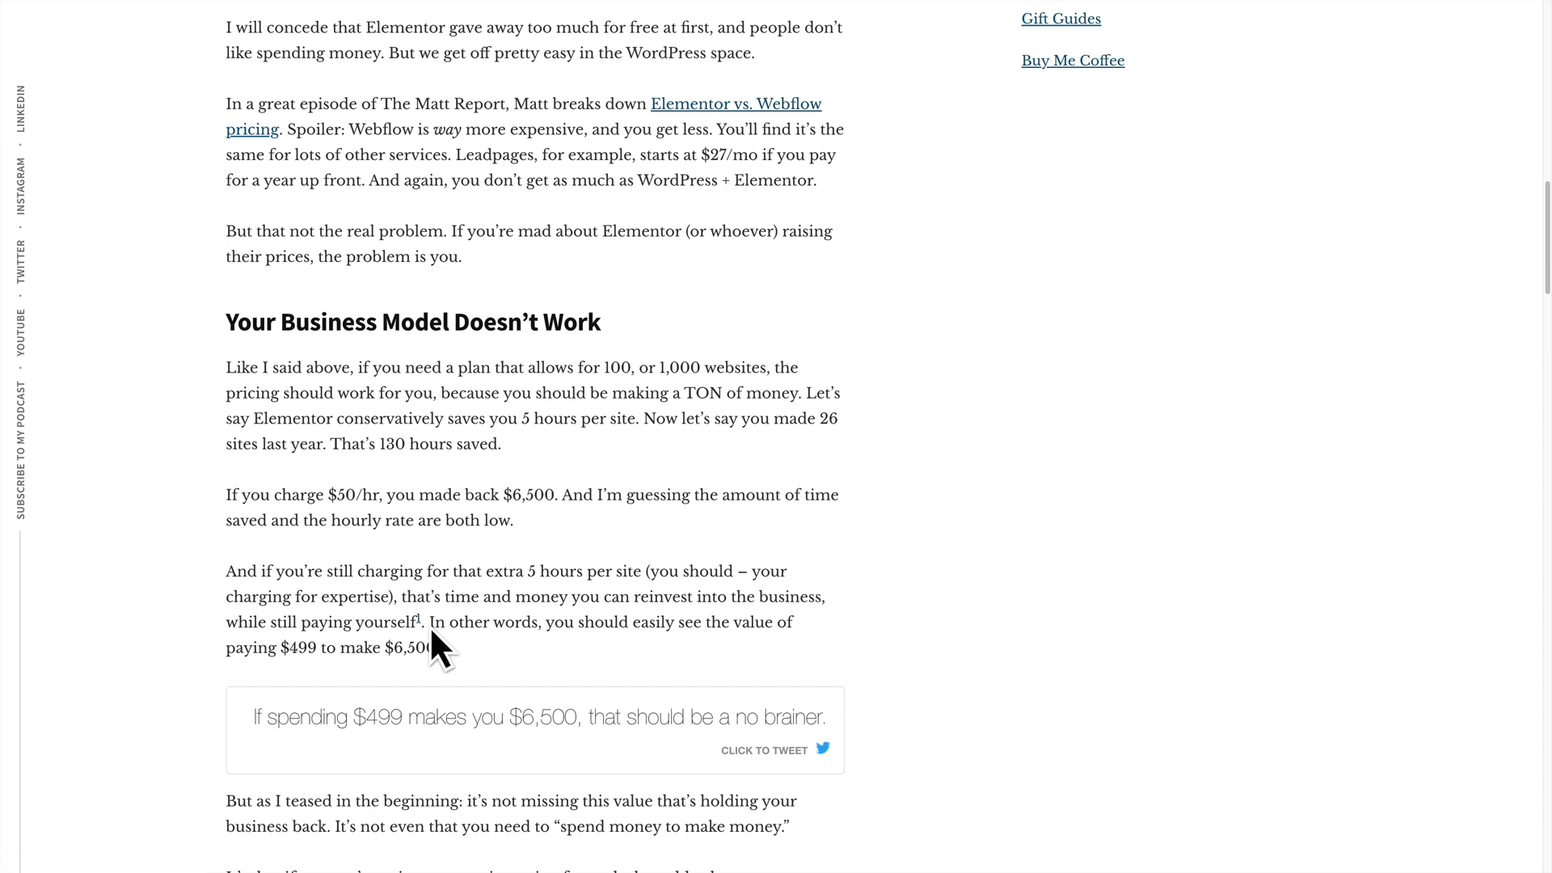
pyautogui.moveTo(425, 626); pyautogui.dragTo(458, 625)
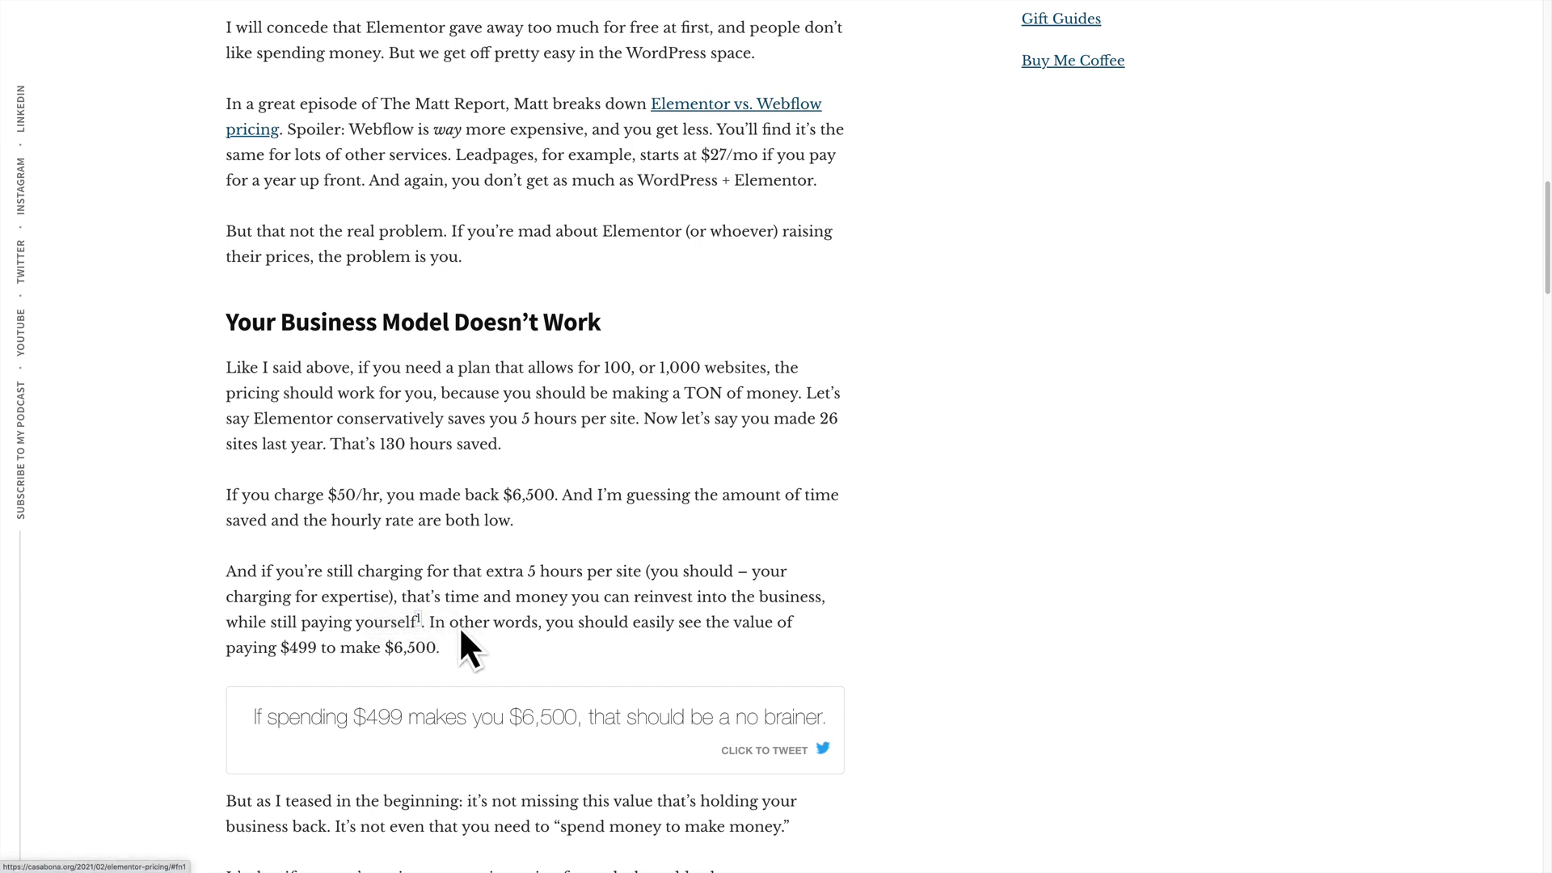
# - Follow footnote reference 1 to its note, then use its return link to jump back
pyautogui.click(426, 624)
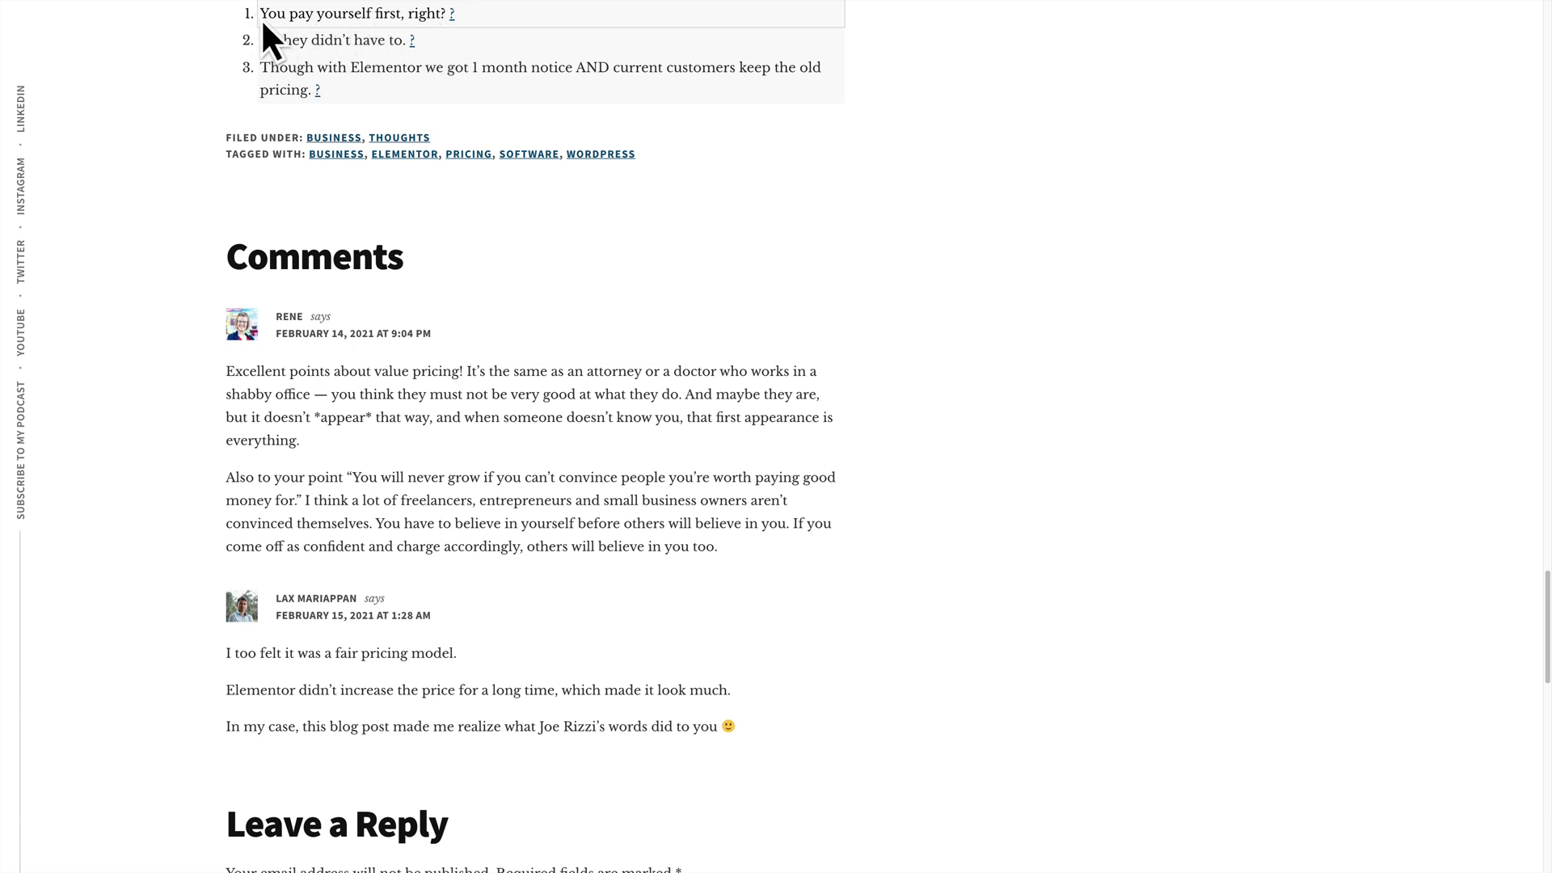
pyautogui.scroll(4, 403, 244)
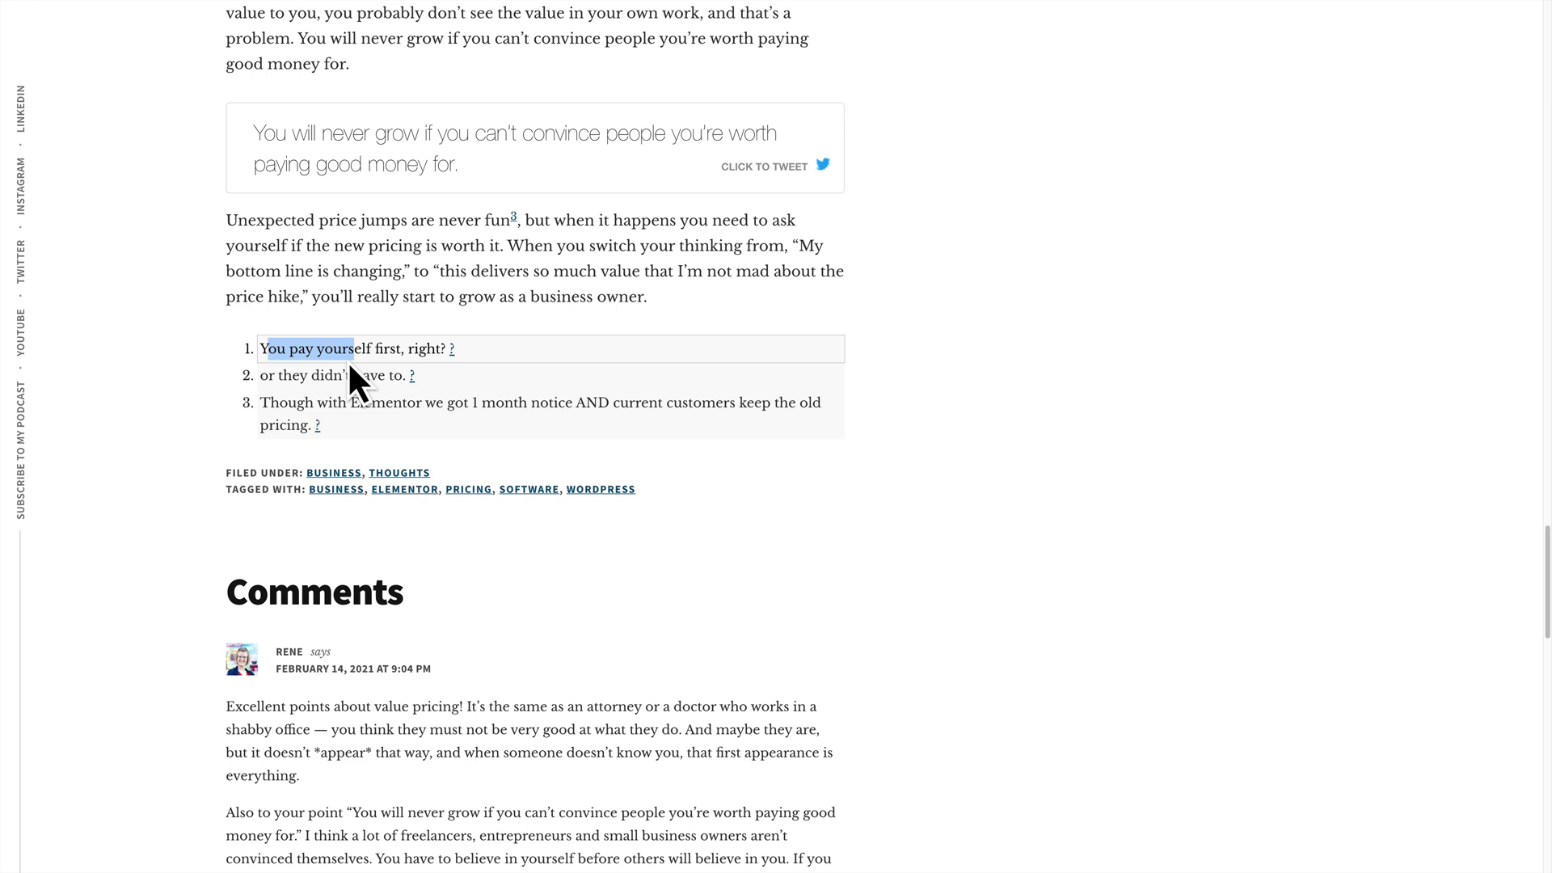
pyautogui.click(385, 361)
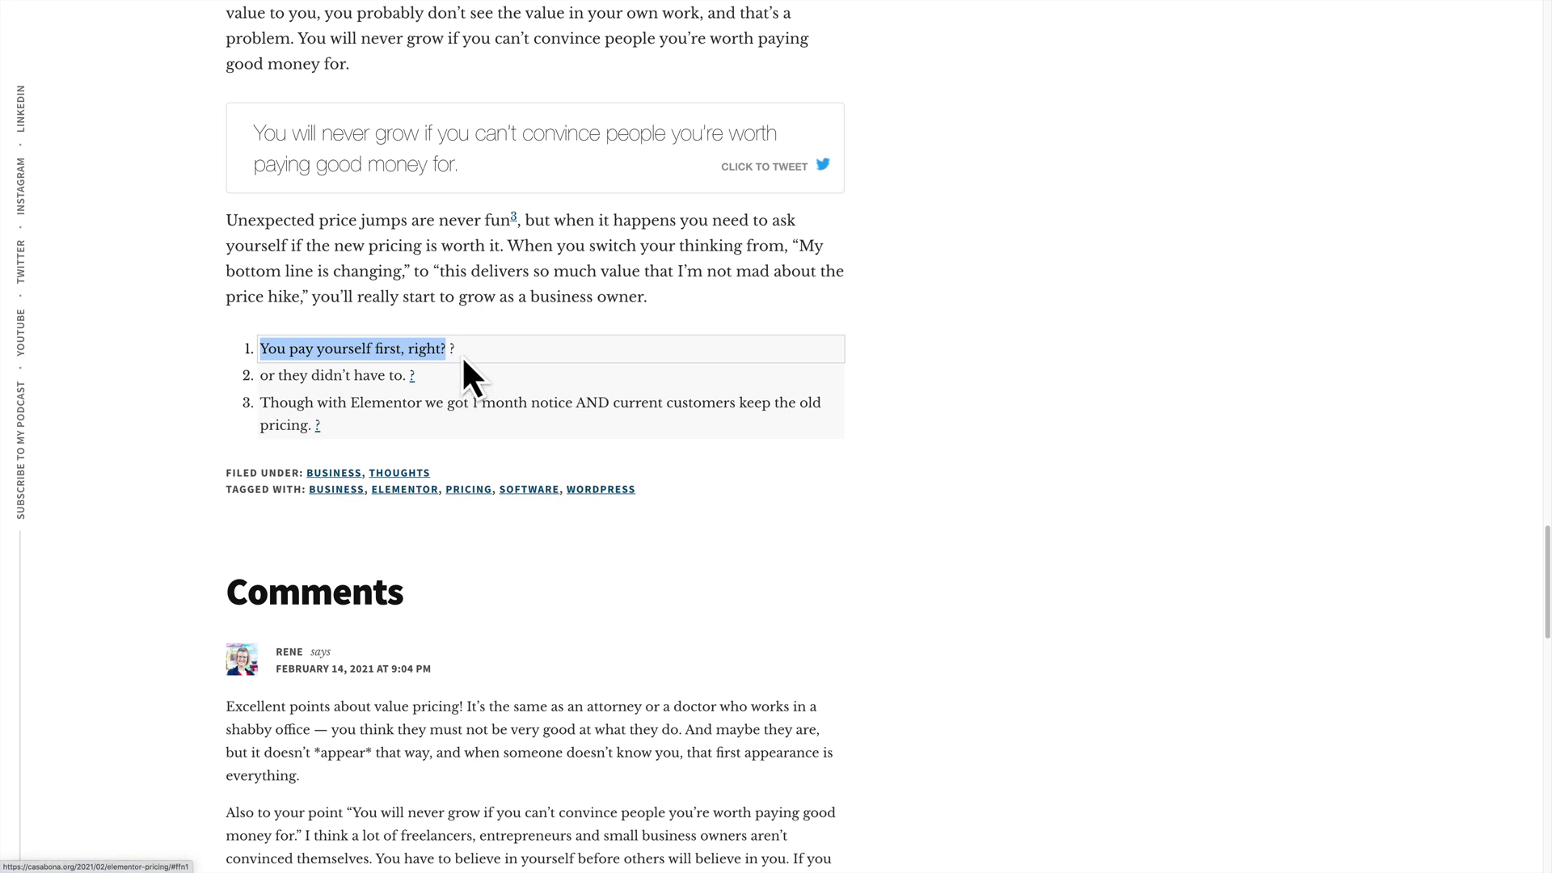
pyautogui.click(463, 355)
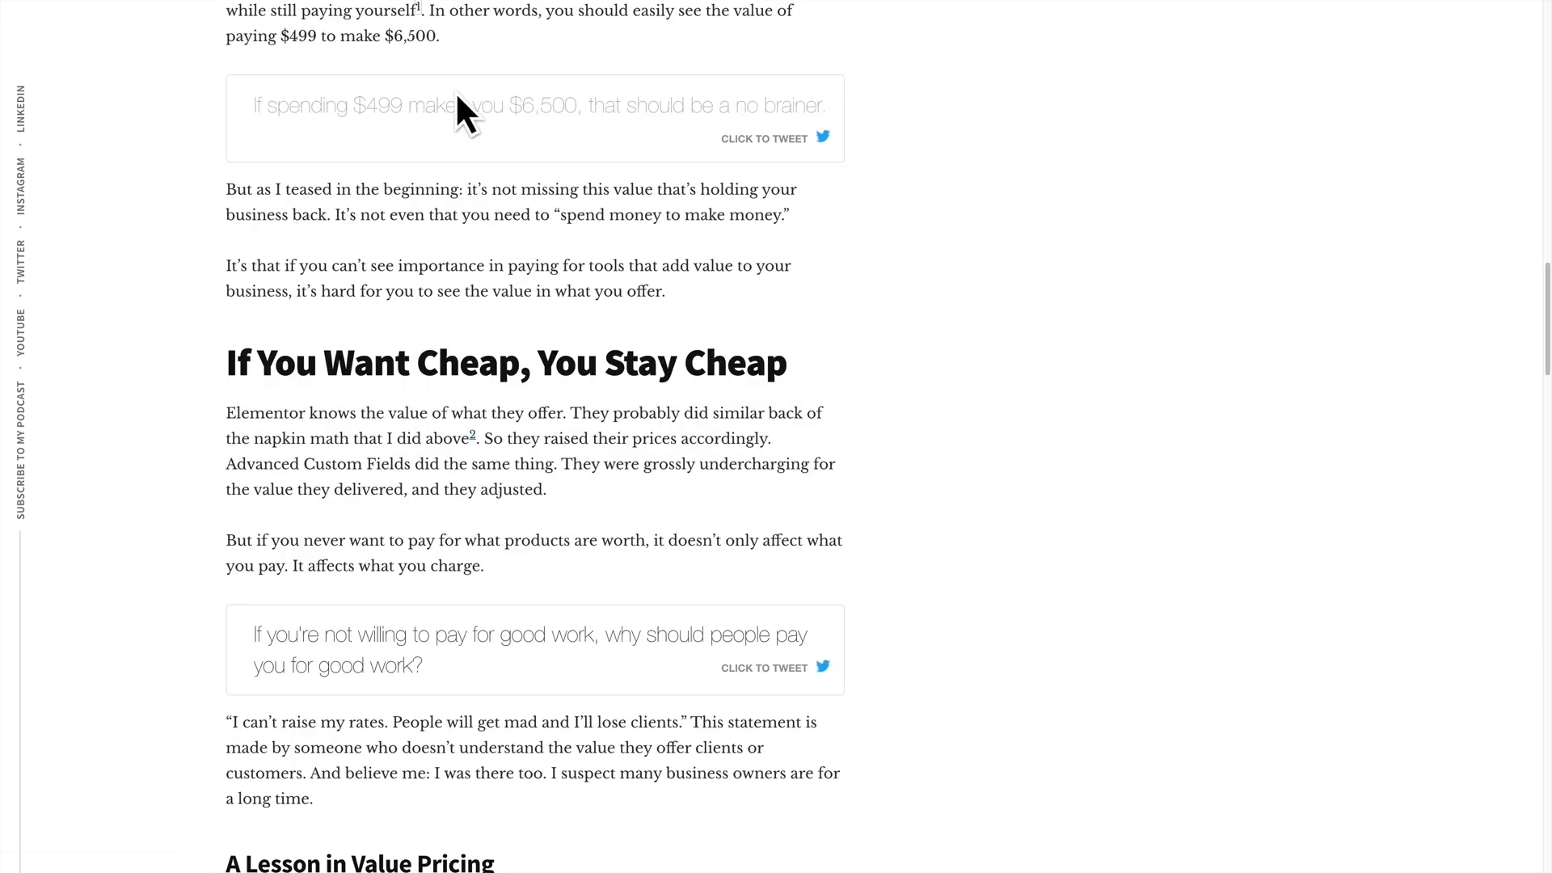
pyautogui.scroll(1, 467, 266)
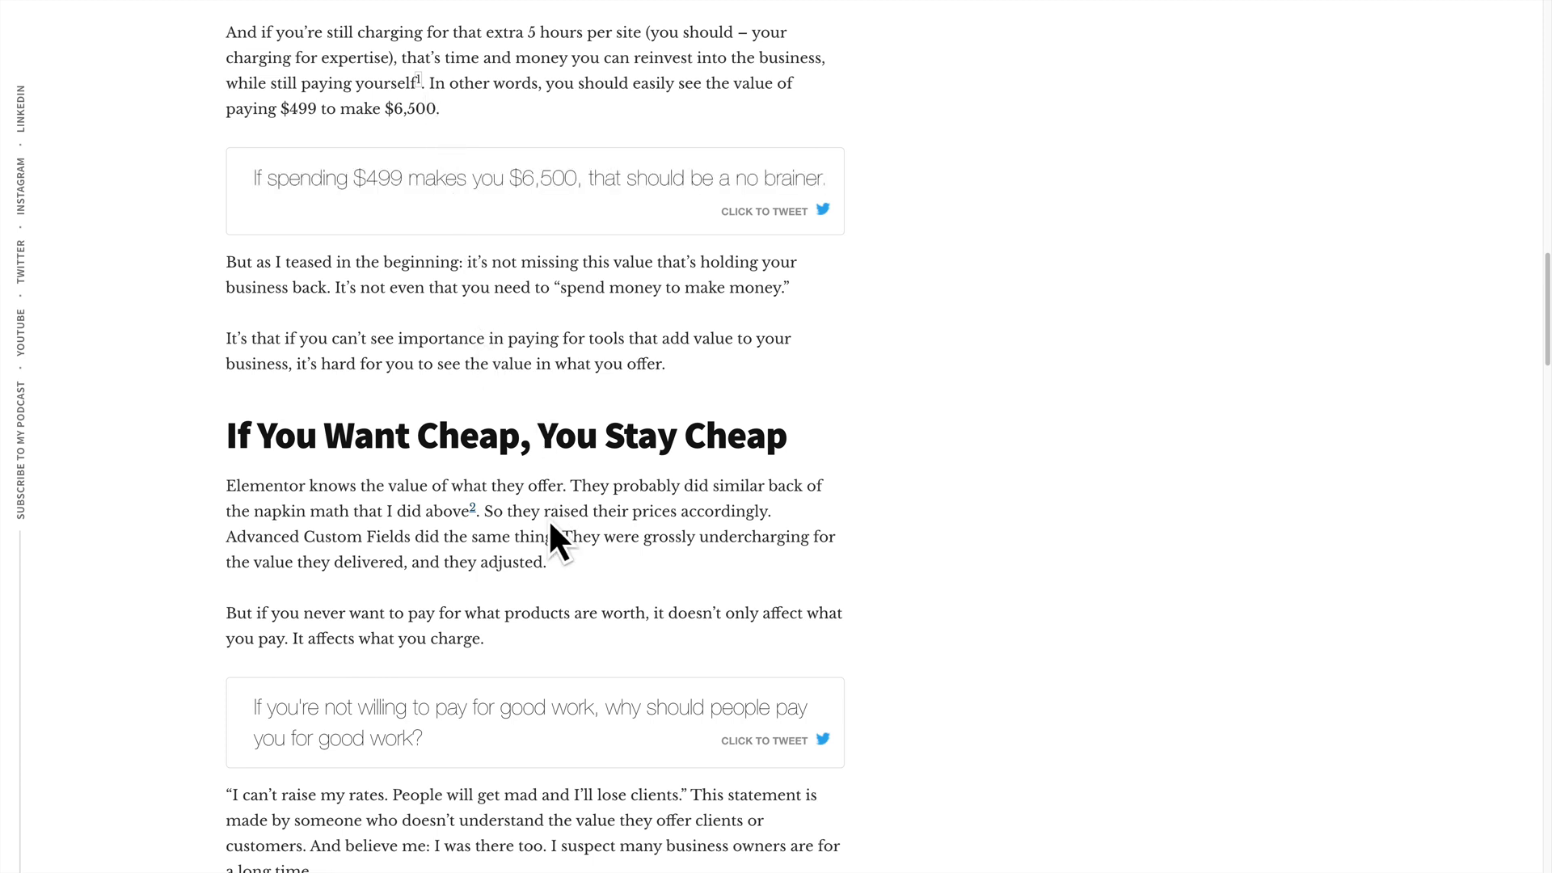
# - Follow footnote 2 to its note, return to its reference, and scroll back up the article
pyautogui.click(474, 510)
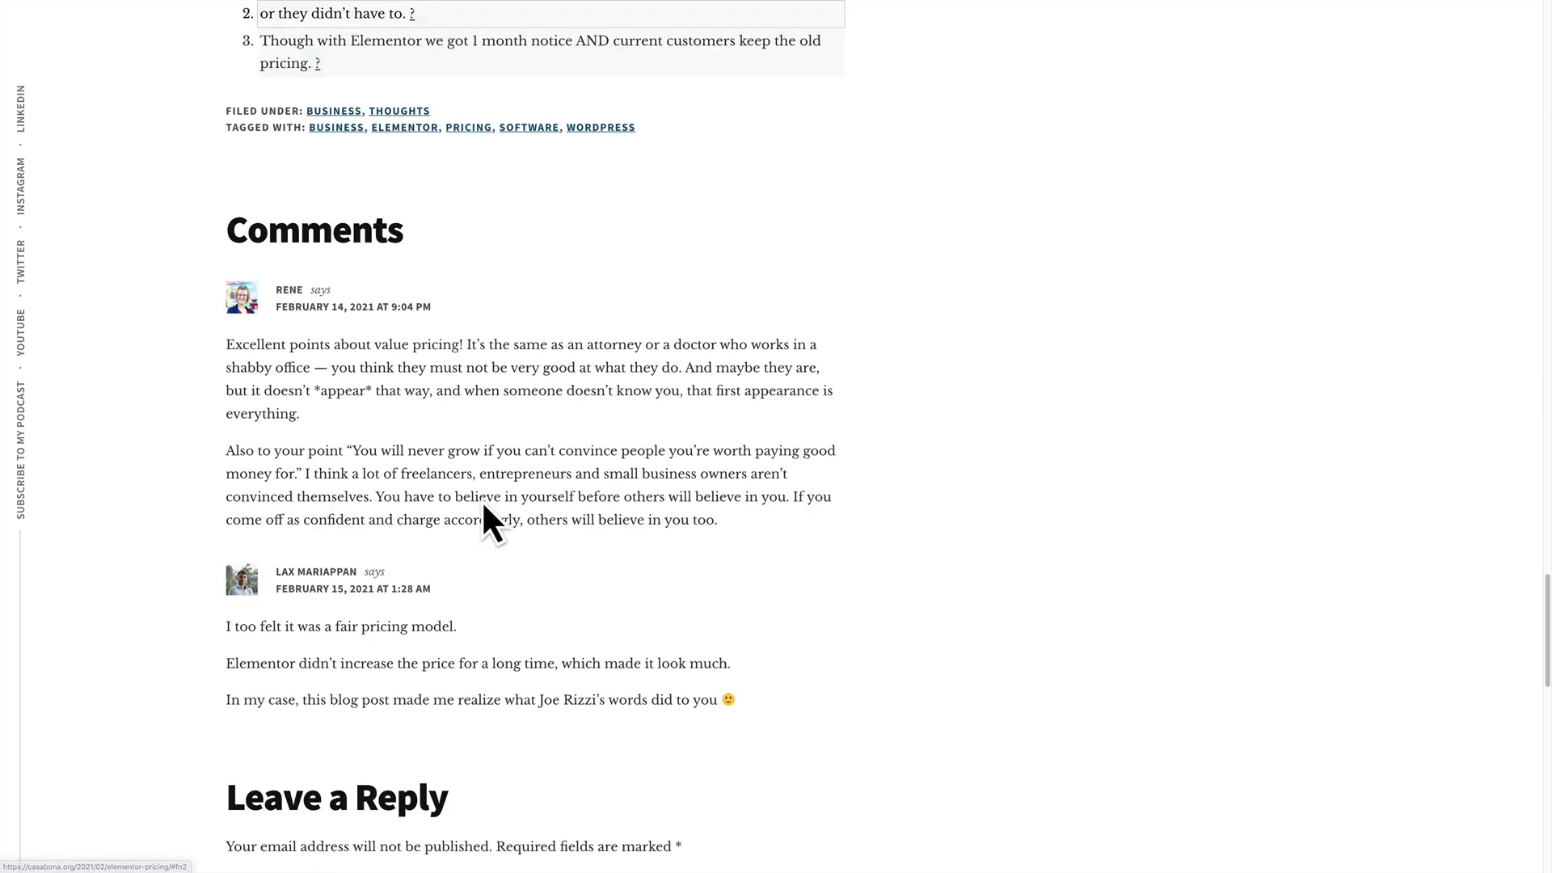
pyautogui.click(418, 19)
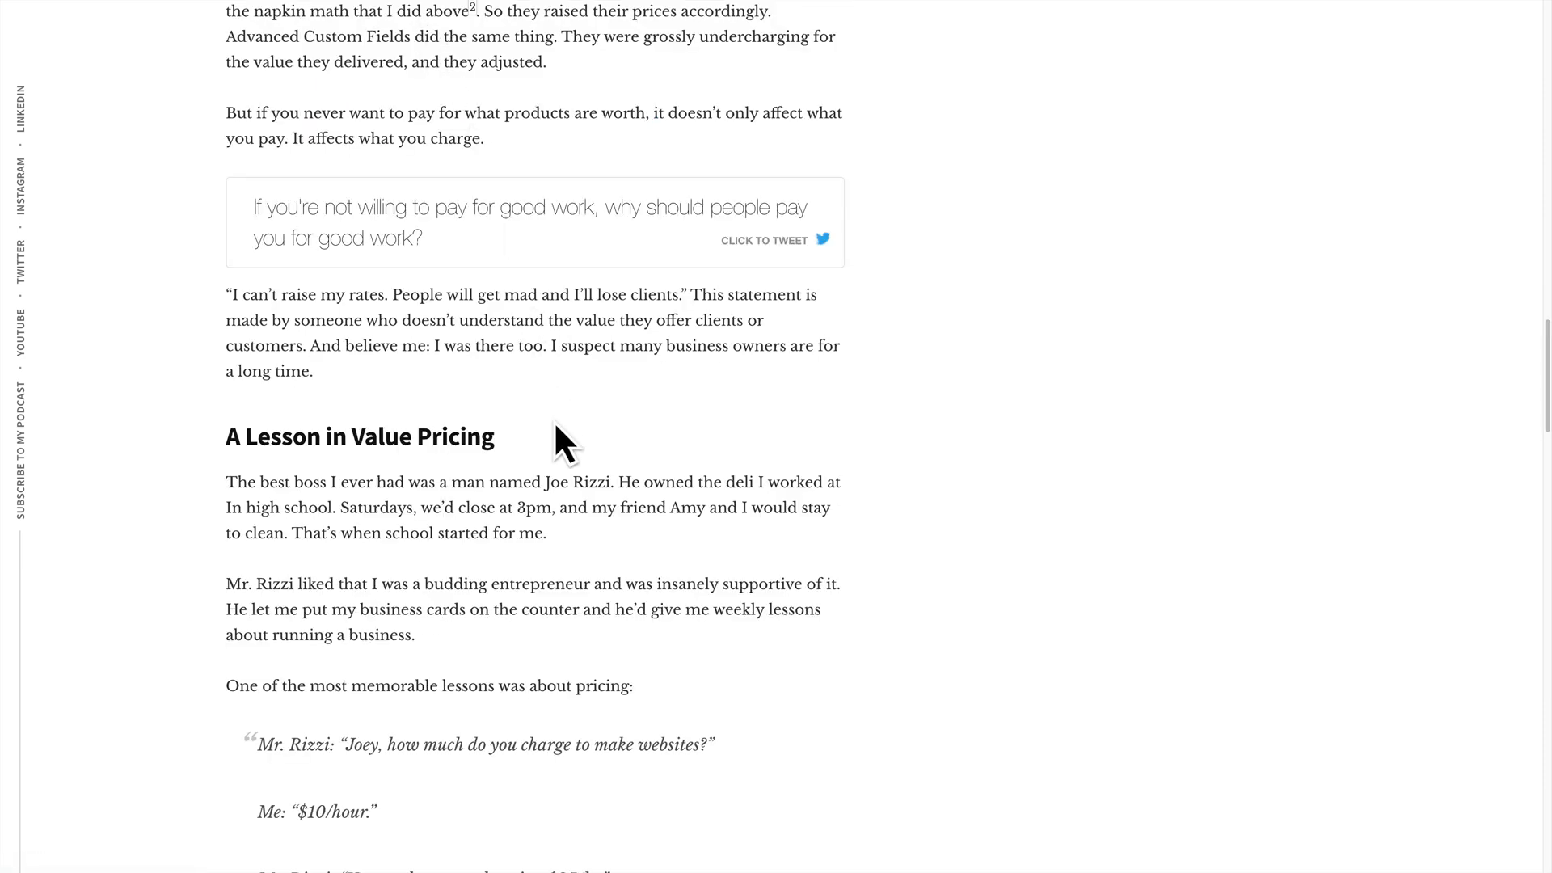
pyautogui.scroll(3, 554, 421)
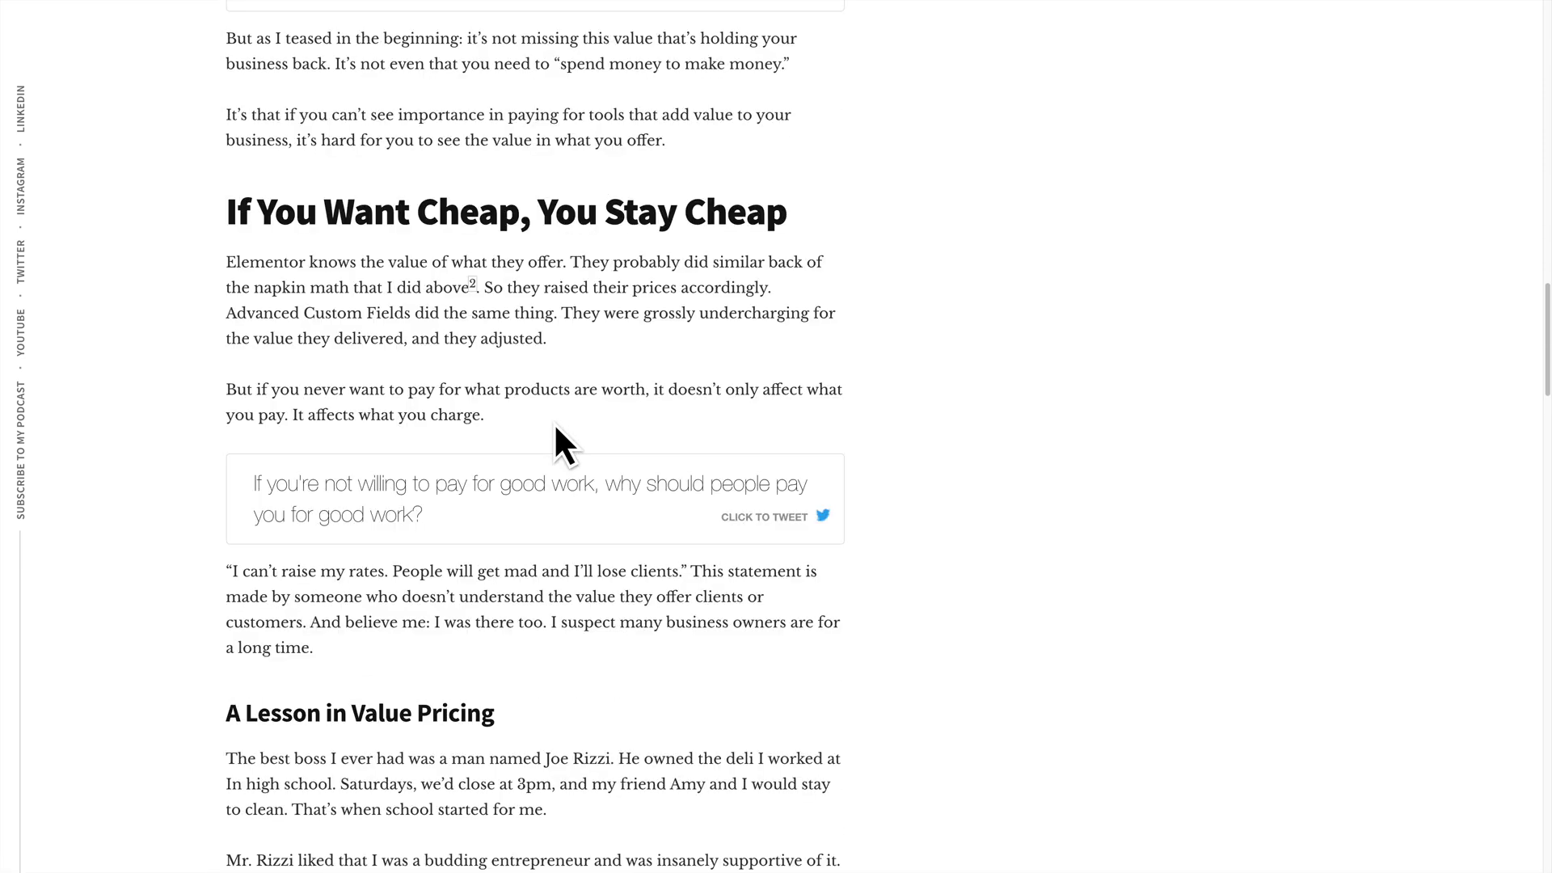
pyautogui.scroll(9, 557, 427)
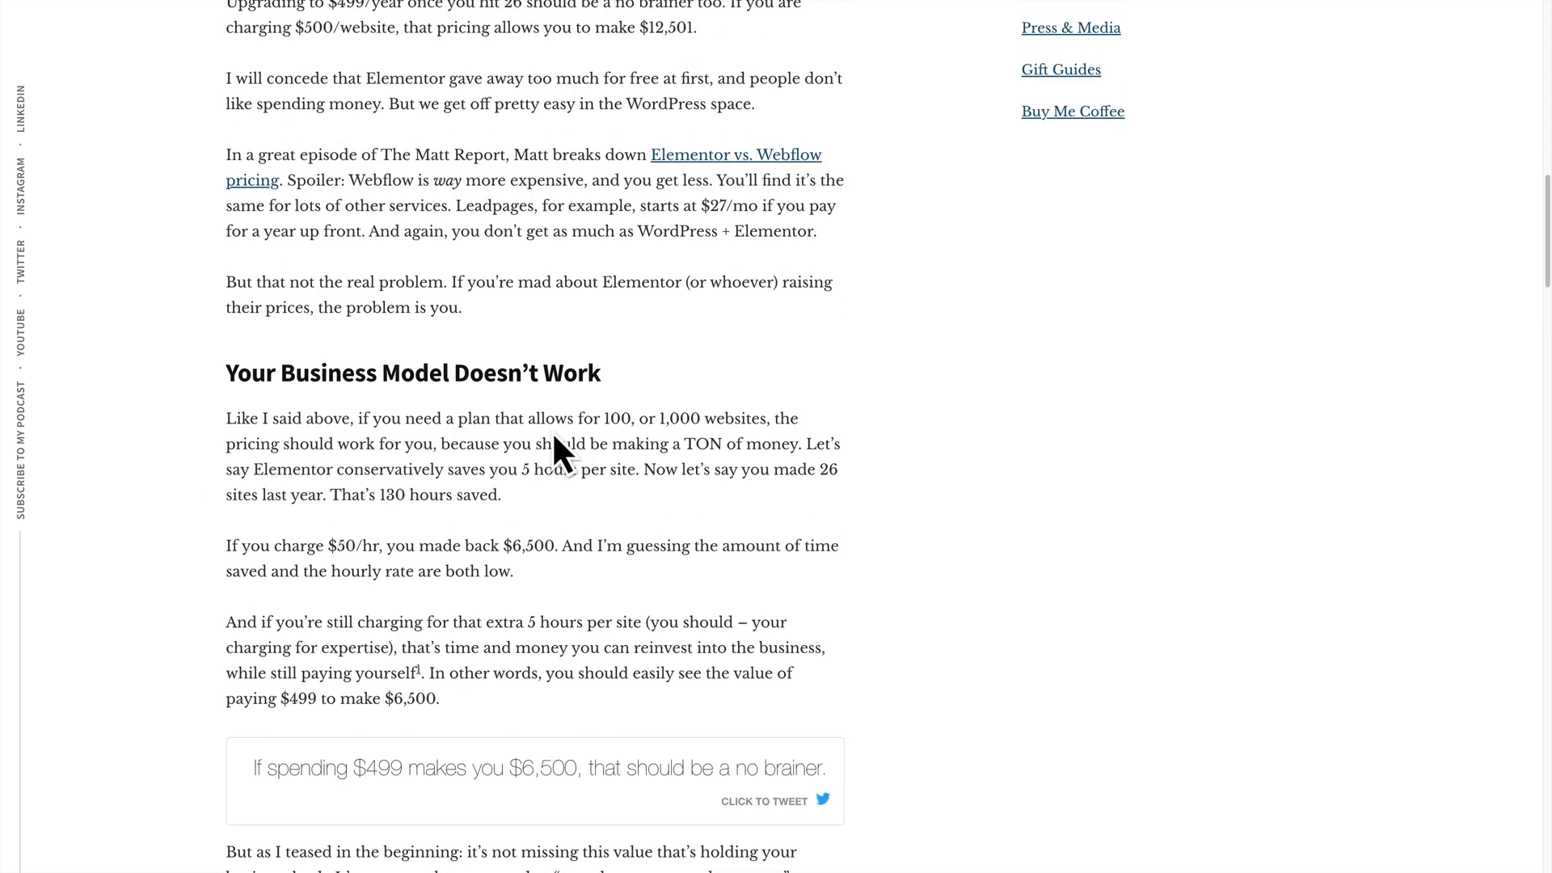
pyautogui.scroll(3, 554, 437)
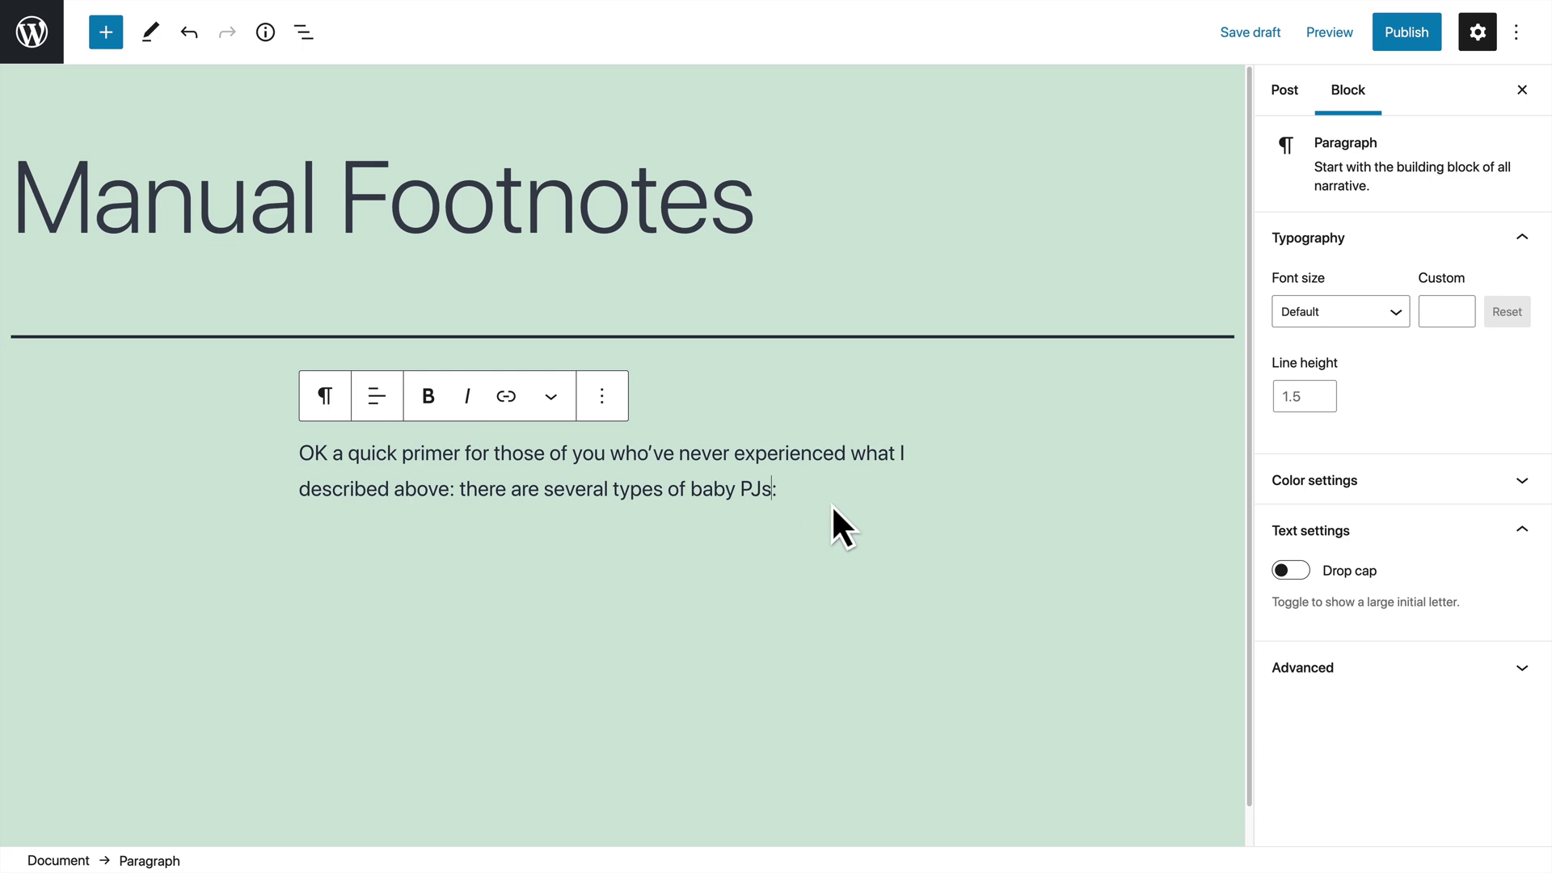
# - Switch the baby PJs paragraph block to Edit as HTML from its More options menu
pyautogui.click(602, 396)
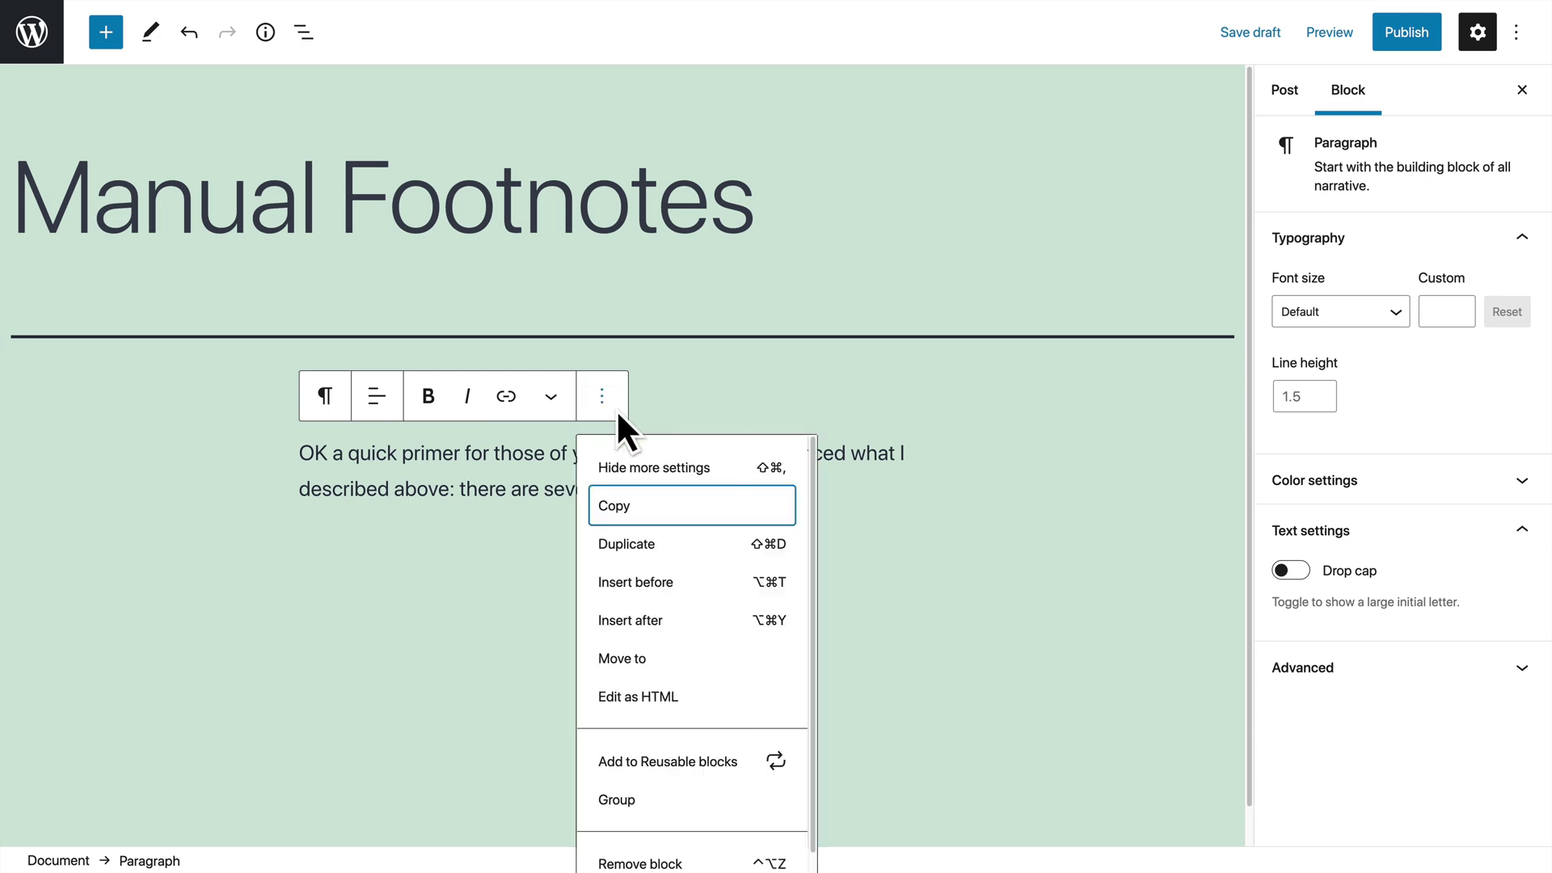
pyautogui.click(810, 519)
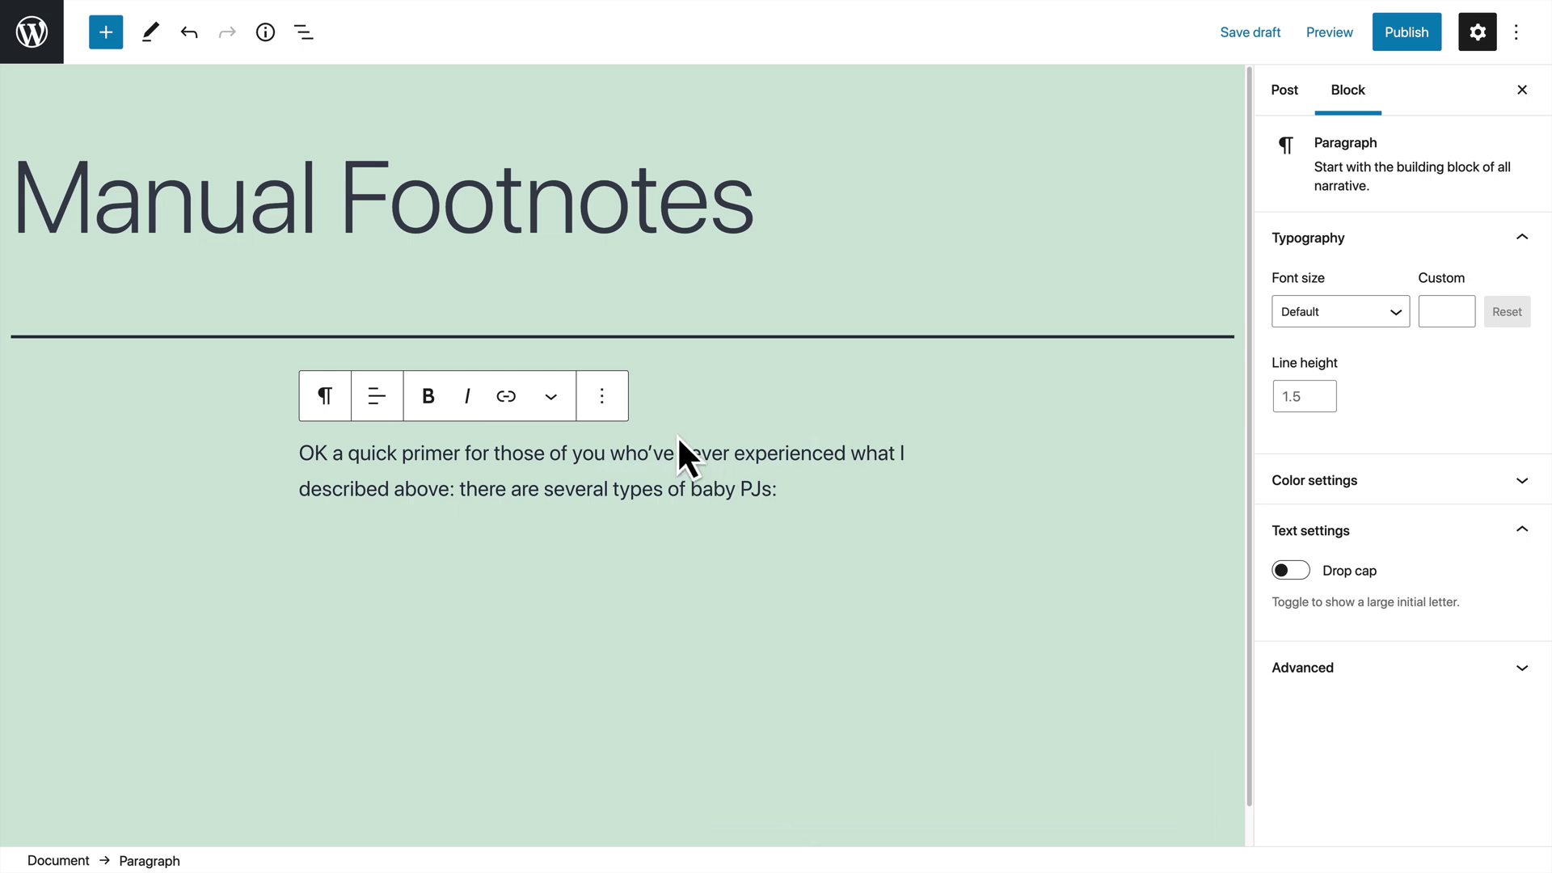
pyautogui.click(613, 410)
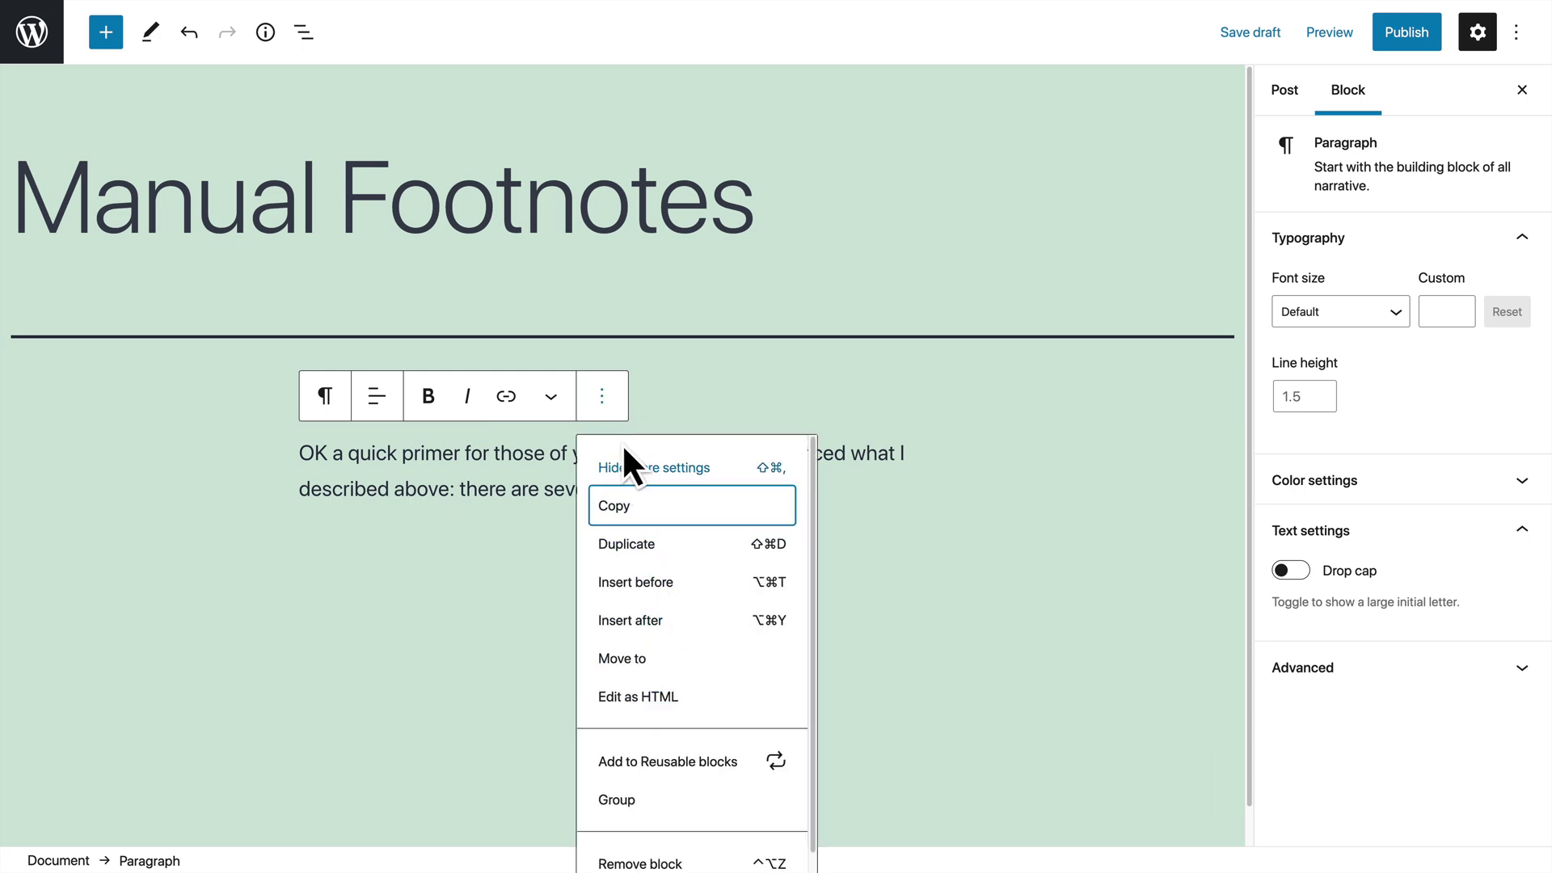
pyautogui.click(656, 705)
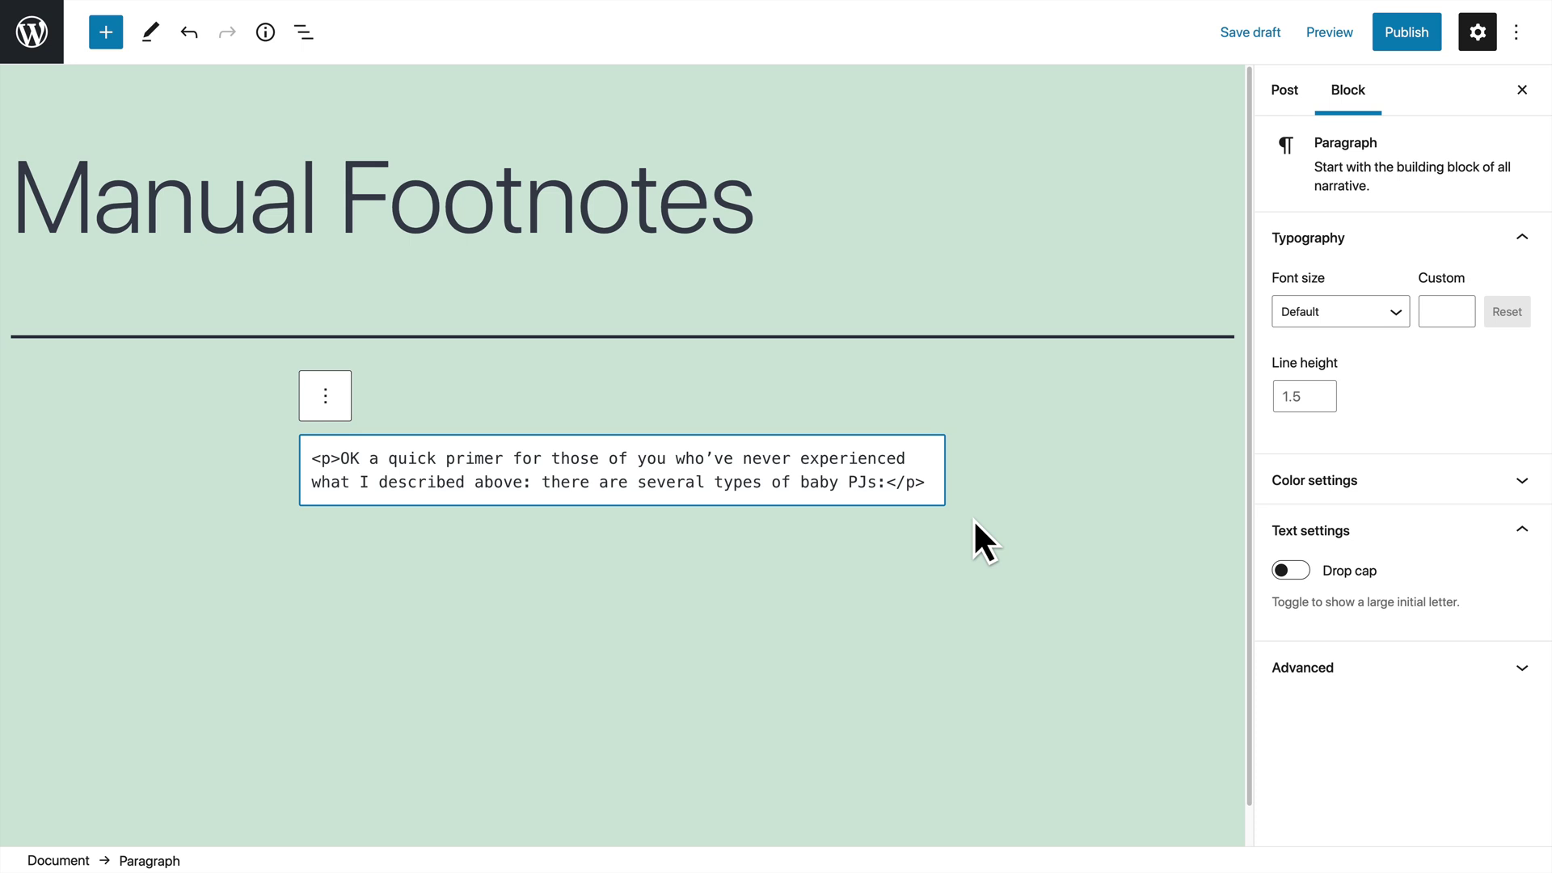
# - Insert <a class="footnote" href="#fn1" id="#ffn1">1</a> right after "PJs" in the paragraph's HTML
pyautogui.click(877, 482)
pyautogui.write('<A')
pyautogui.press('BackSpace')
pyautogui.press('BackSpace')
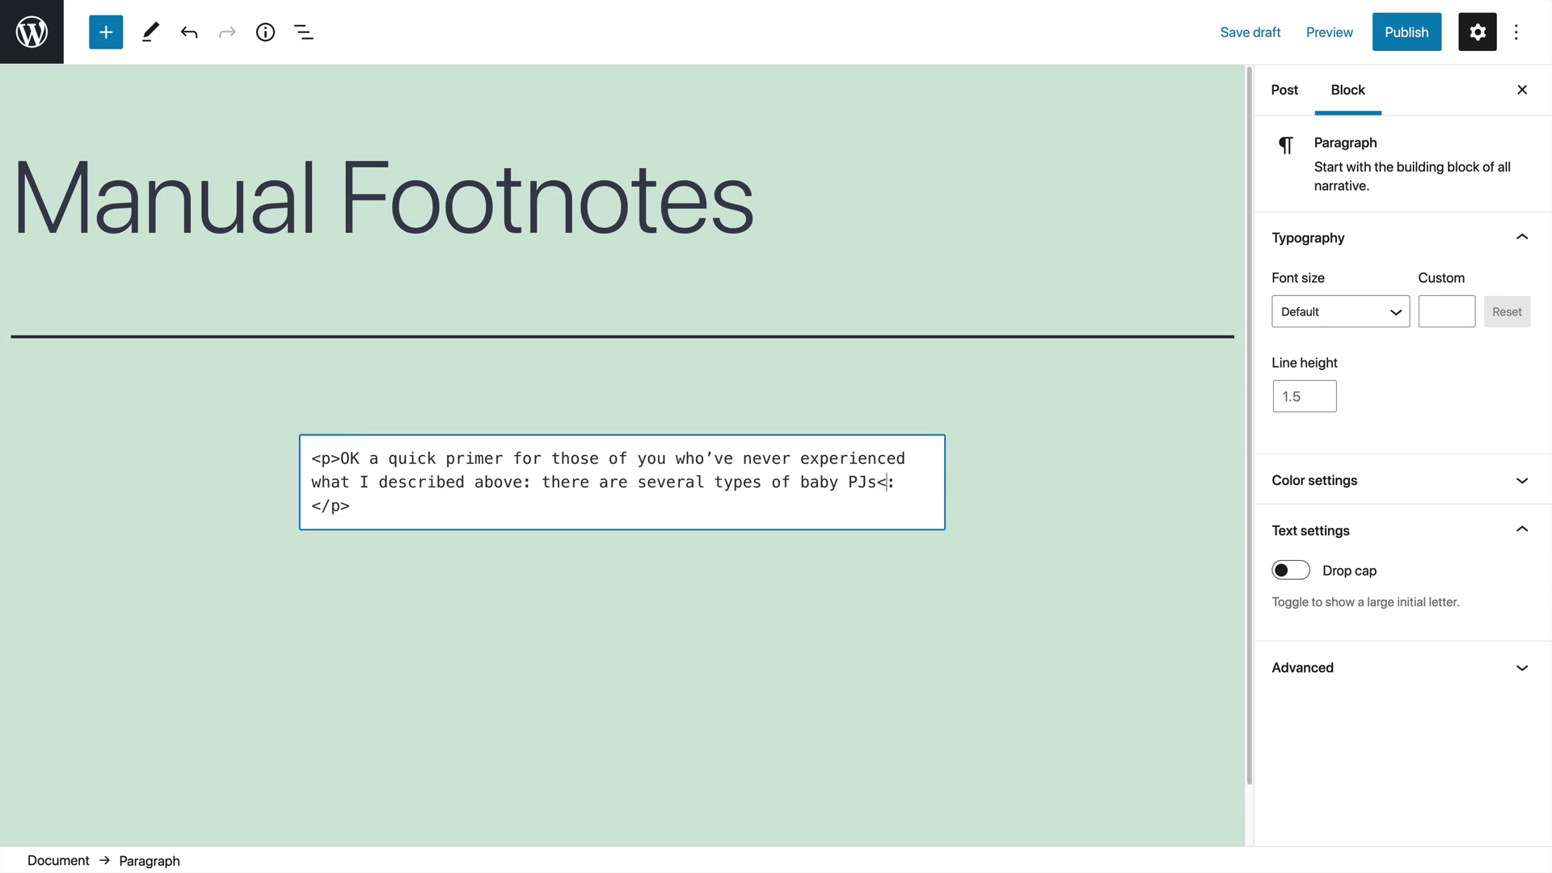
pyautogui.write('a class="footnote"')
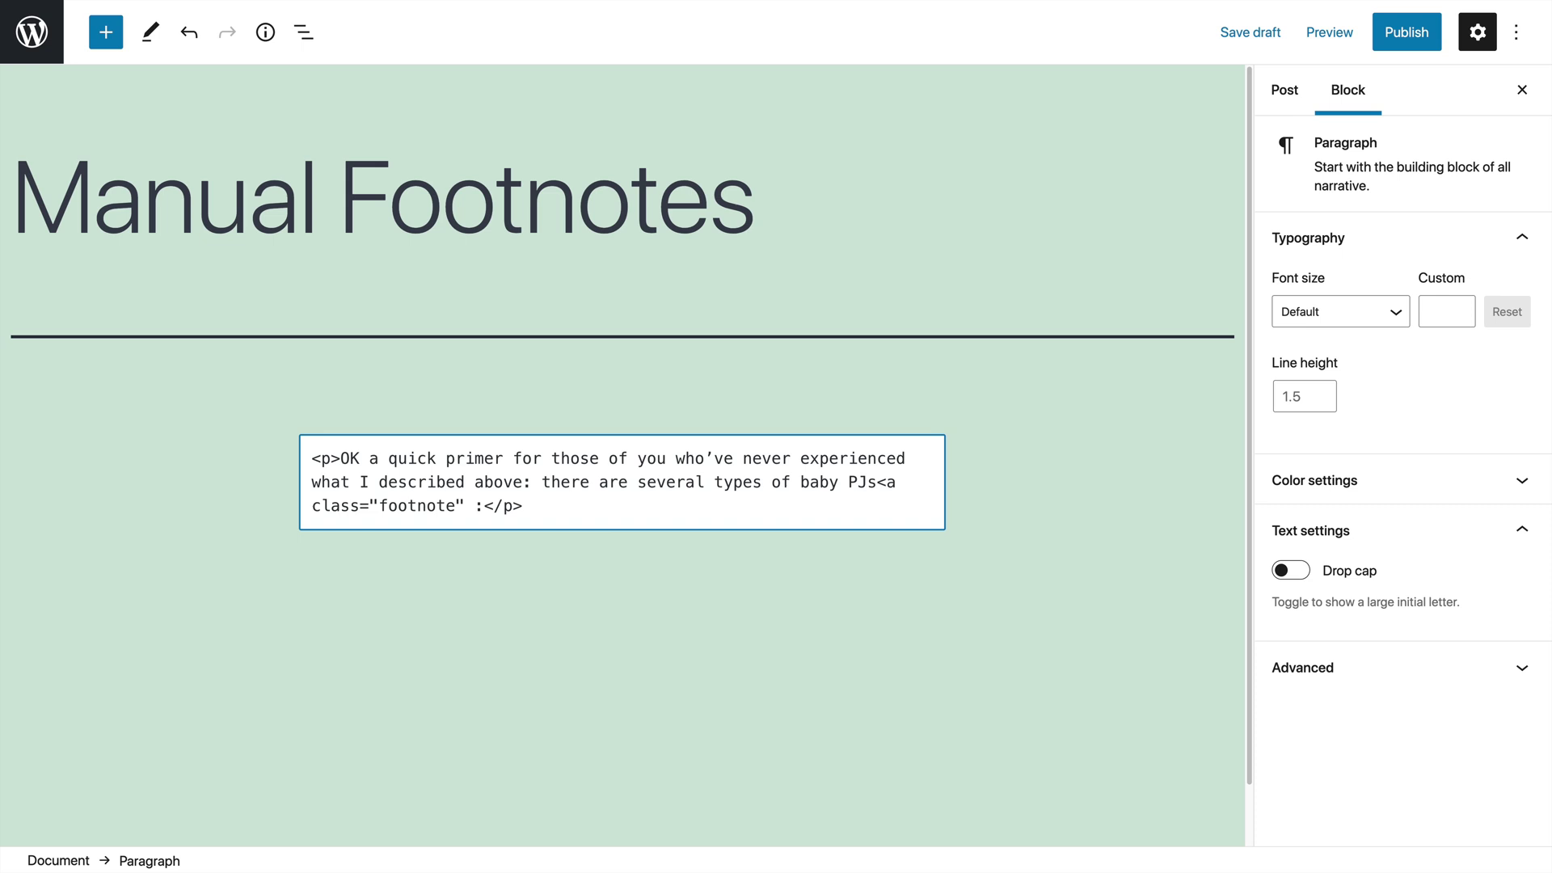
pyautogui.write('href="#fn1" i=')
pyautogui.press('BackSpace')
pyautogui.write('d="')
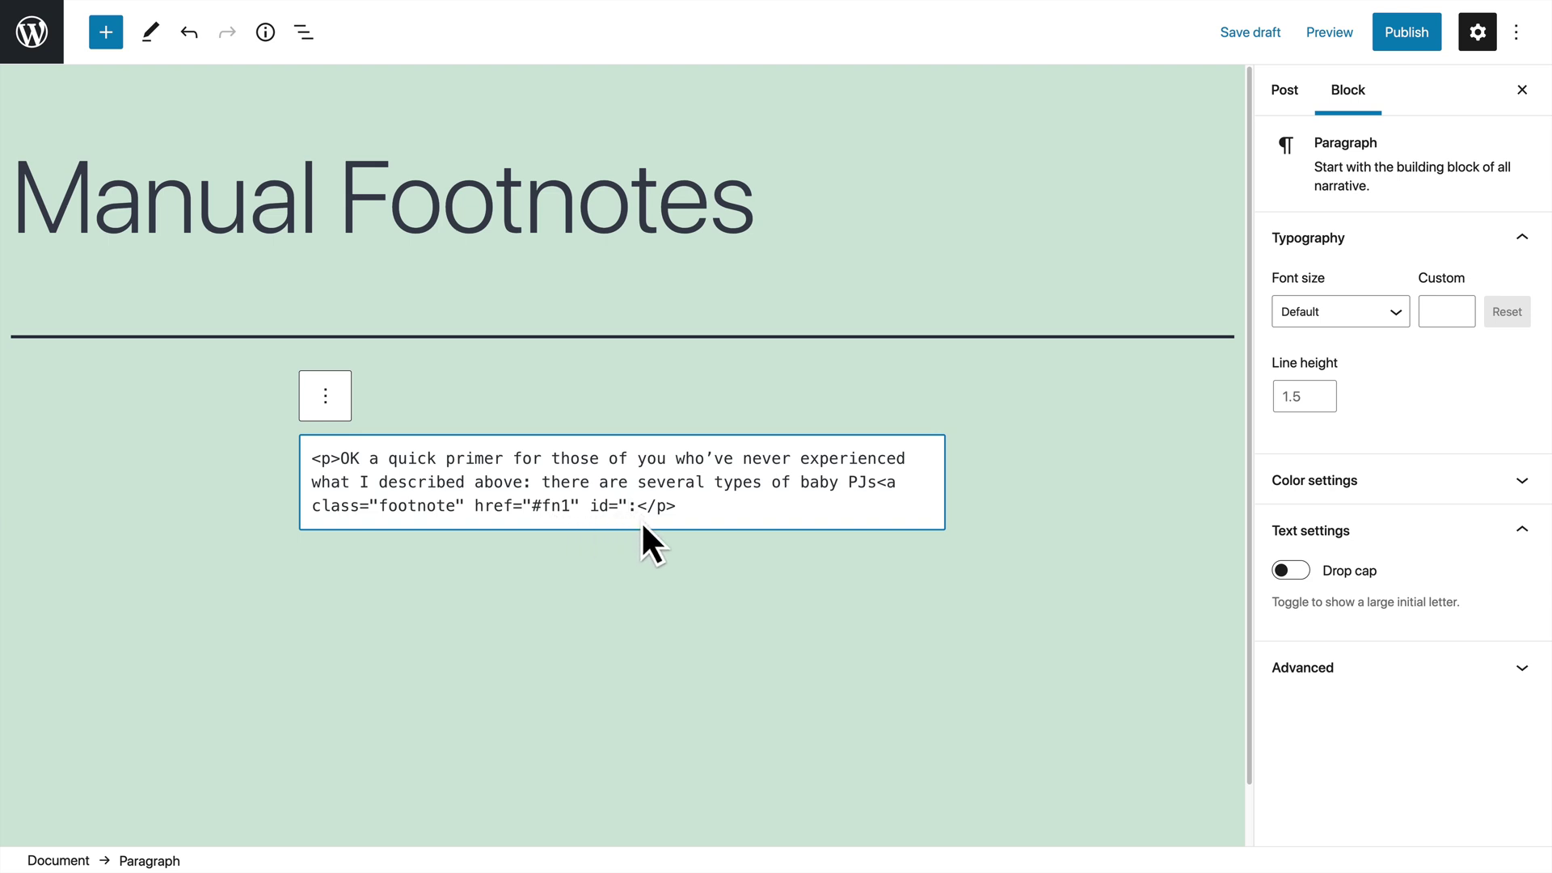
pyautogui.write('#')
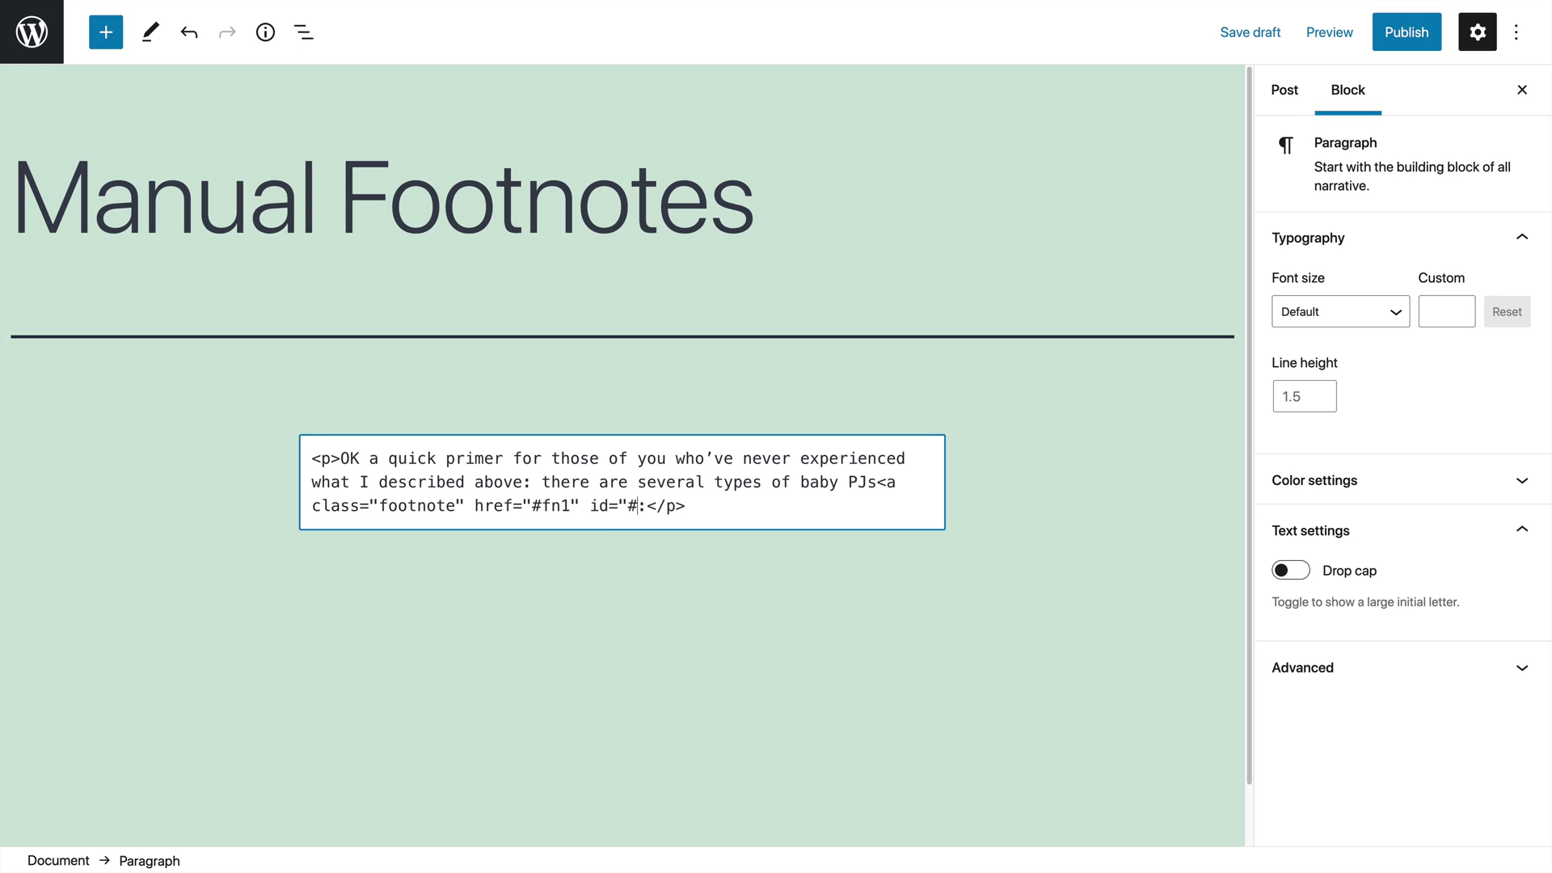
pyautogui.write('ffn1">')
pyautogui.write('1</a>')
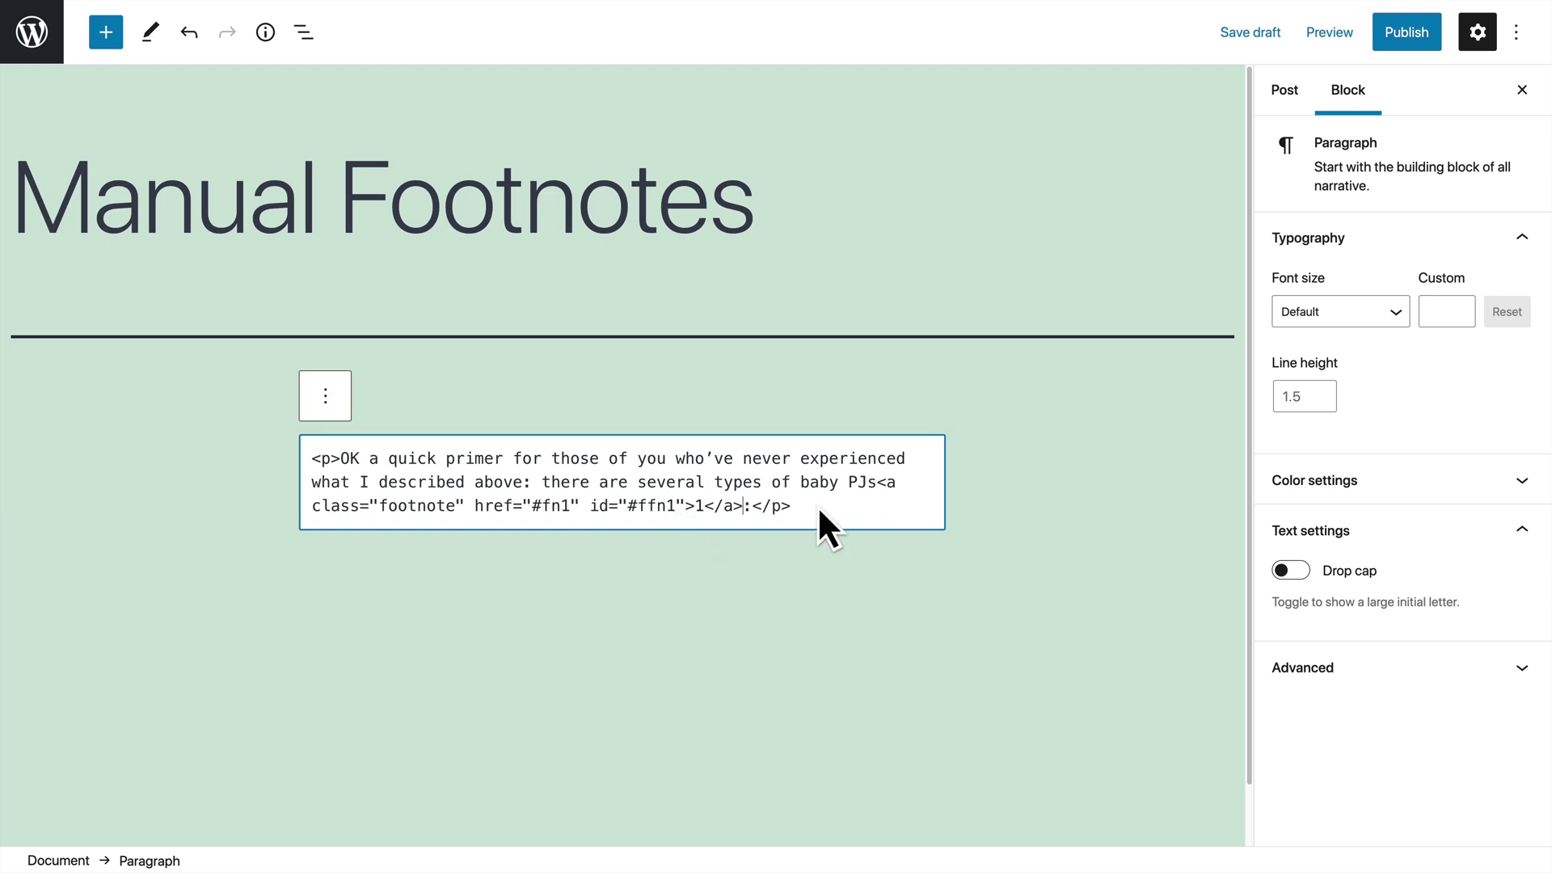
pyautogui.click(339, 406)
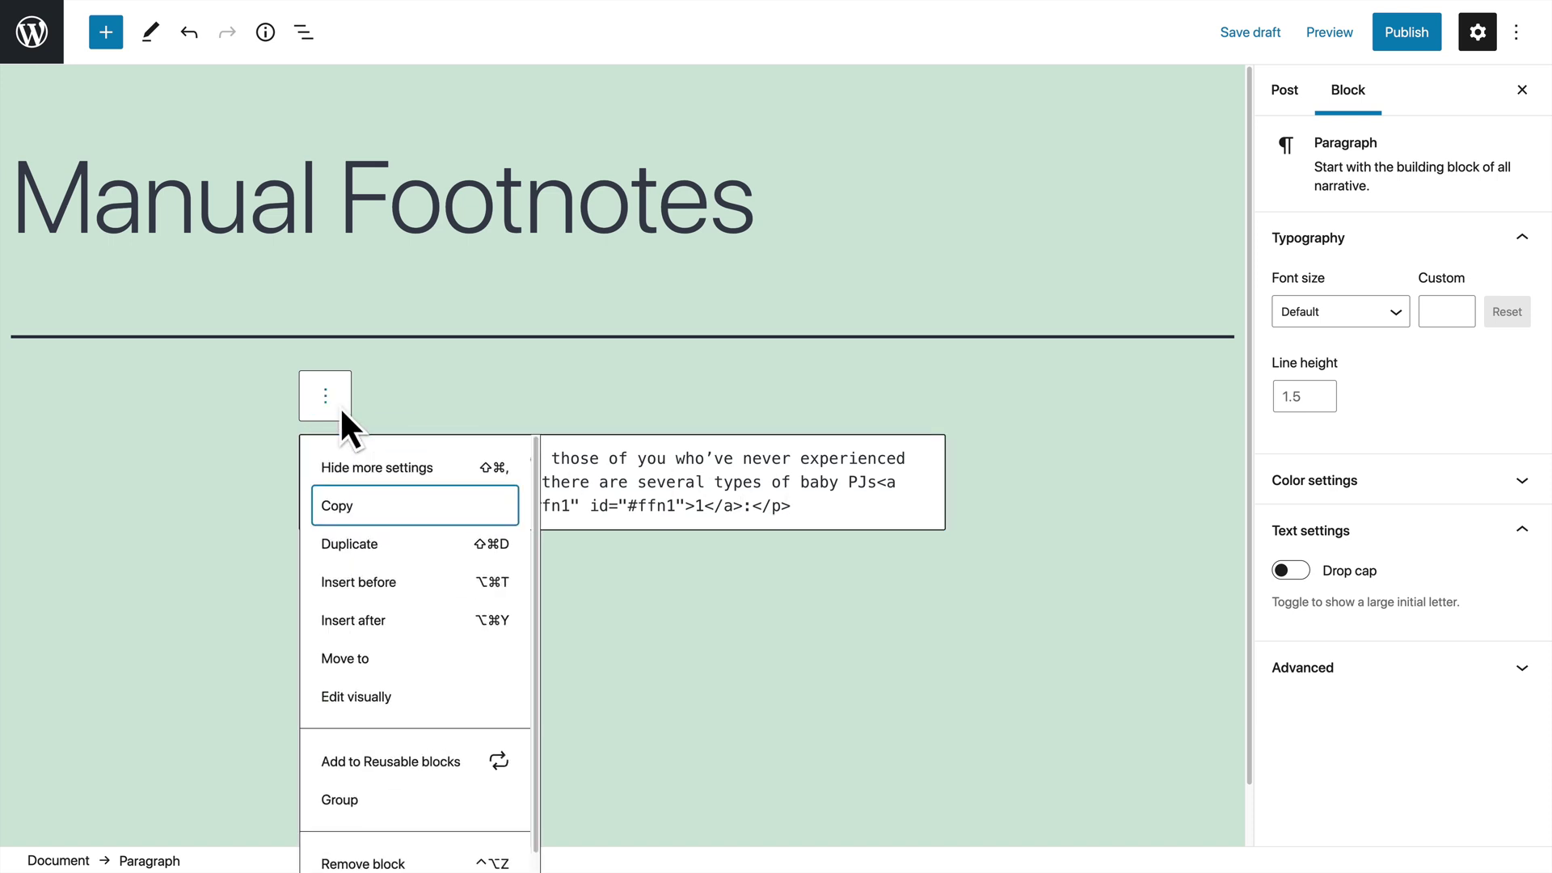
# - Return the paragraph to visual editing, then add a "footnotes" heading with a numbered list below
pyautogui.click(412, 699)
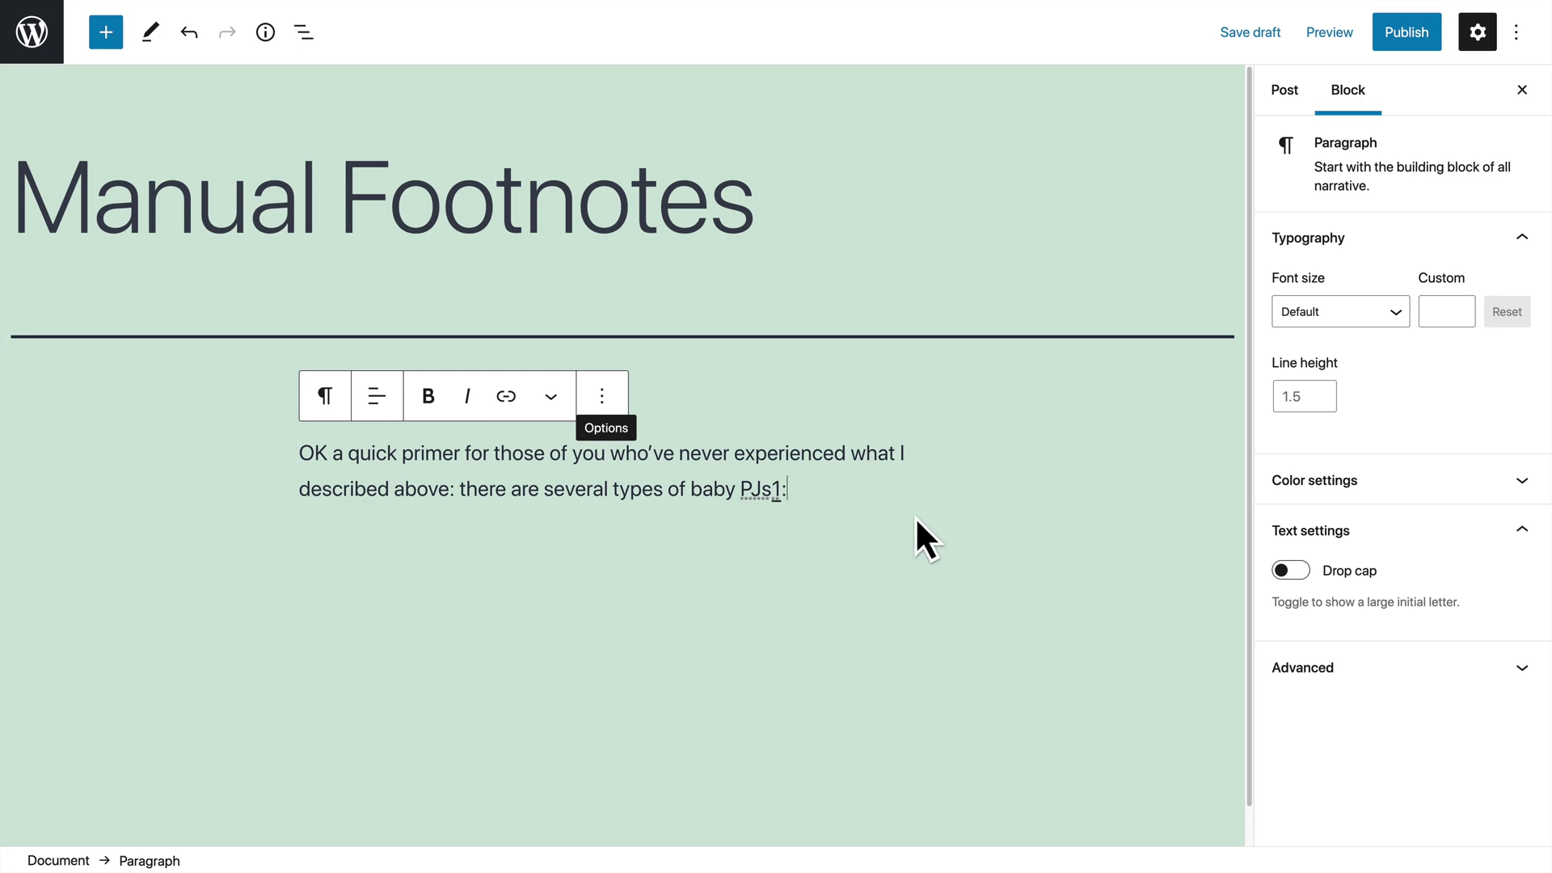
pyautogui.press('Return')
pyautogui.press('Return')
pyautogui.press('Return')
pyautogui.press('Return')
pyautogui.press('Return')
pyautogui.press('Return')
pyautogui.press('Return')
pyautogui.press('Return')
pyautogui.press('Return')
pyautogui.press('Return')
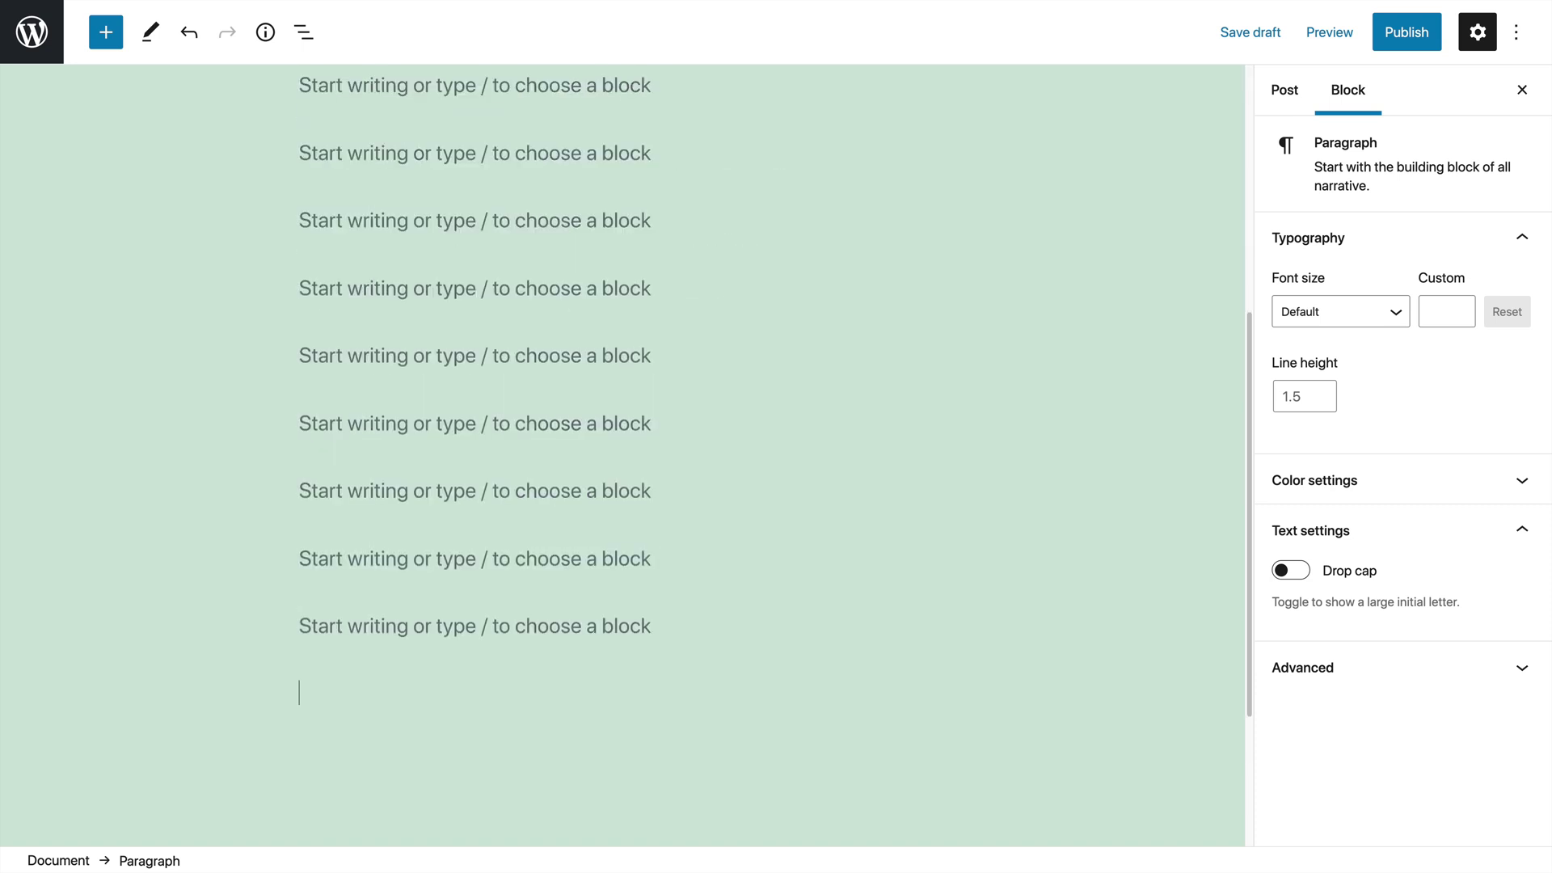
pyautogui.write('# foot')
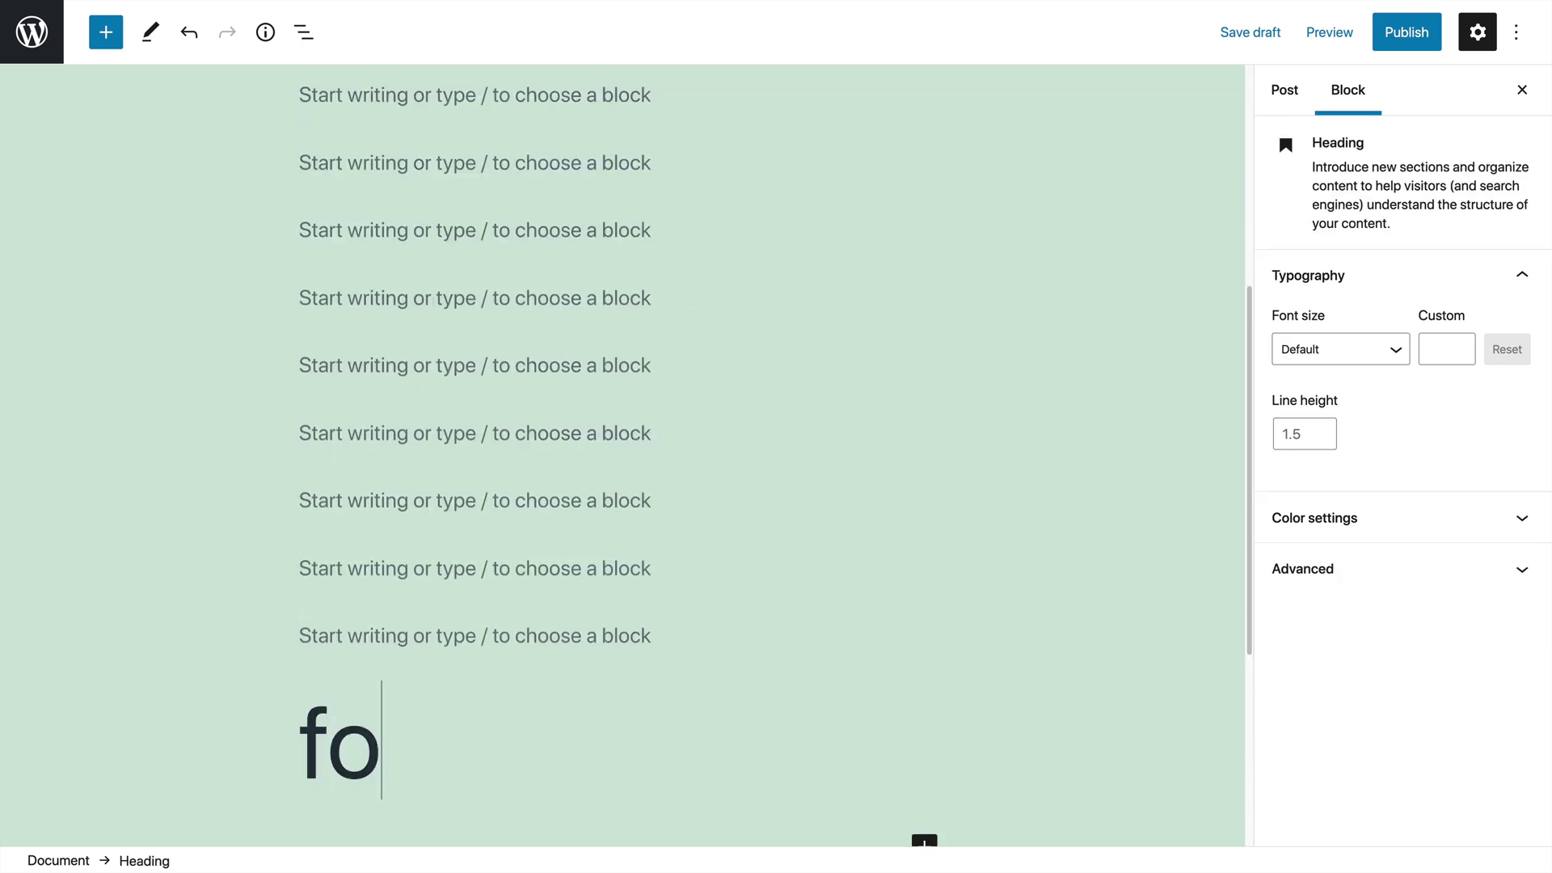
pyautogui.write('b')
pyautogui.press('BackSpace')
pyautogui.write('not')
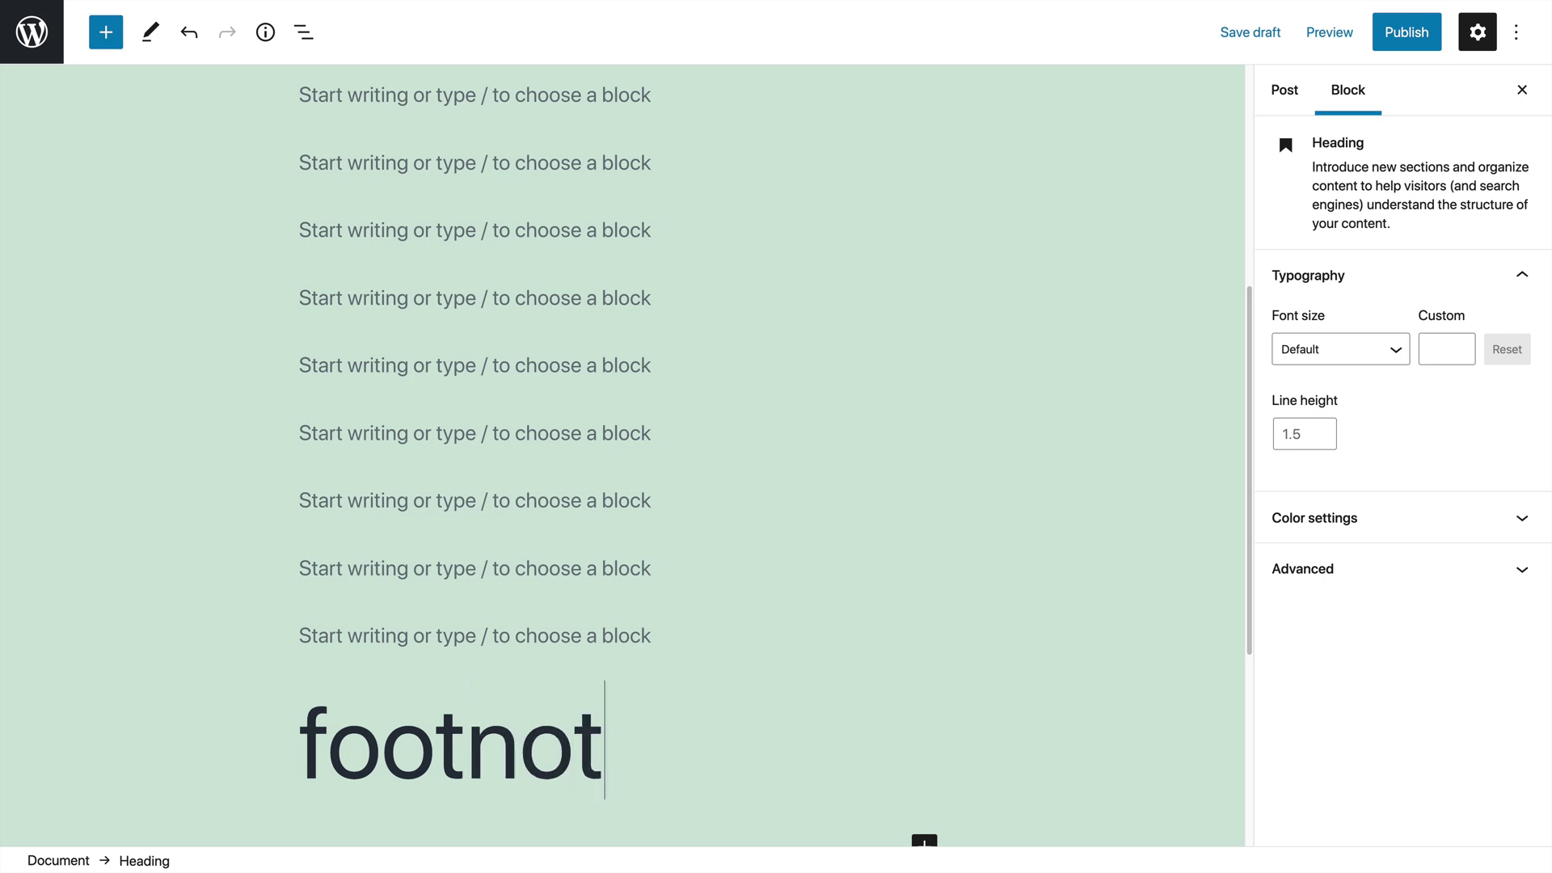
pyautogui.write('es')
pyautogui.press('Return')
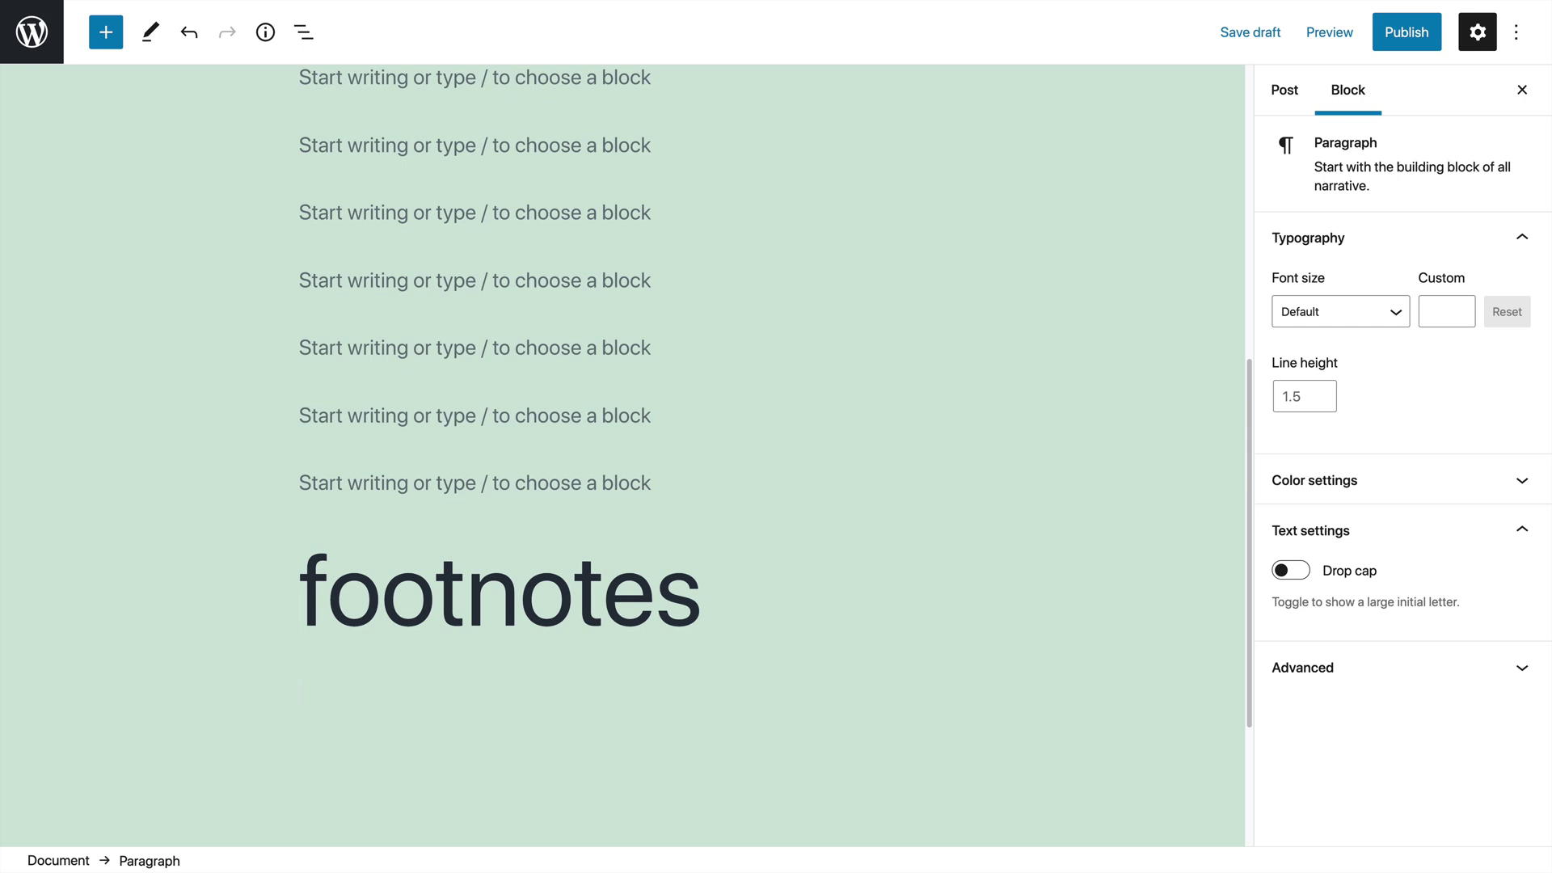
pyautogui.write('1.')
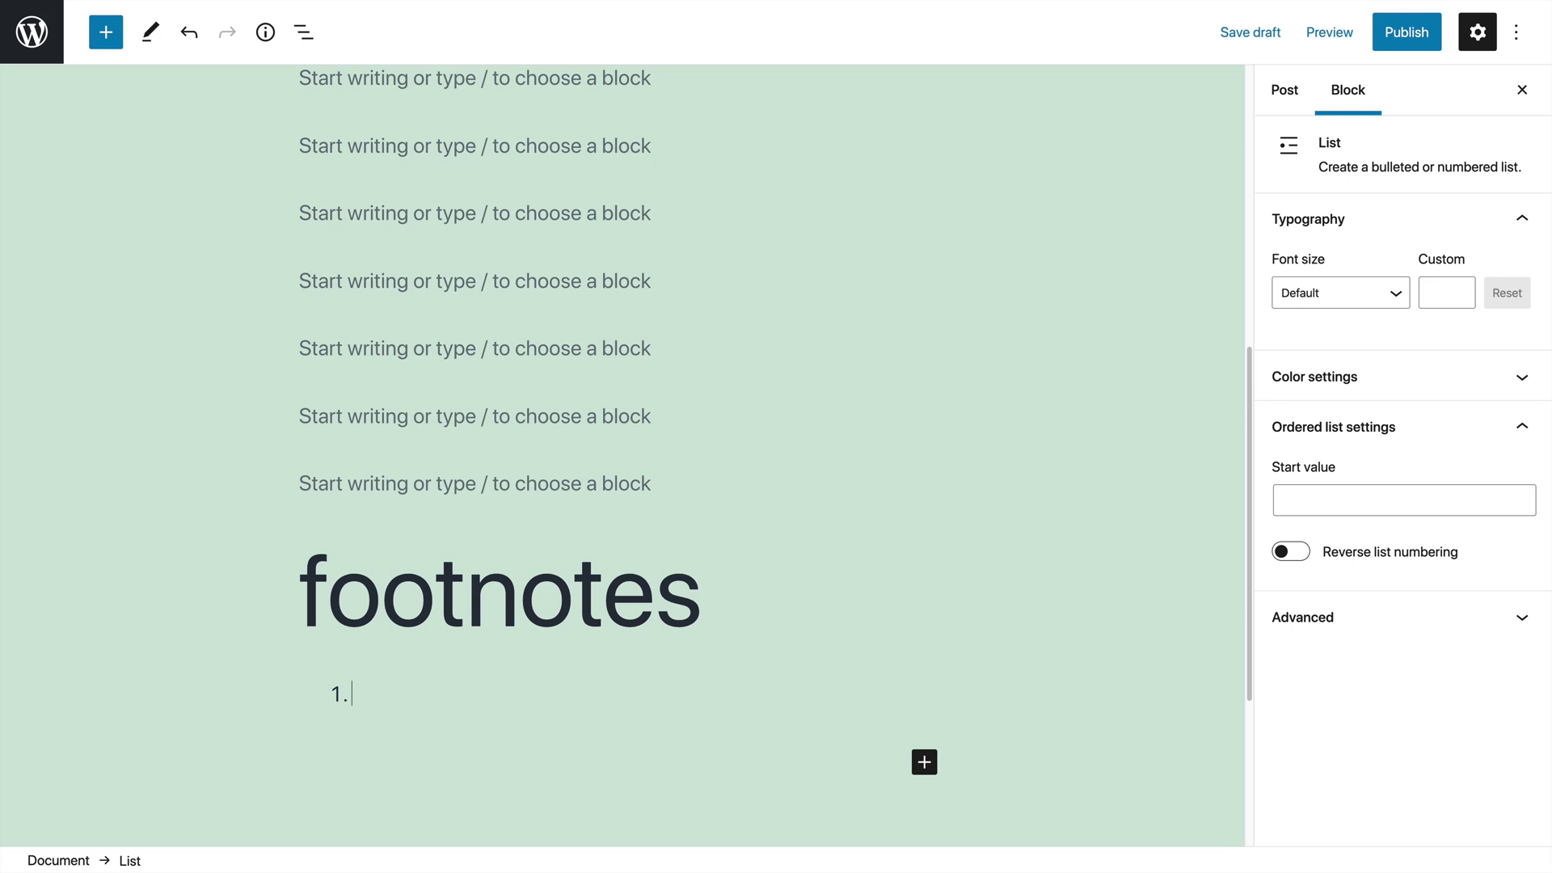
# - Paste the first footnote's text into the list and give its list item id="fn1" in HTML
pyautogui.write('This is not comprehensive, and the names might not be right.')
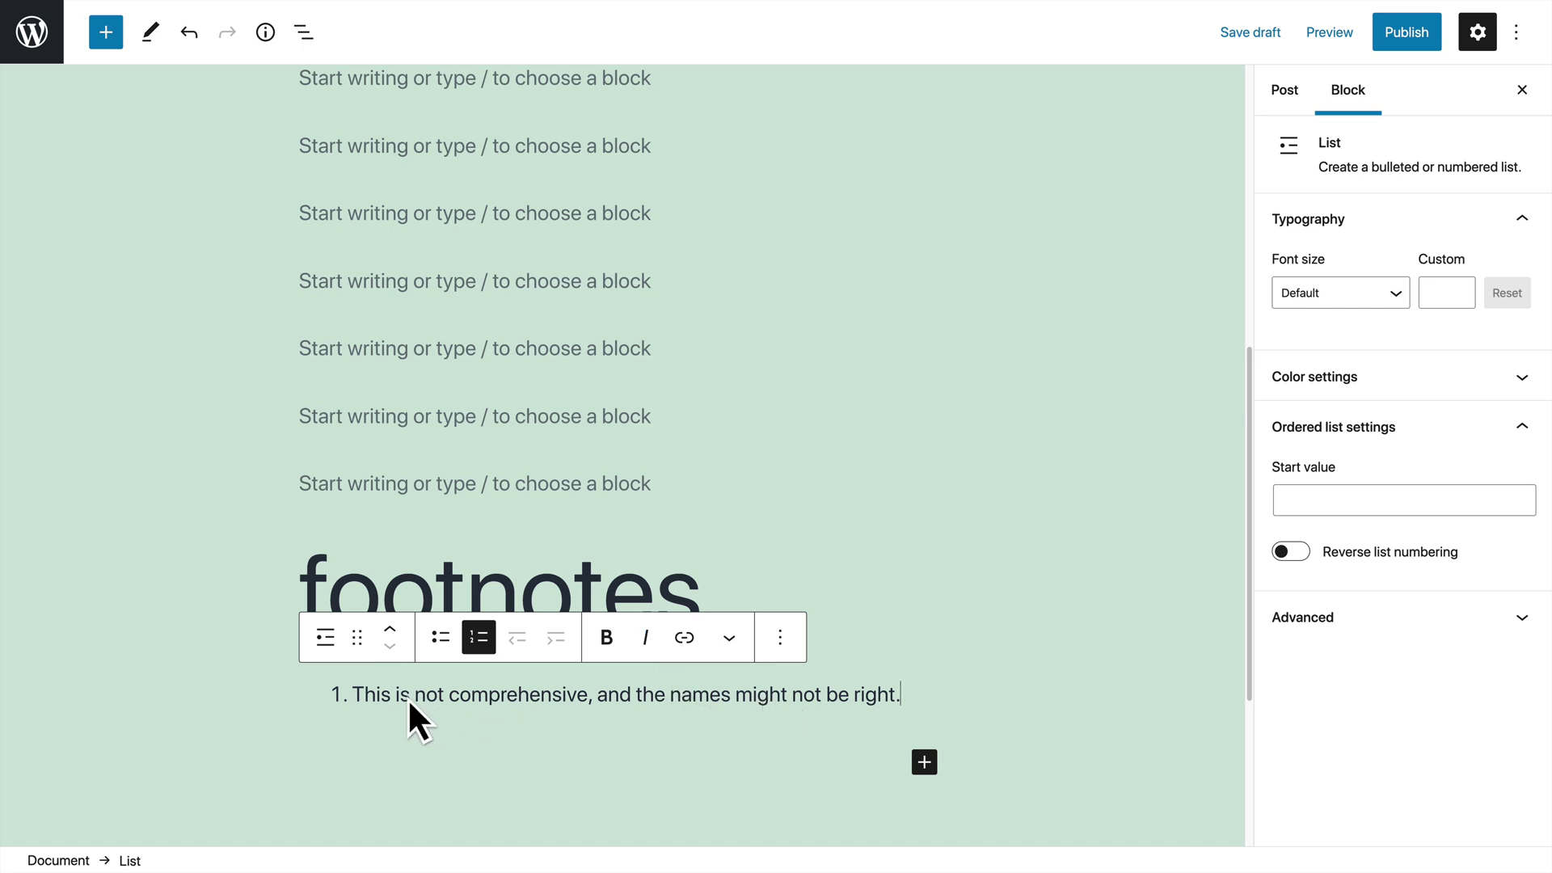
pyautogui.click(789, 643)
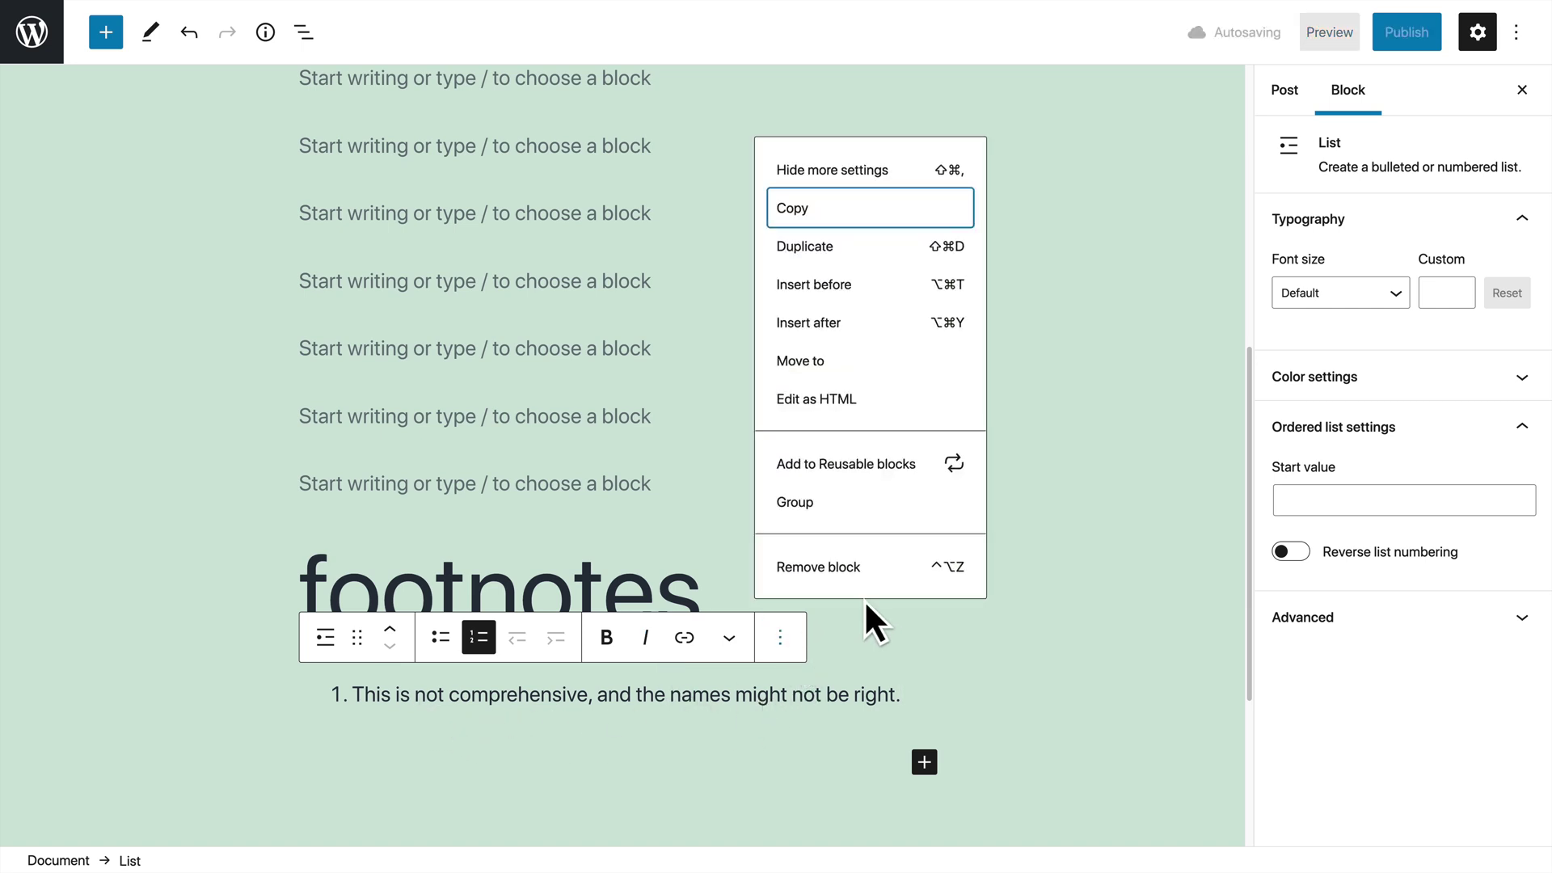
pyautogui.click(836, 410)
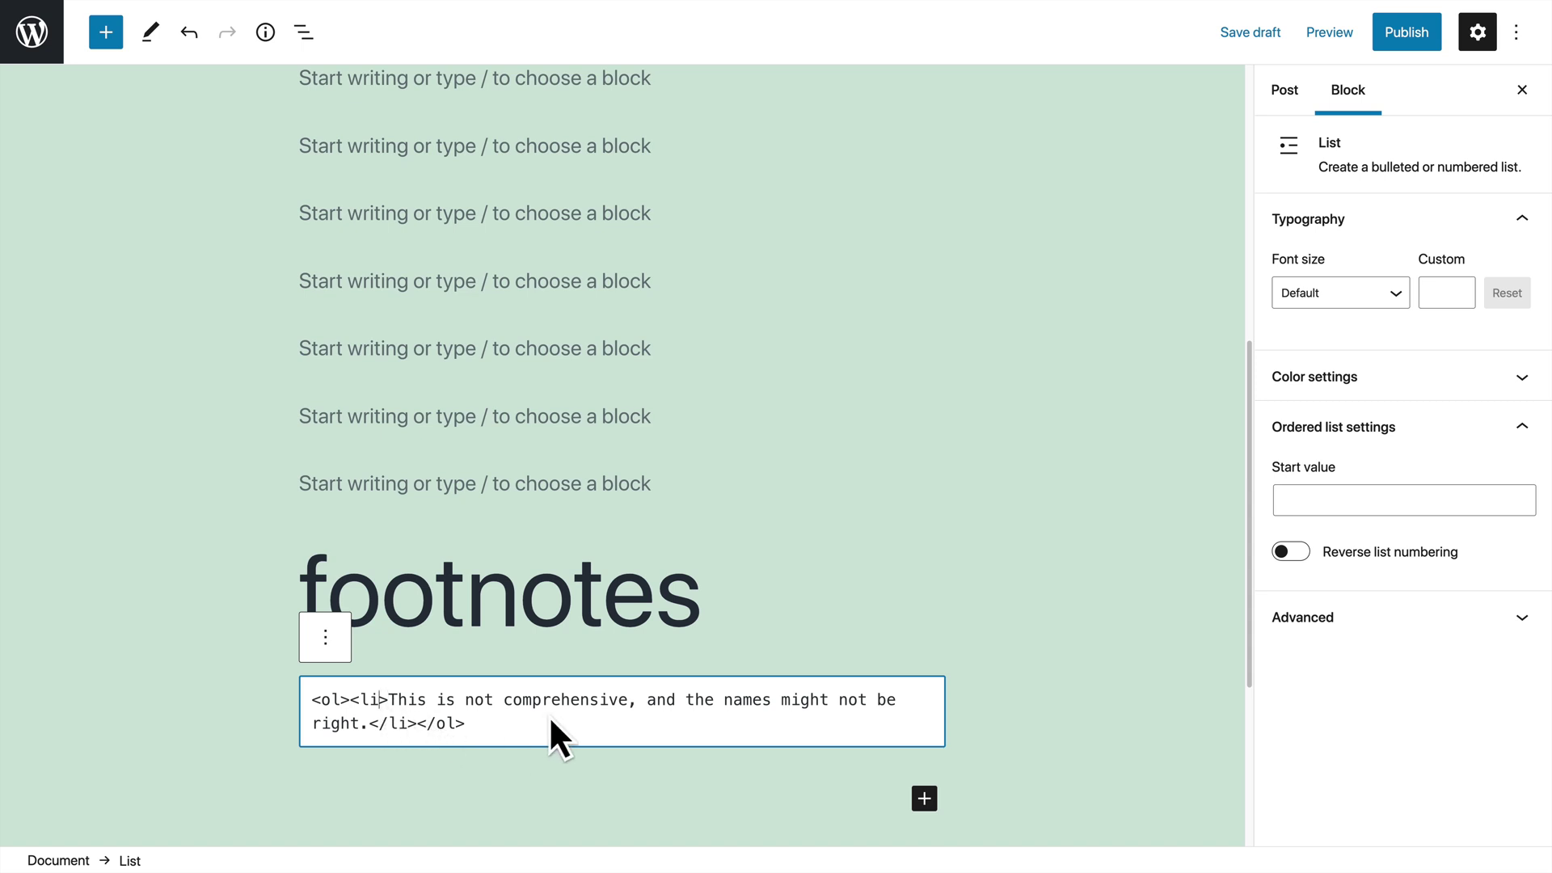
pyautogui.write('id="')
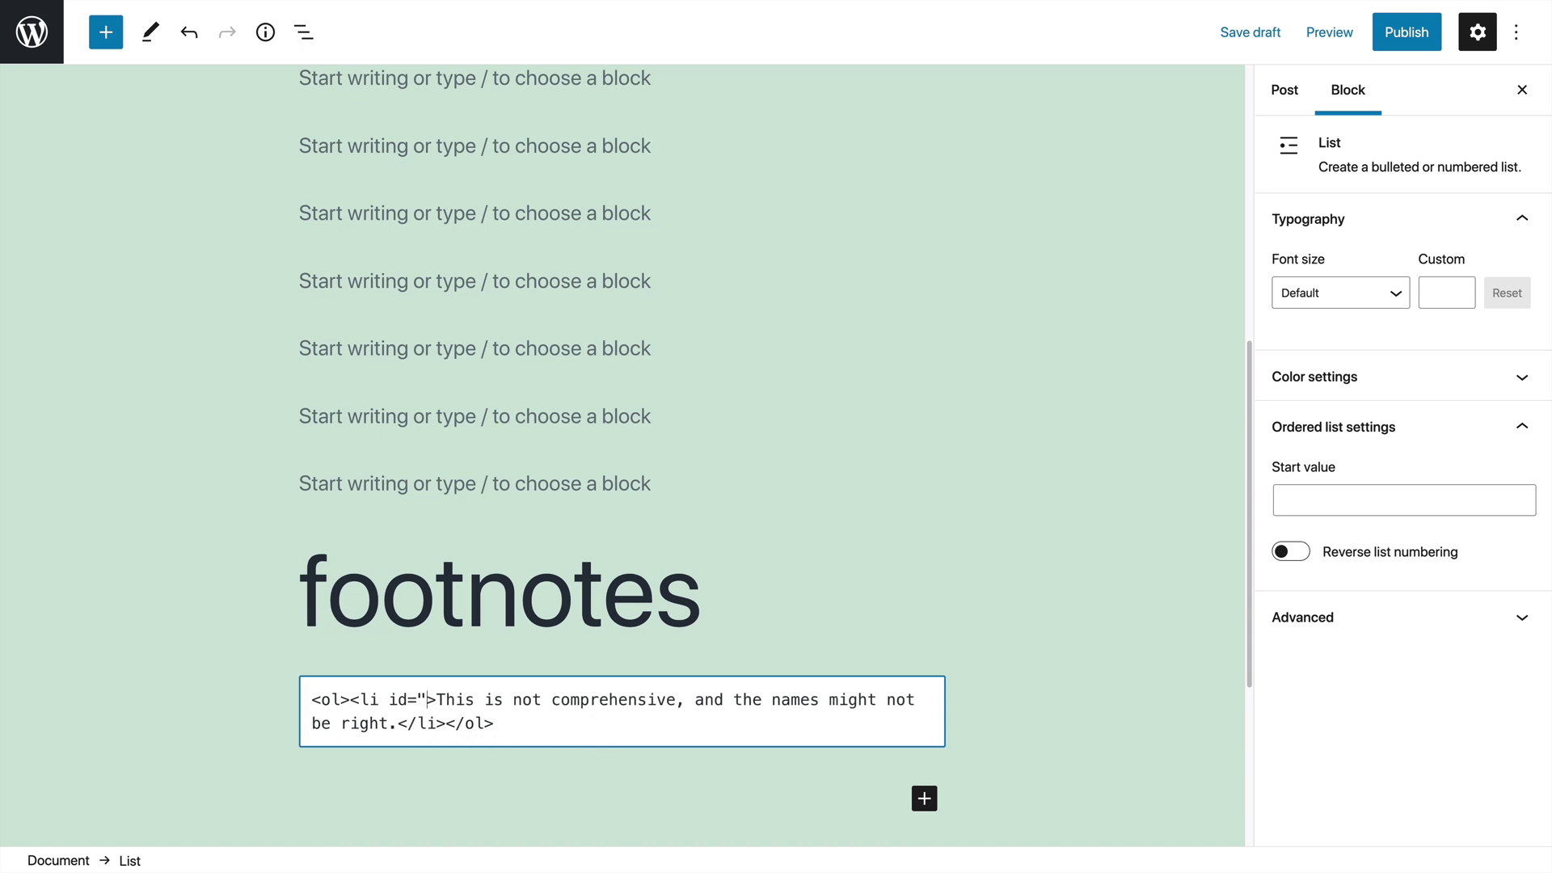
pyautogui.write('fn1')
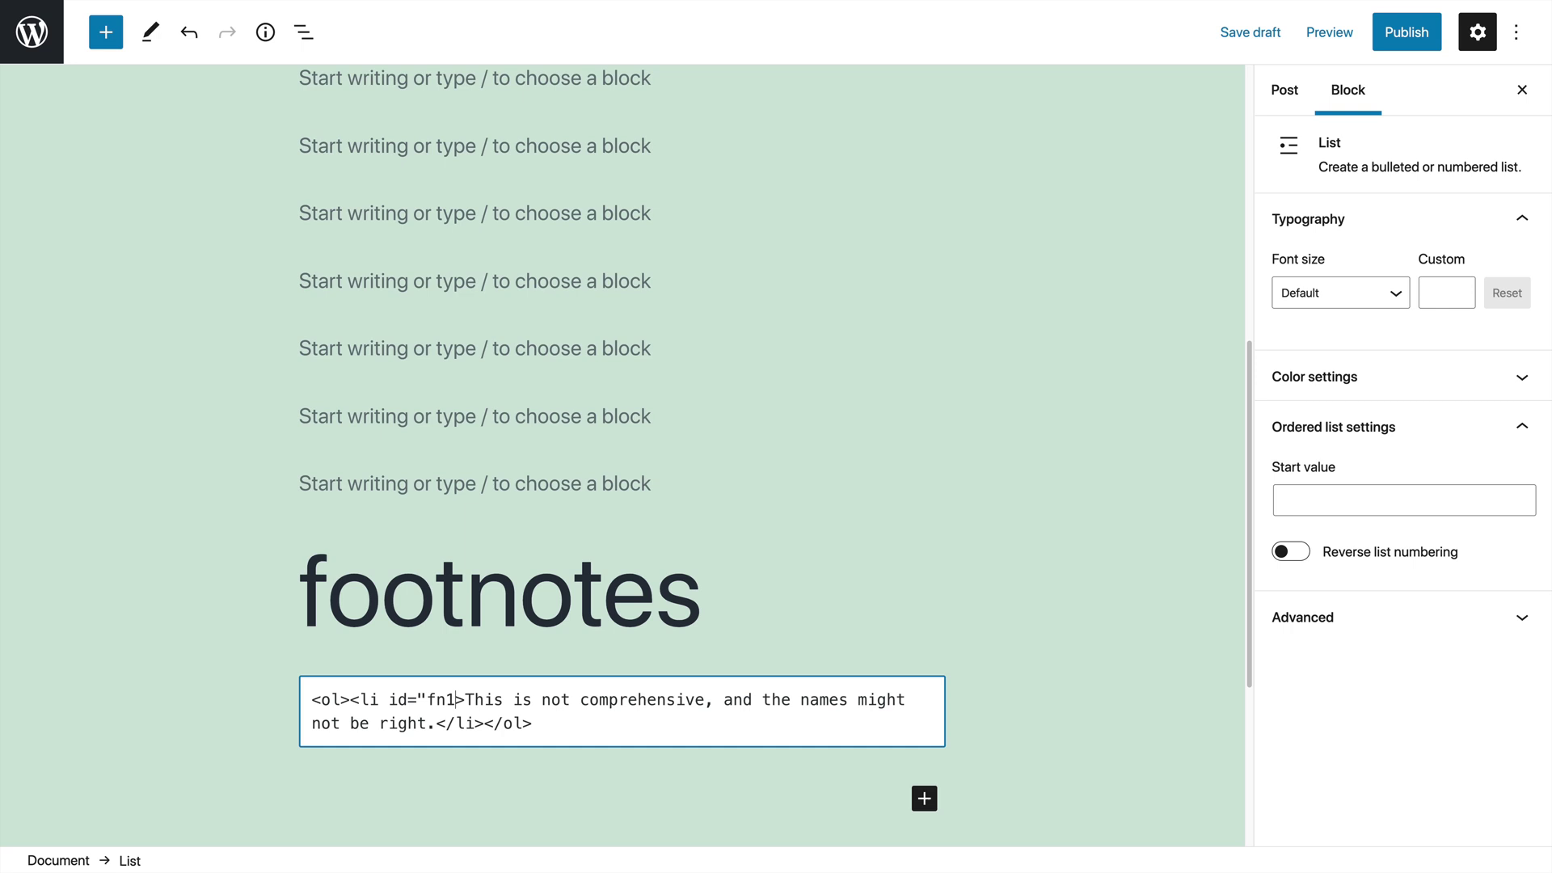
pyautogui.write('"')
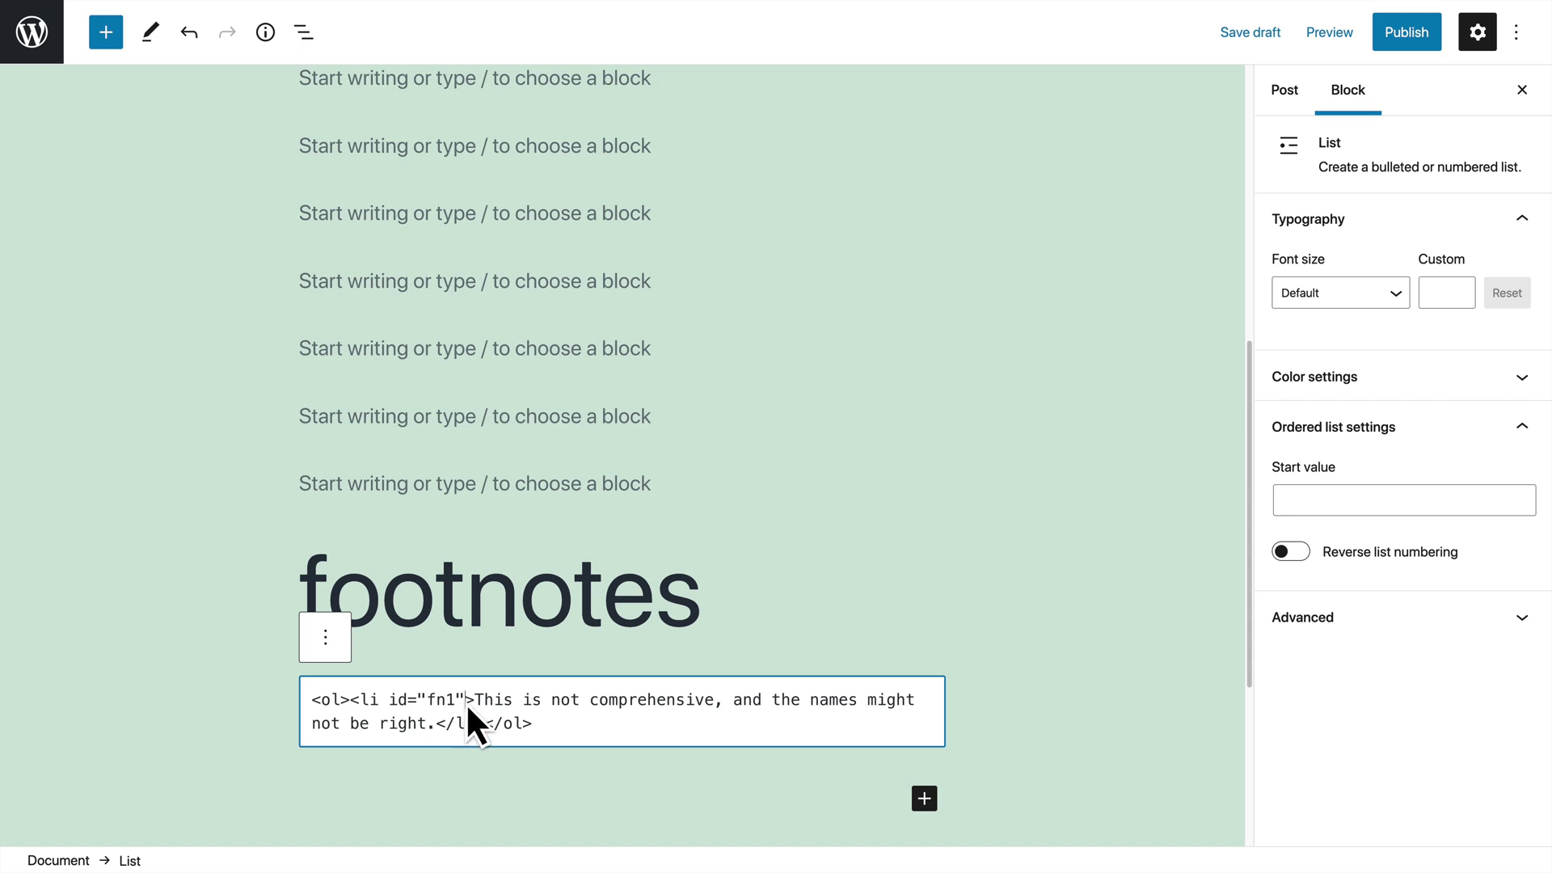
# - Remove the stray # from the paragraph link's HTML so its id reads "ffn1"
pyautogui.scroll(10, 468, 694)
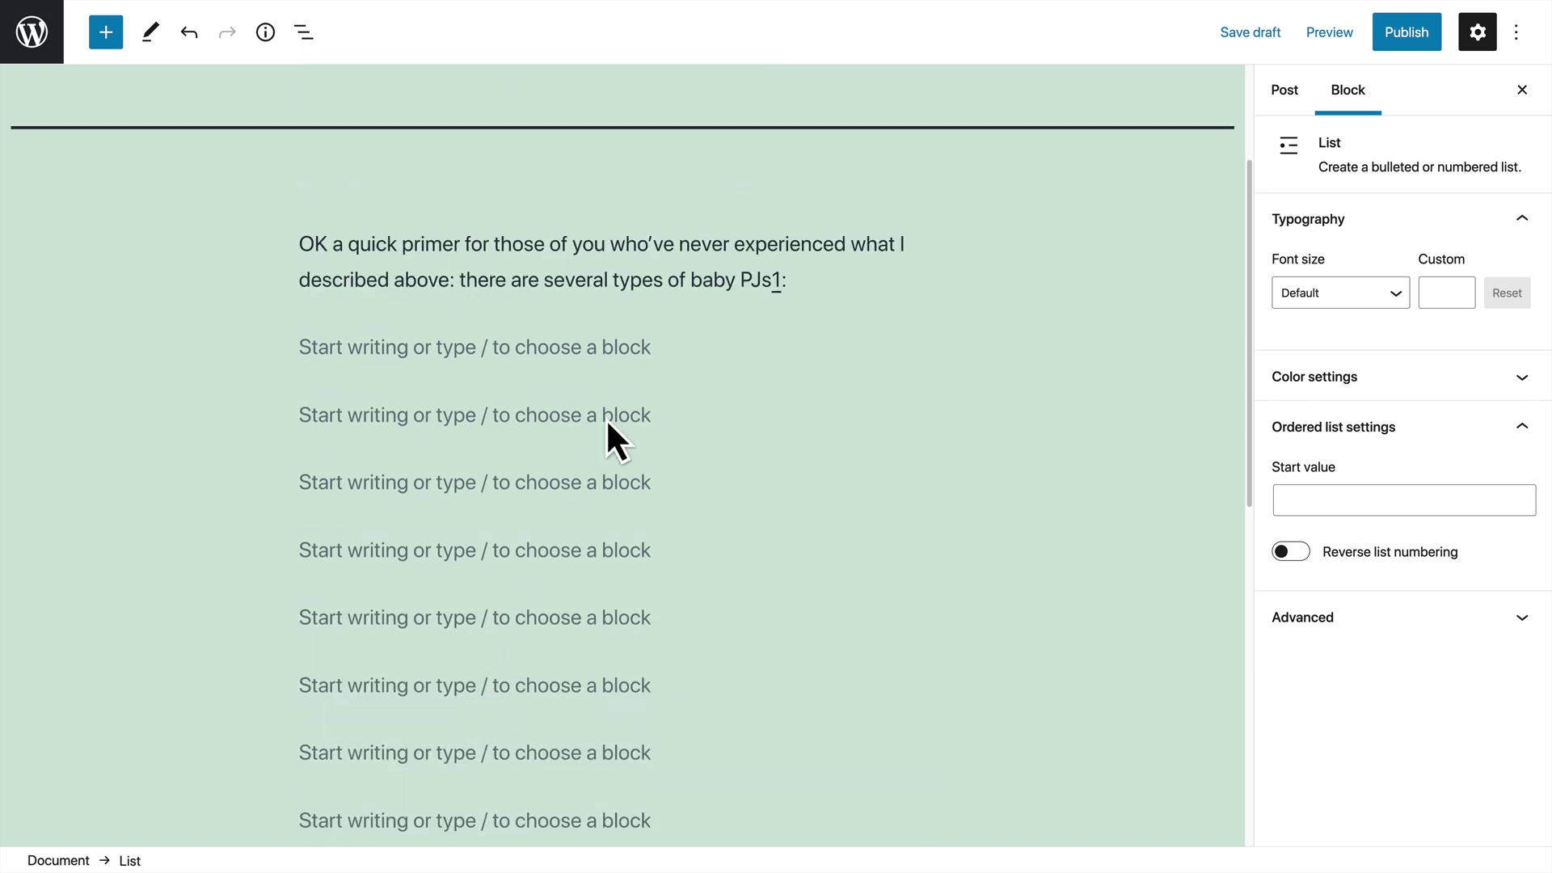
pyautogui.click(717, 287)
pyautogui.click(682, 188)
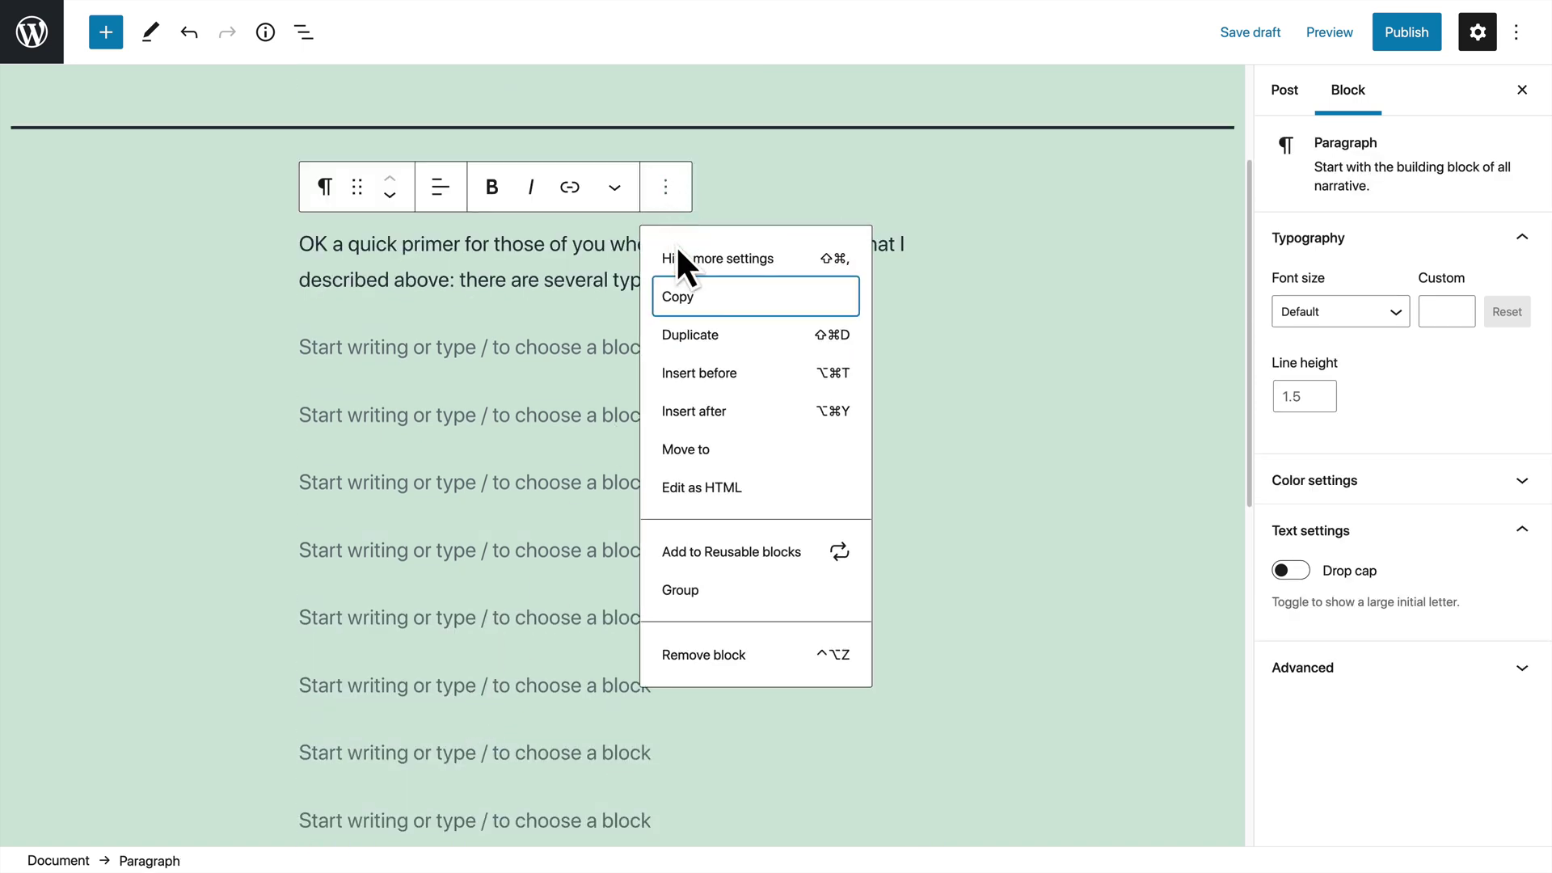
pyautogui.click(702, 488)
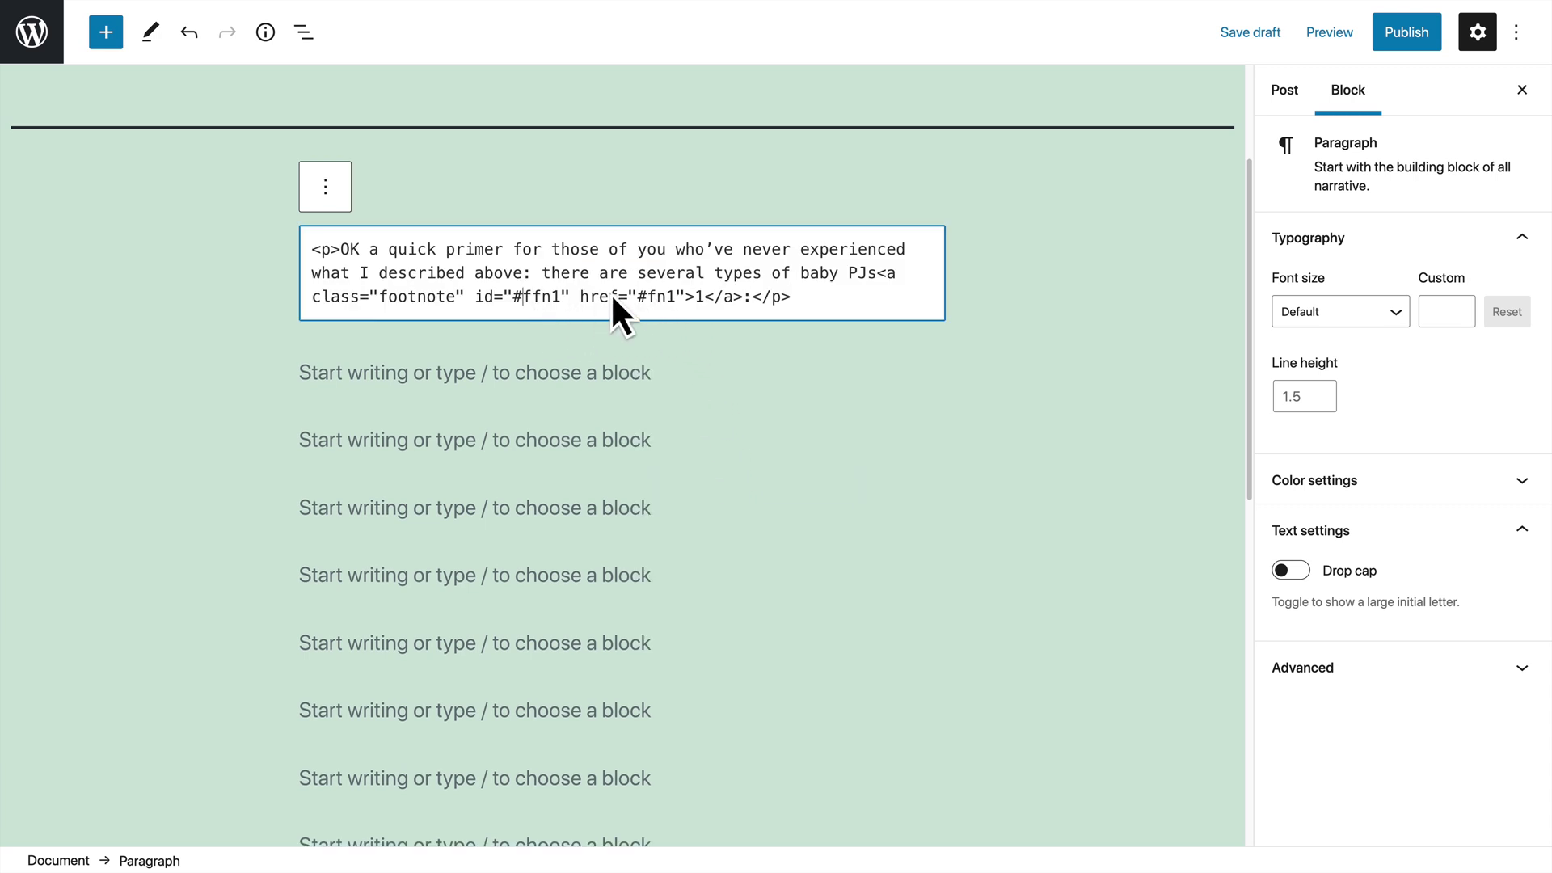
pyautogui.press('BackSpace')
pyautogui.click(731, 377)
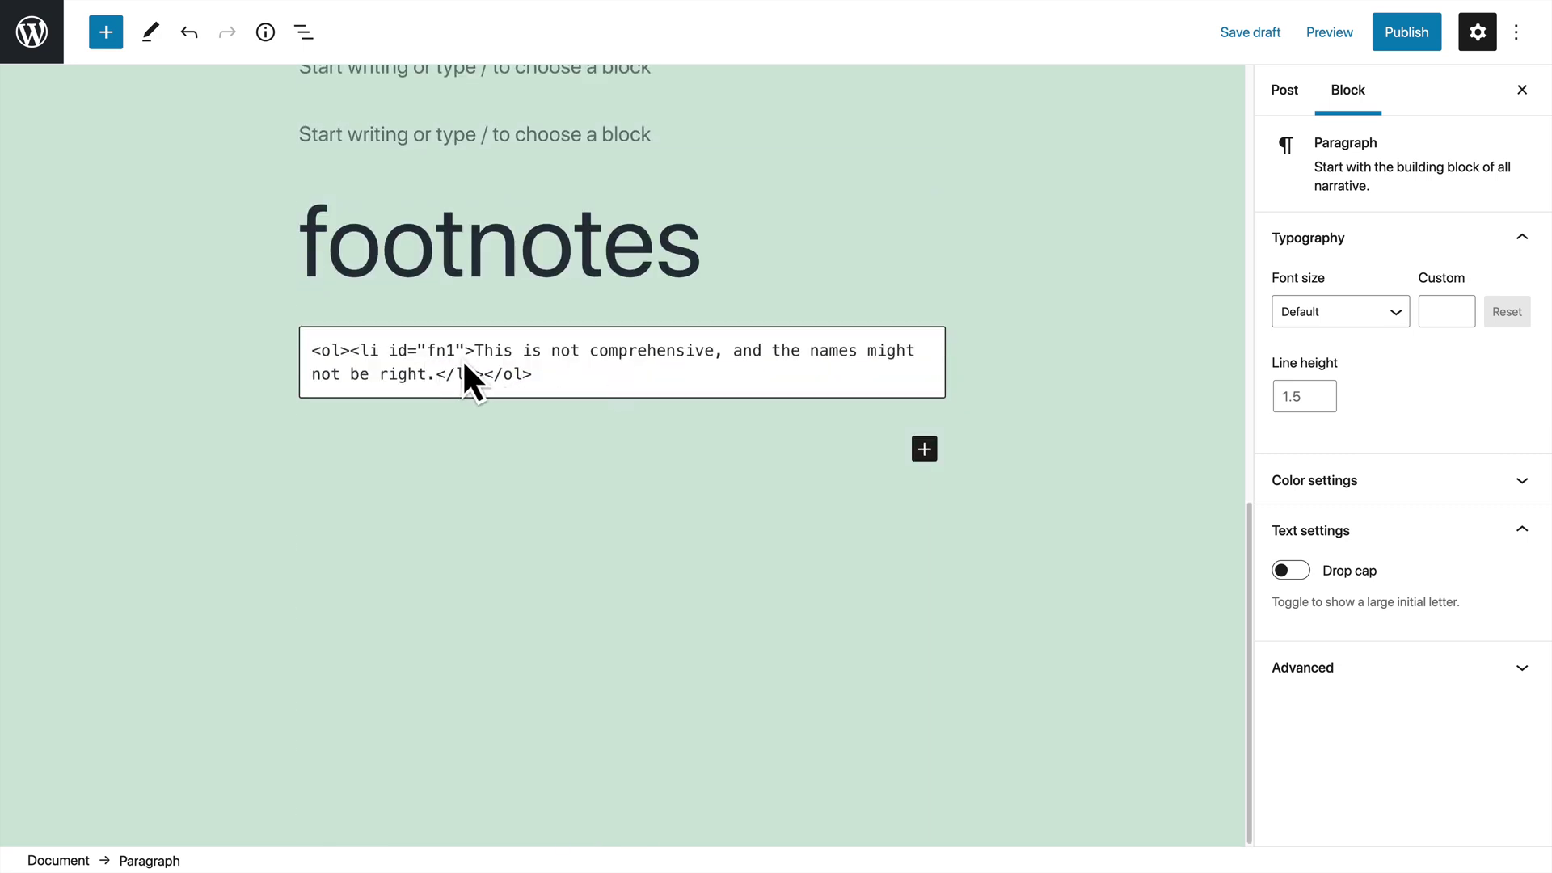
pyautogui.click(443, 383)
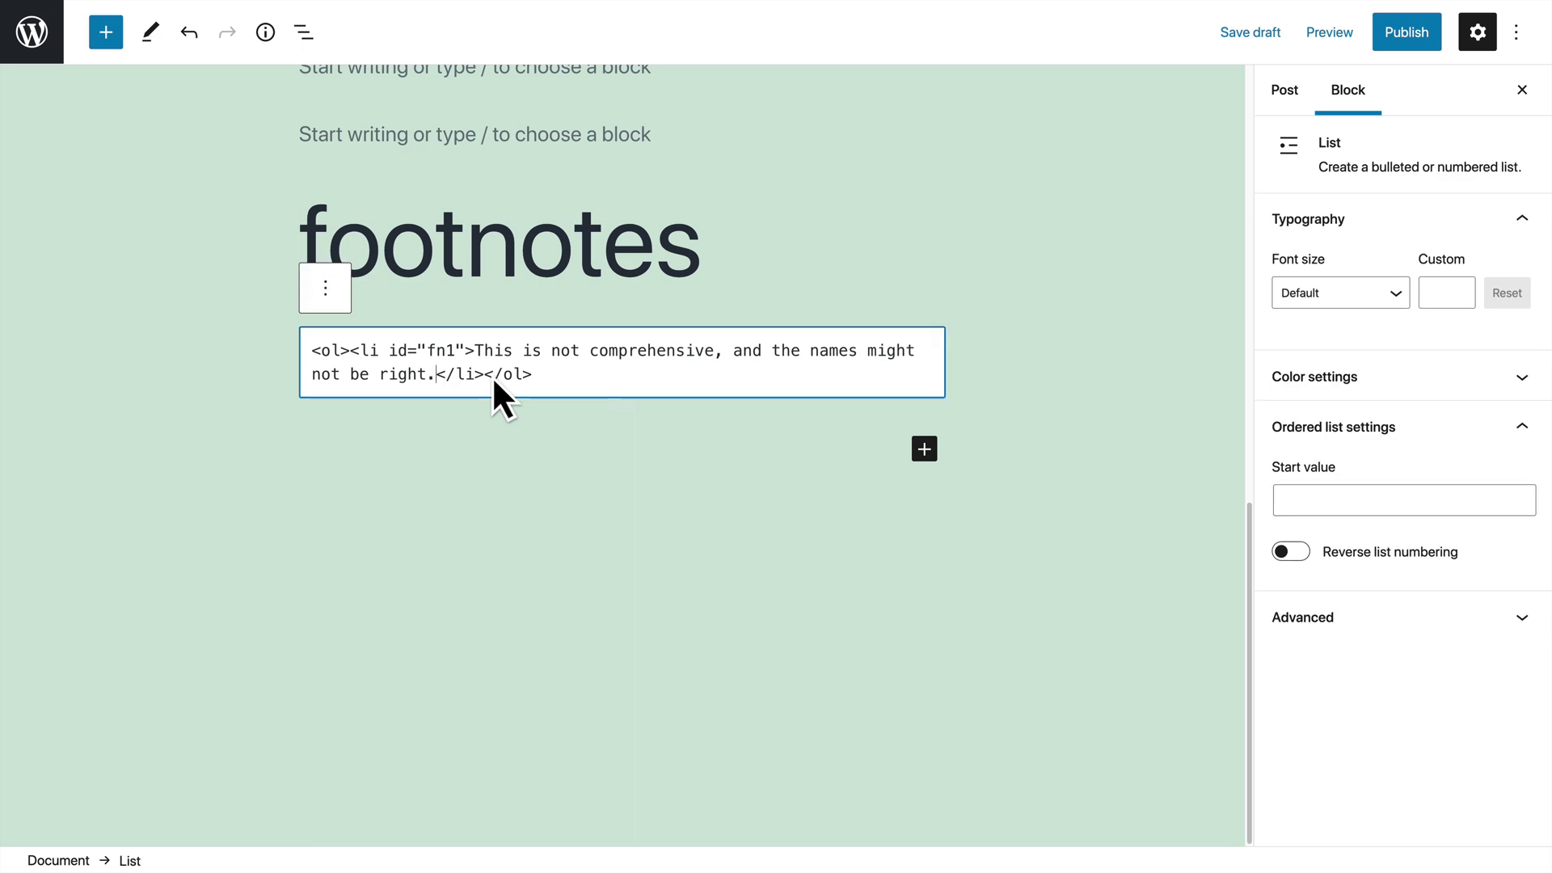
# - End the footnote with a <a href="#ffn1">back</a> link and switch the list back to visual editing
pyautogui.write('<')
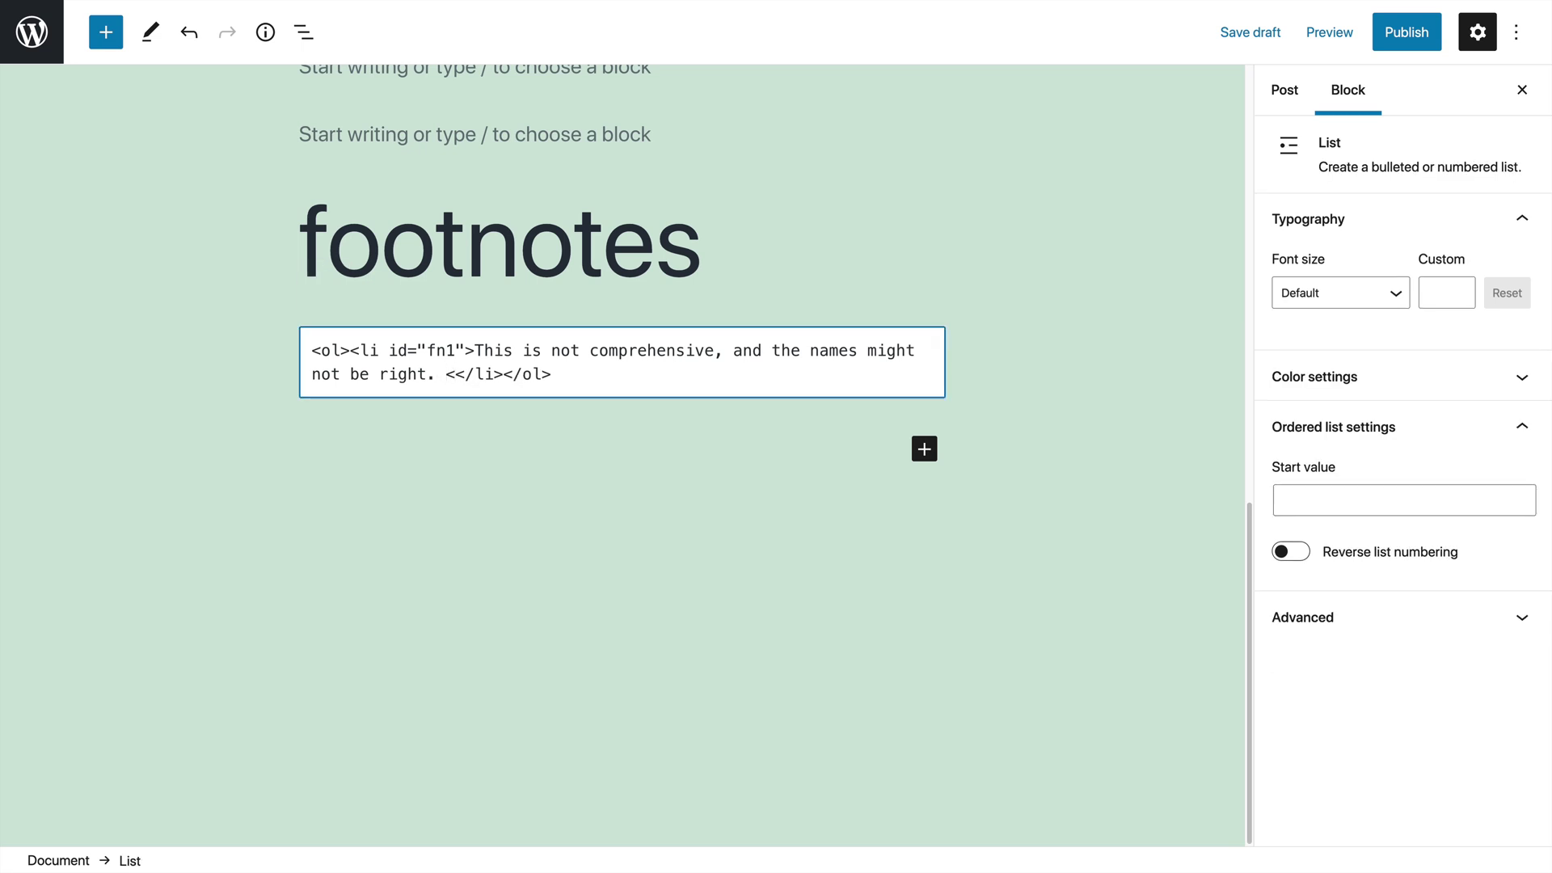
pyautogui.write('a href="')
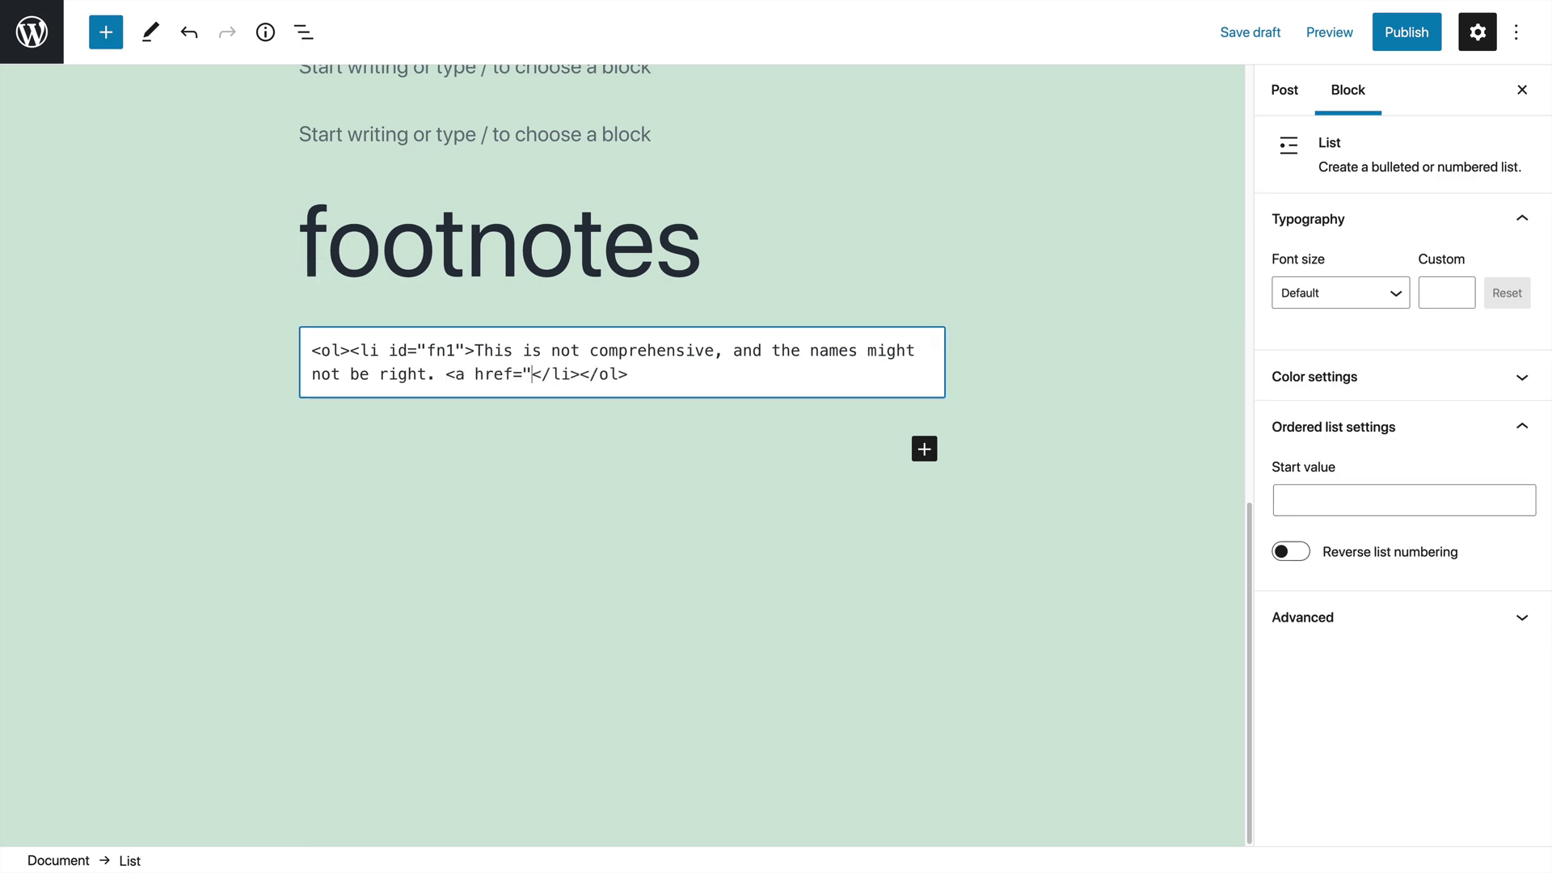
pyautogui.write('#ffn1">')
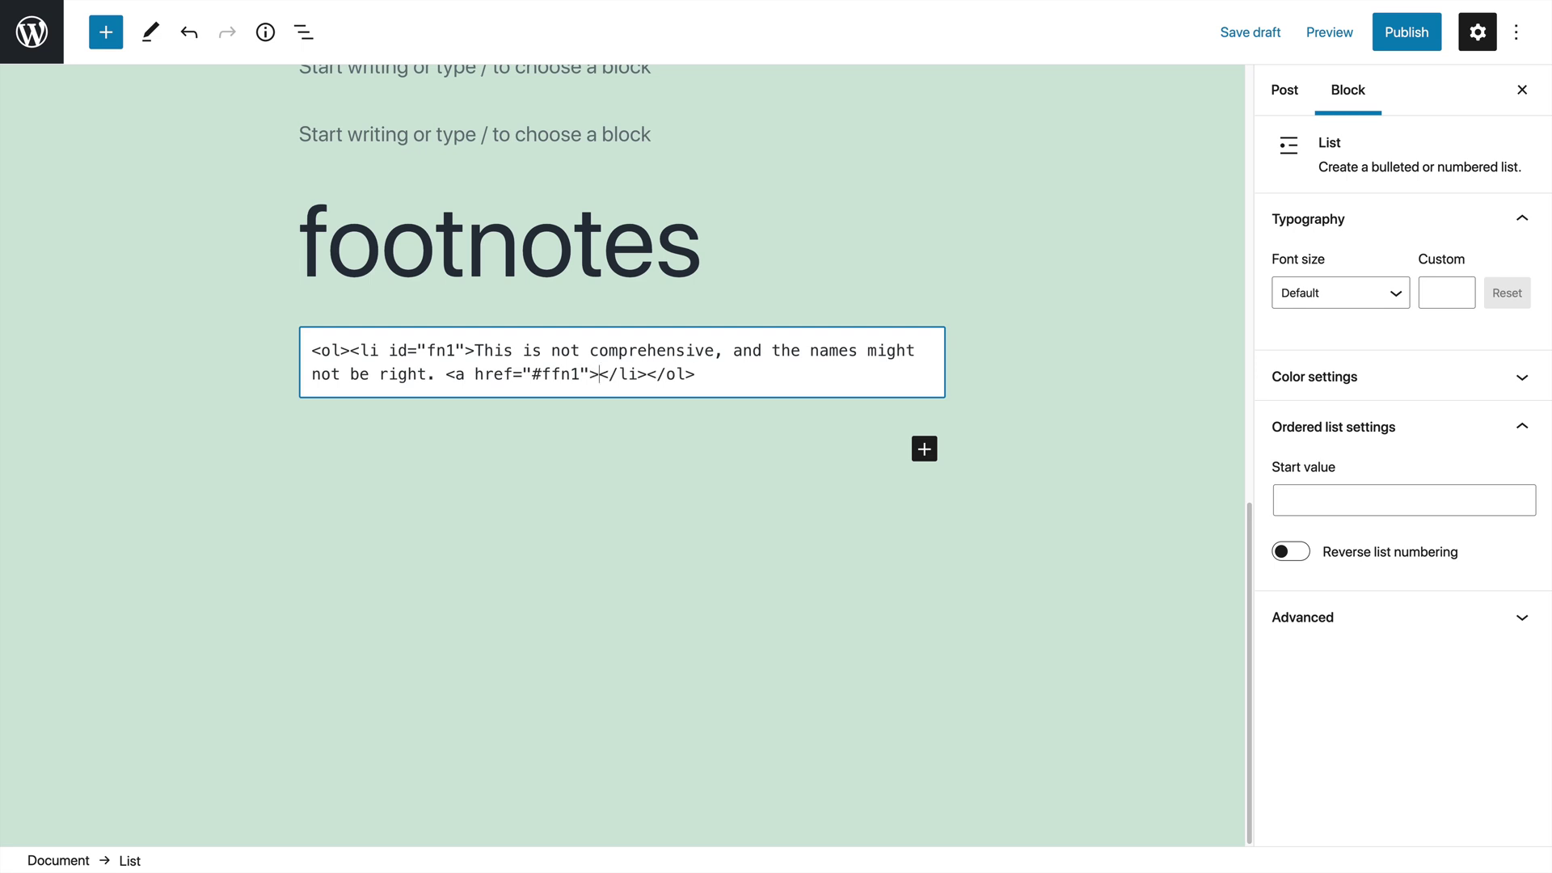
pyautogui.write('back</a>')
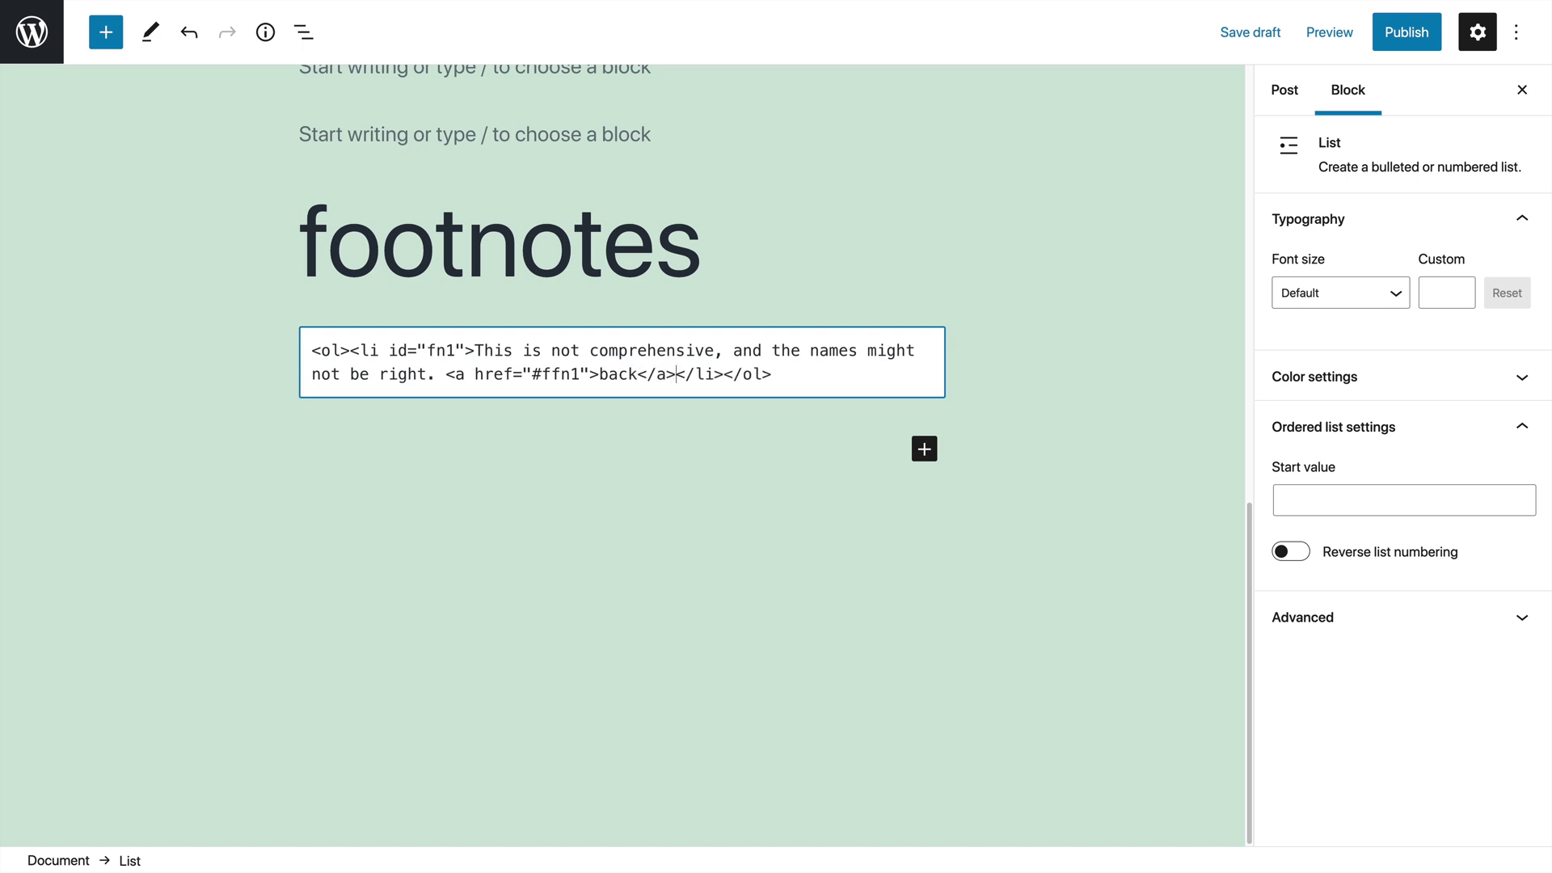
pyautogui.click(350, 302)
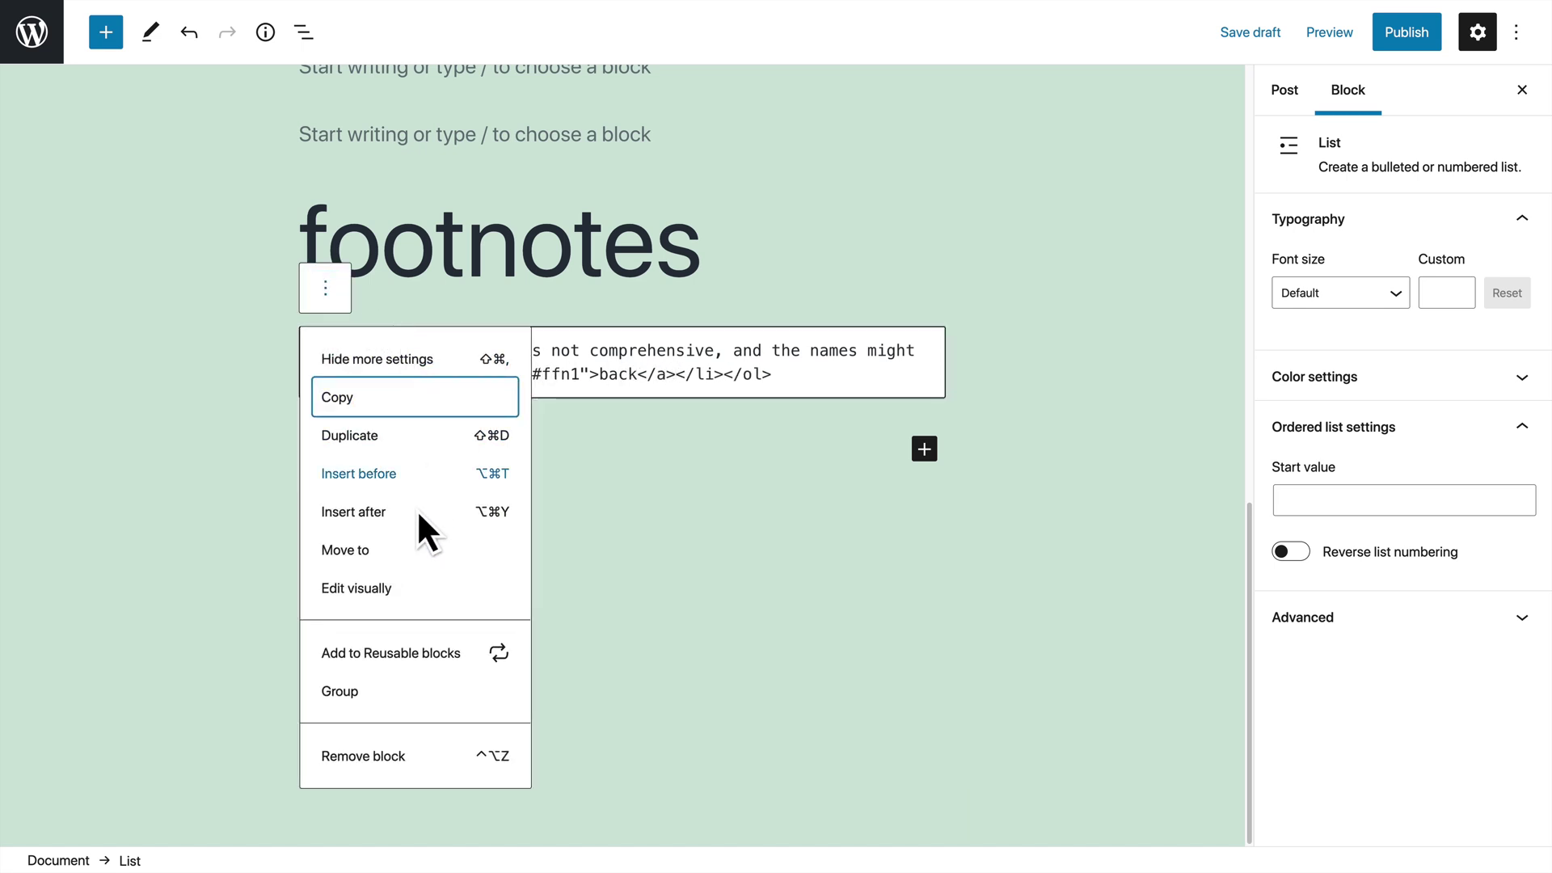
pyautogui.click(399, 593)
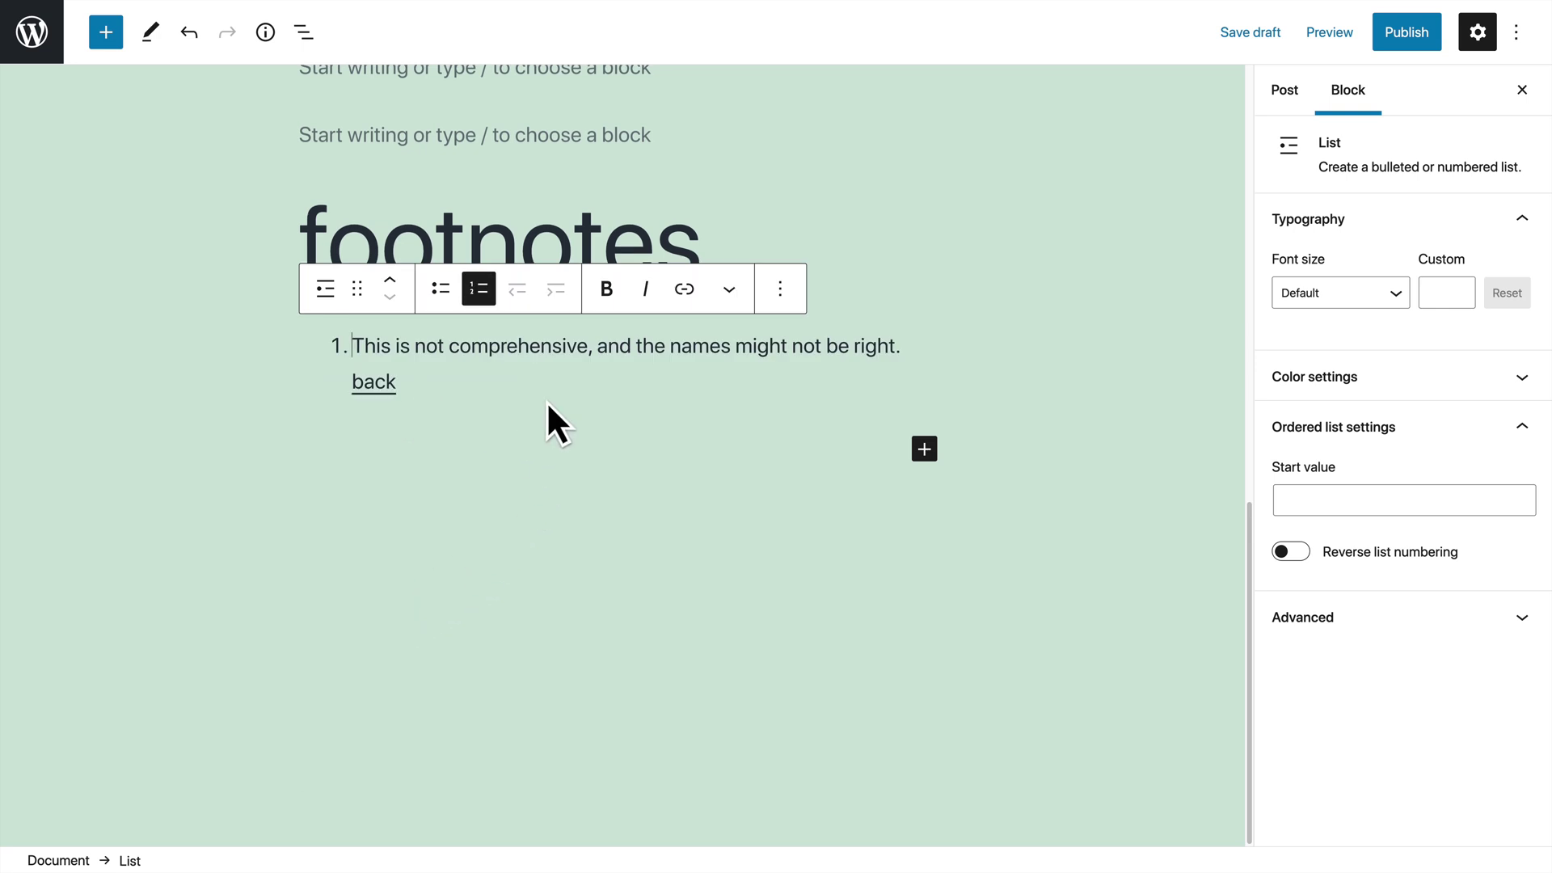
pyautogui.click(1334, 37)
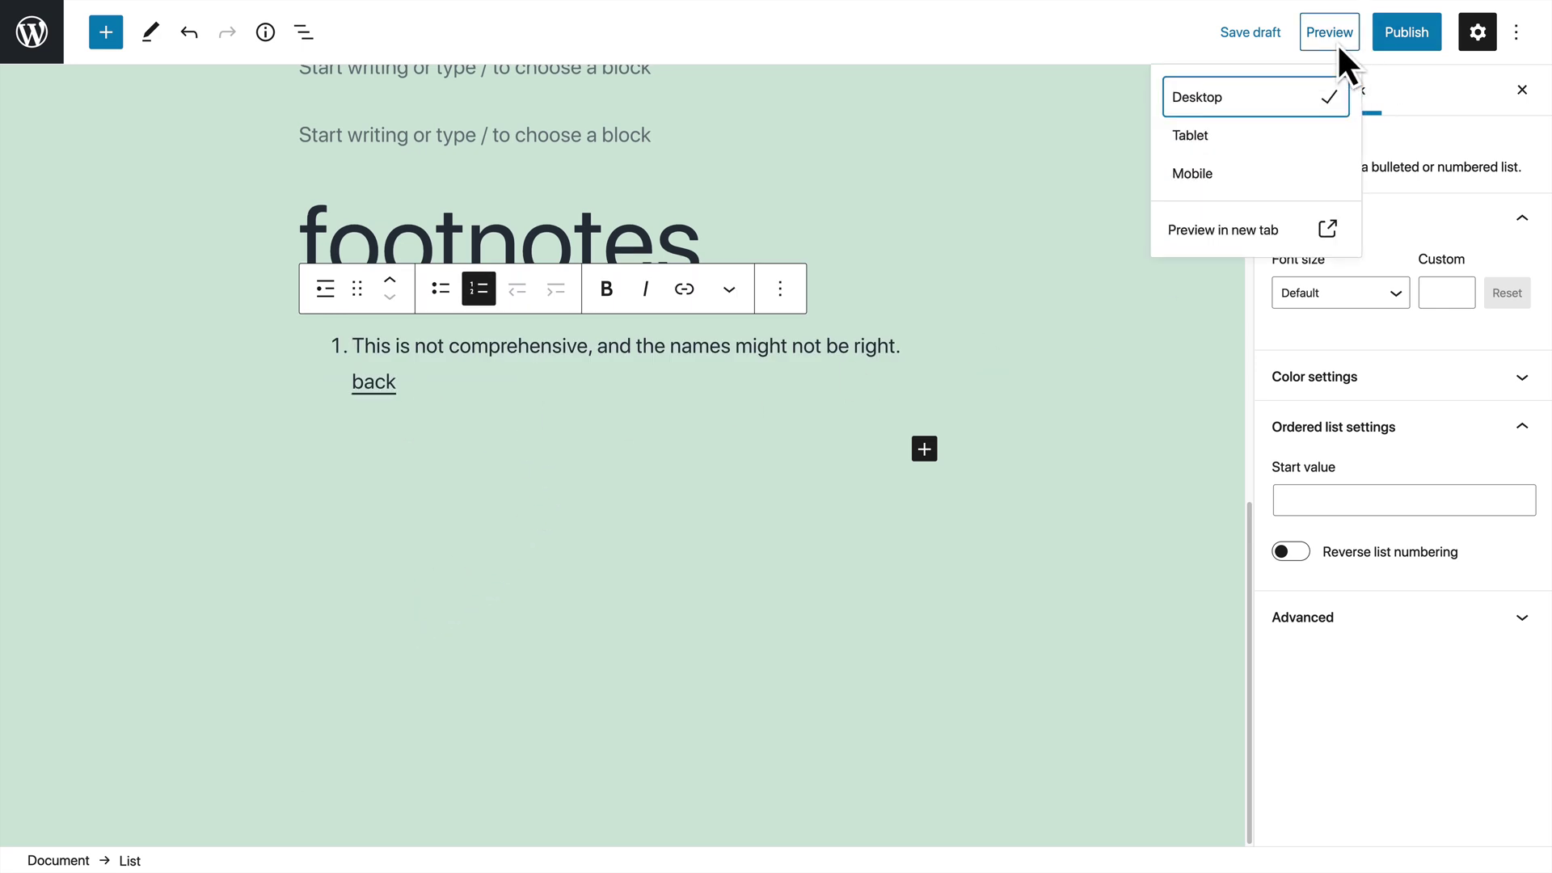
# - Preview the Manual Footnotes post in a new tab and confirm reference 1 jumps to its note
pyautogui.click(1275, 232)
pyautogui.scroll(-4, 871, 469)
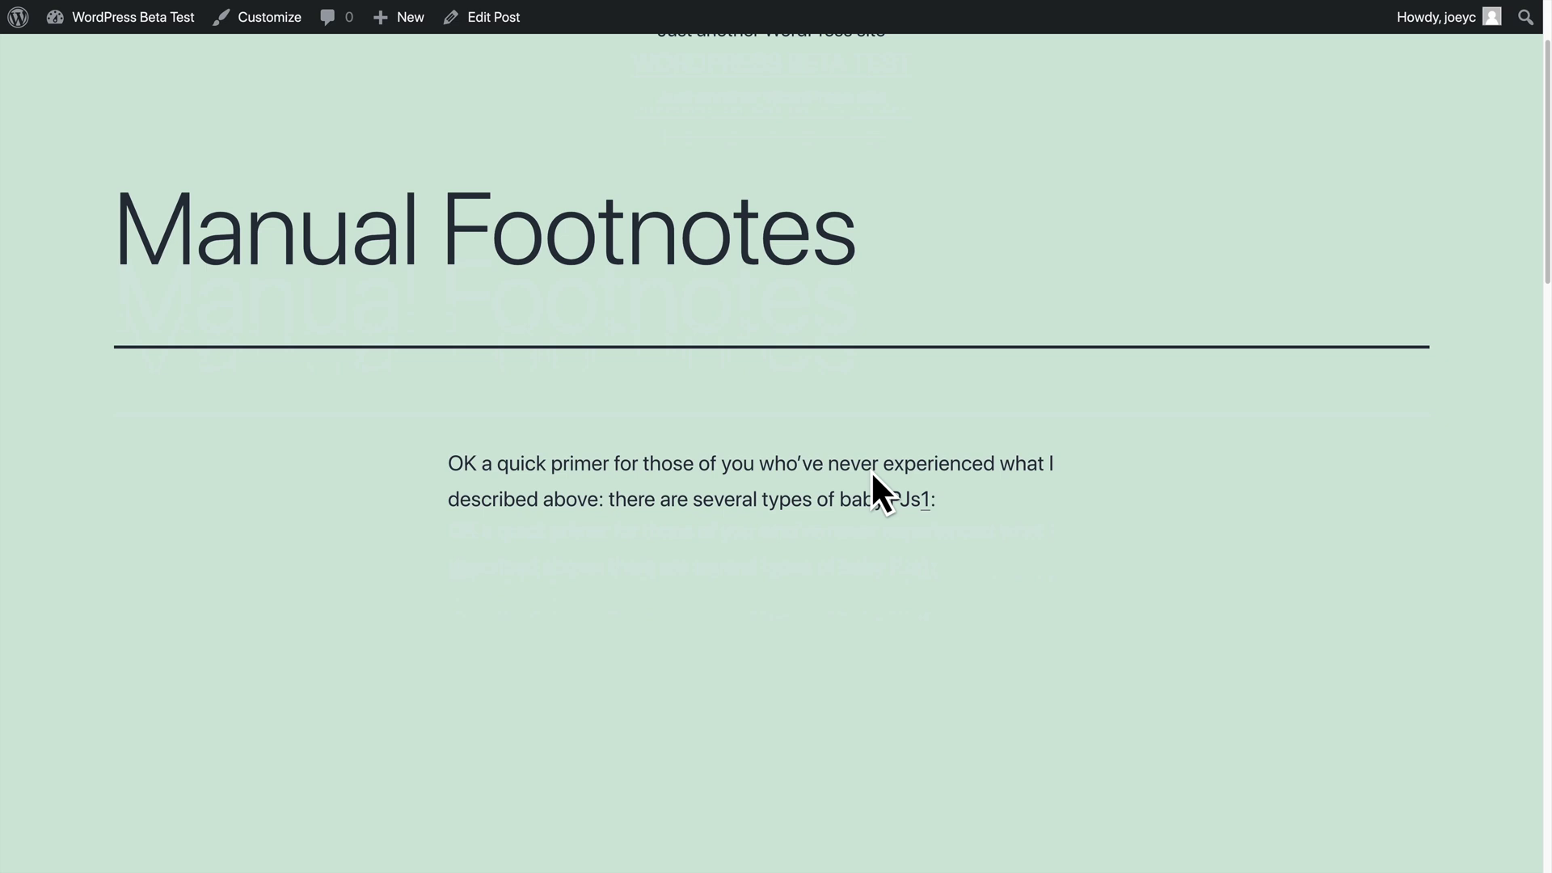
pyautogui.scroll(4, 869, 470)
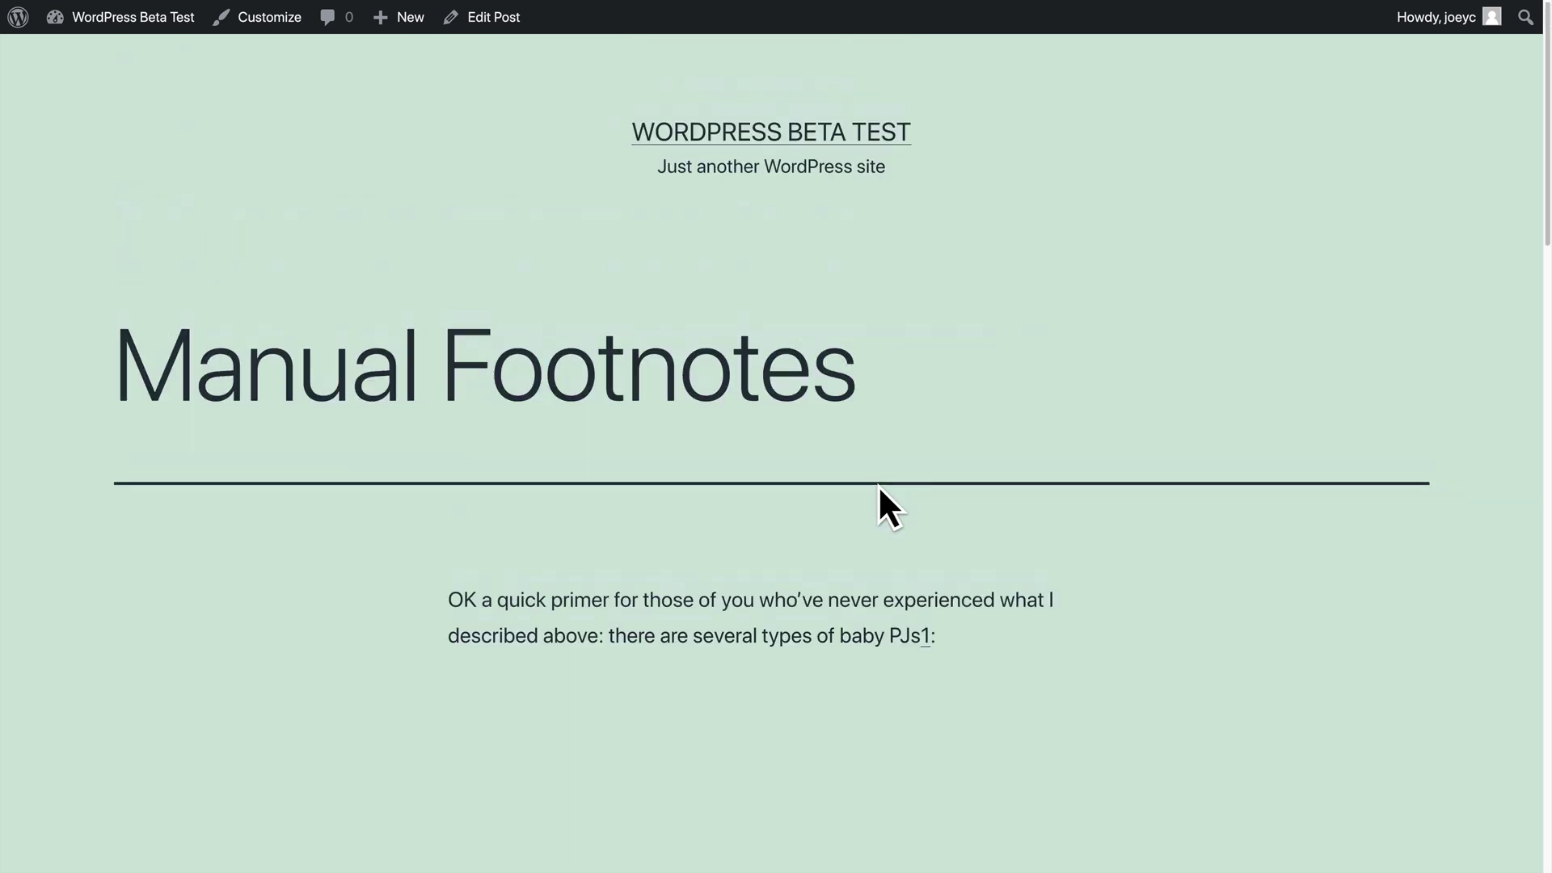
pyautogui.click(936, 650)
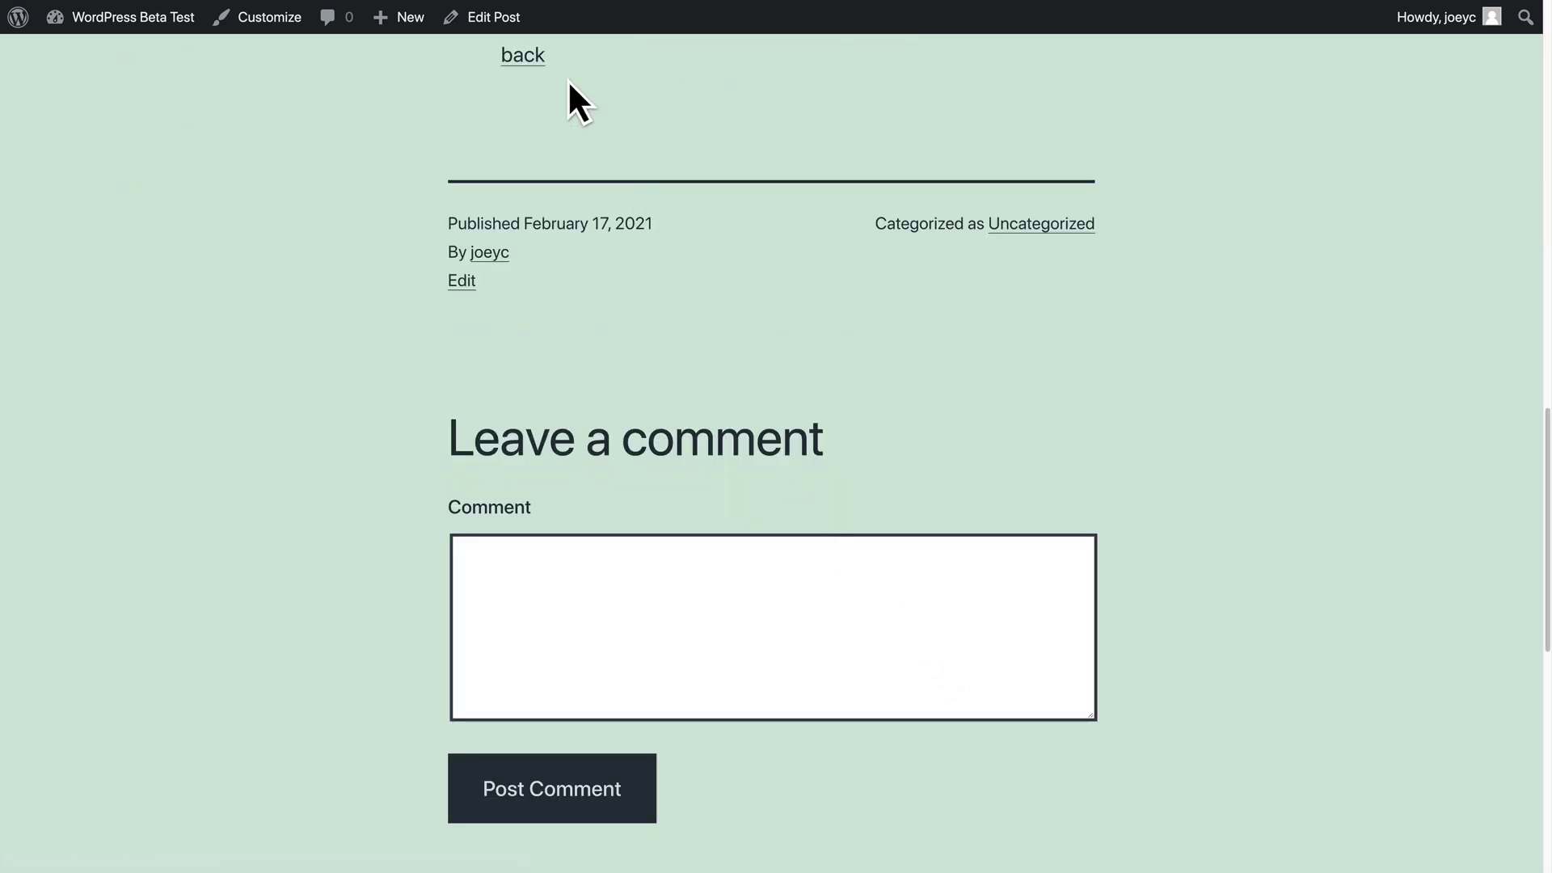
pyautogui.scroll(1, 581, 167)
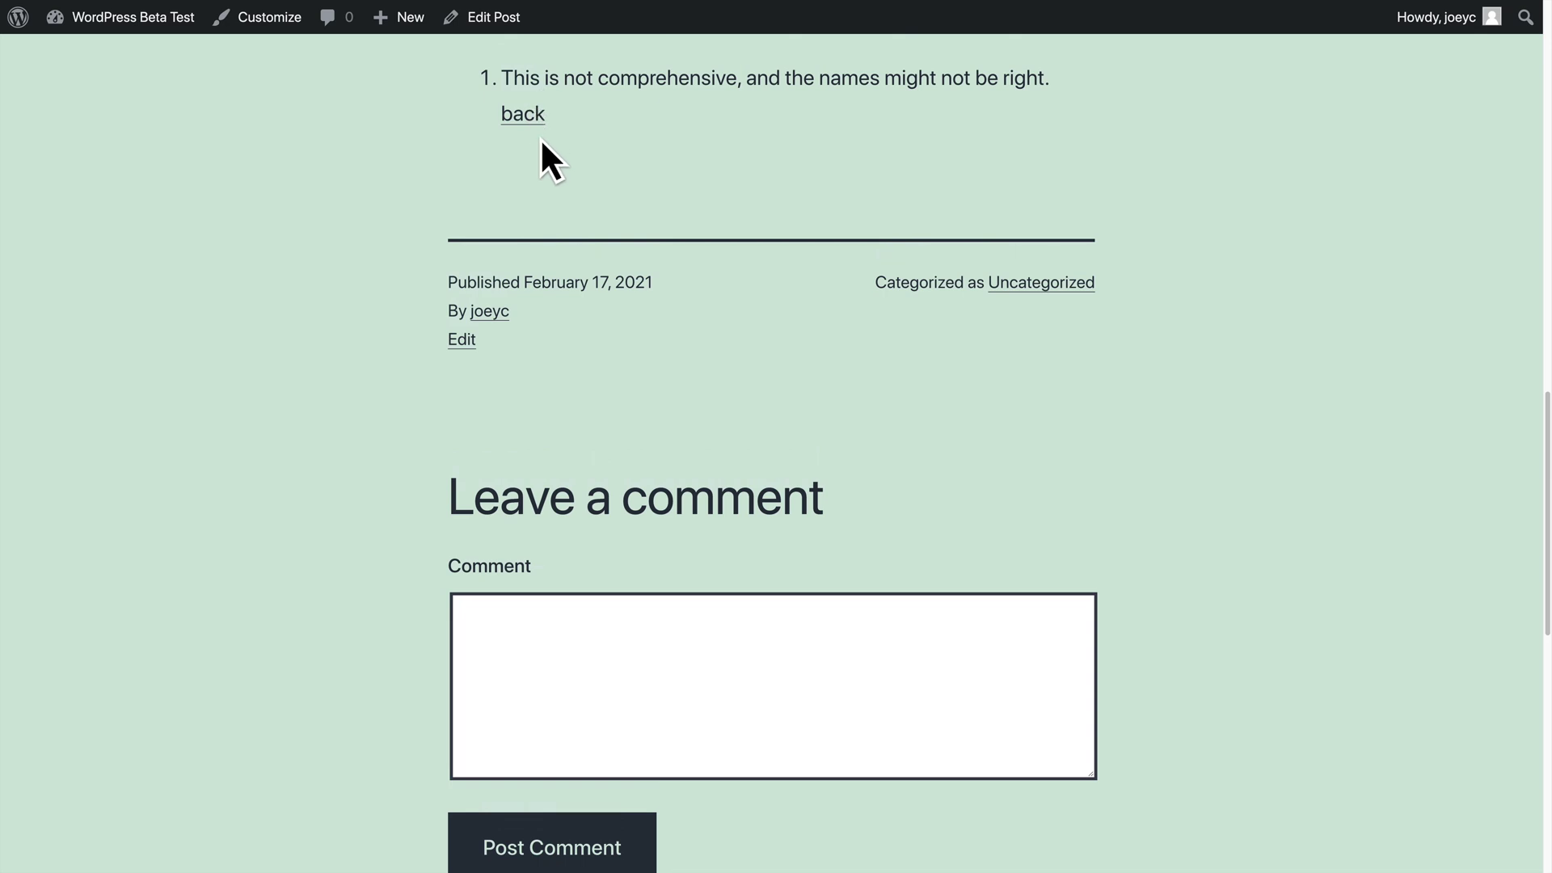
pyautogui.scroll(10, 537, 144)
pyautogui.scroll(-6, 676, 373)
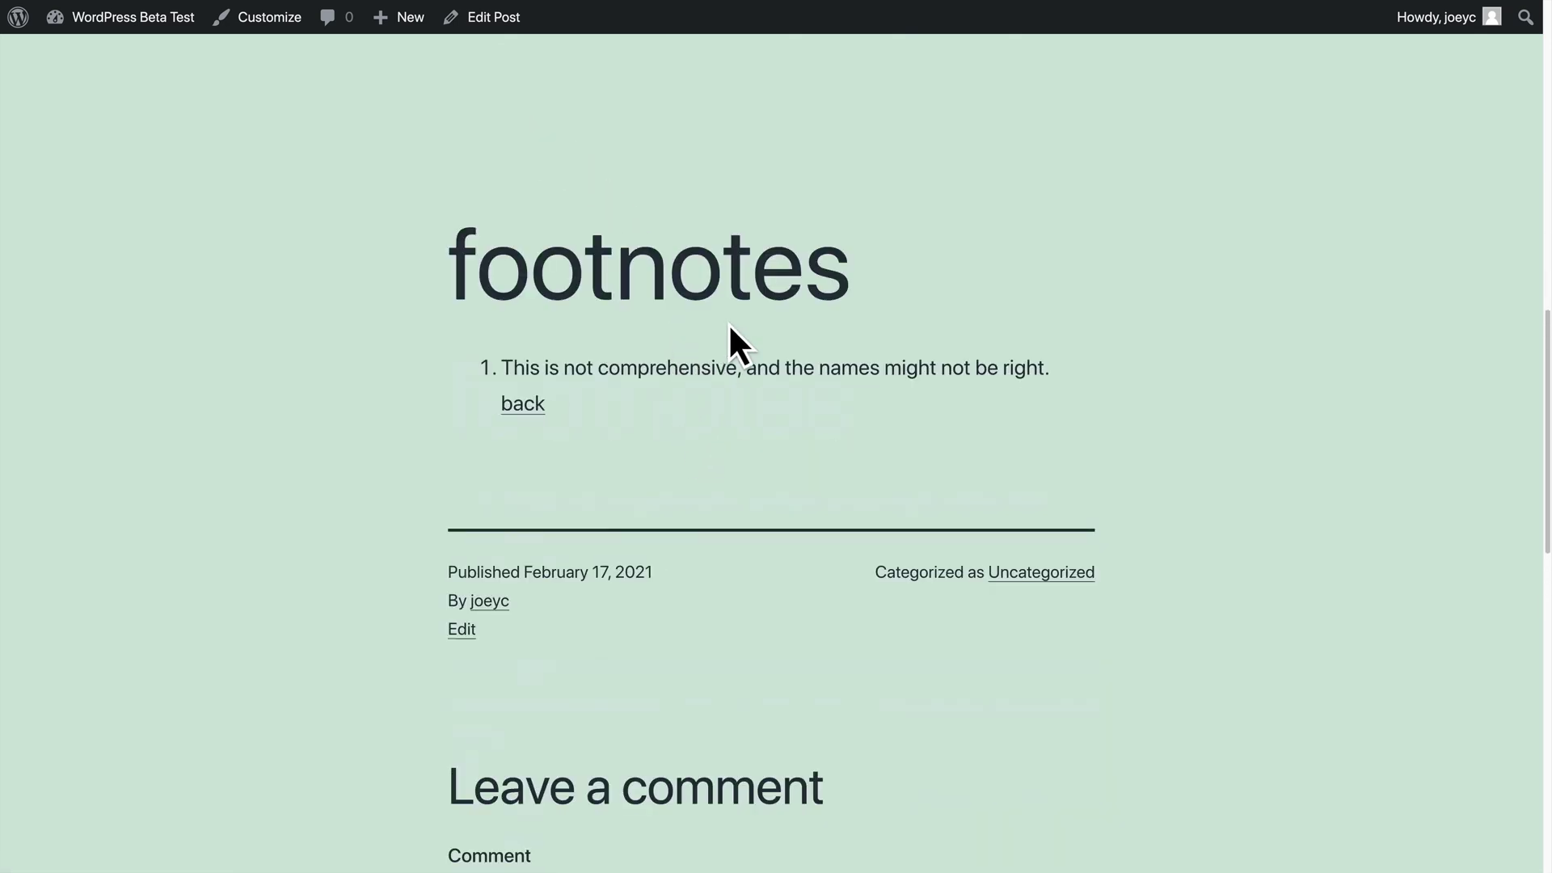
pyautogui.scroll(10, 726, 321)
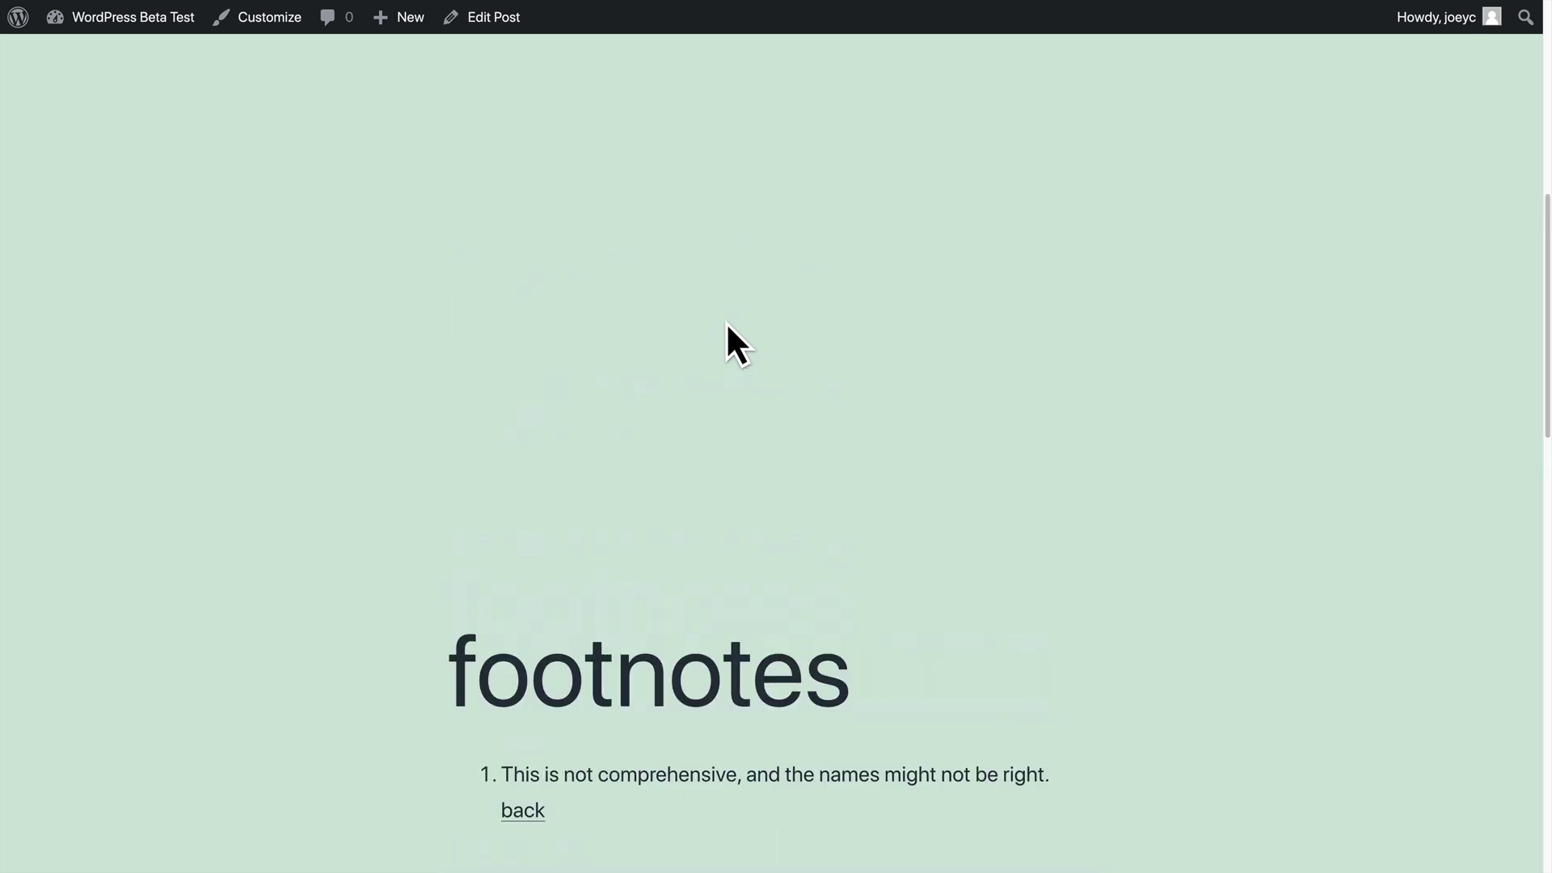
pyautogui.scroll(1, 727, 322)
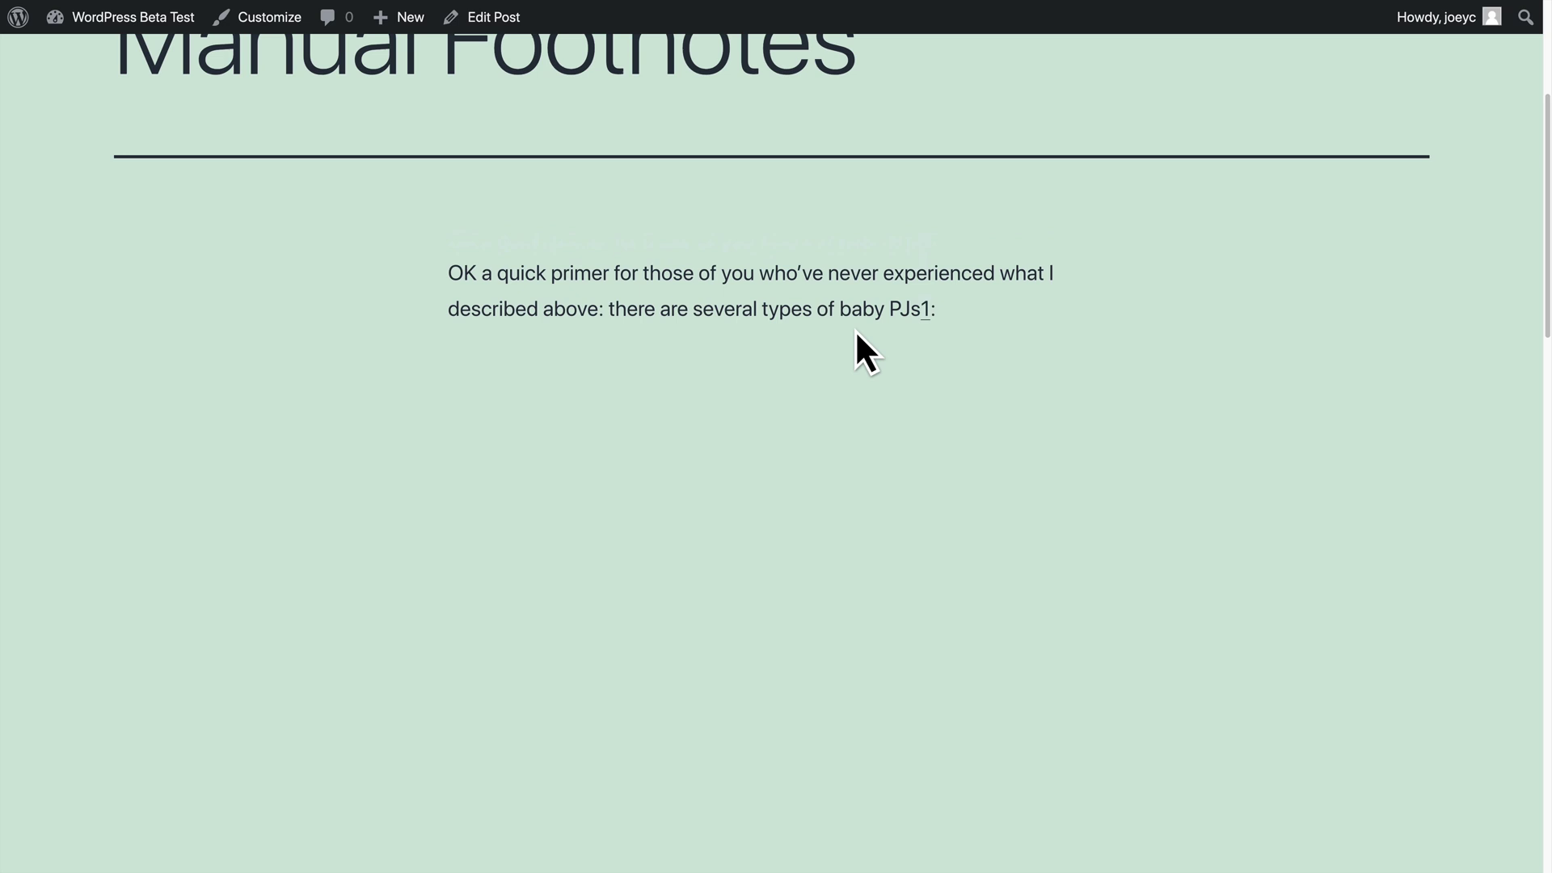
pyautogui.scroll(2, 855, 329)
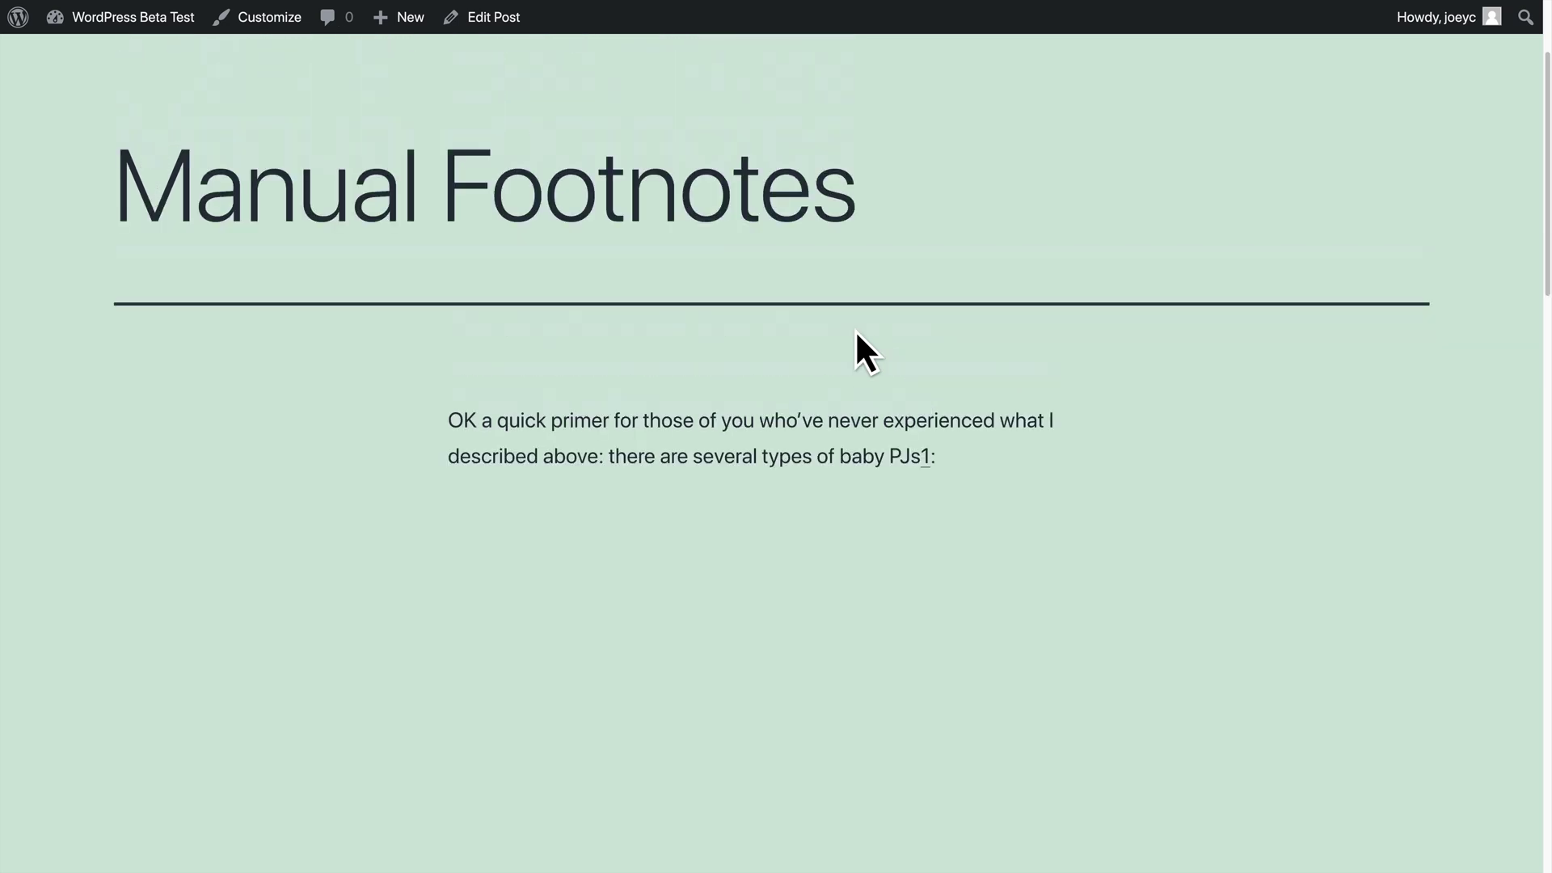
pyautogui.scroll(1, 855, 330)
pyautogui.scroll(2, 854, 333)
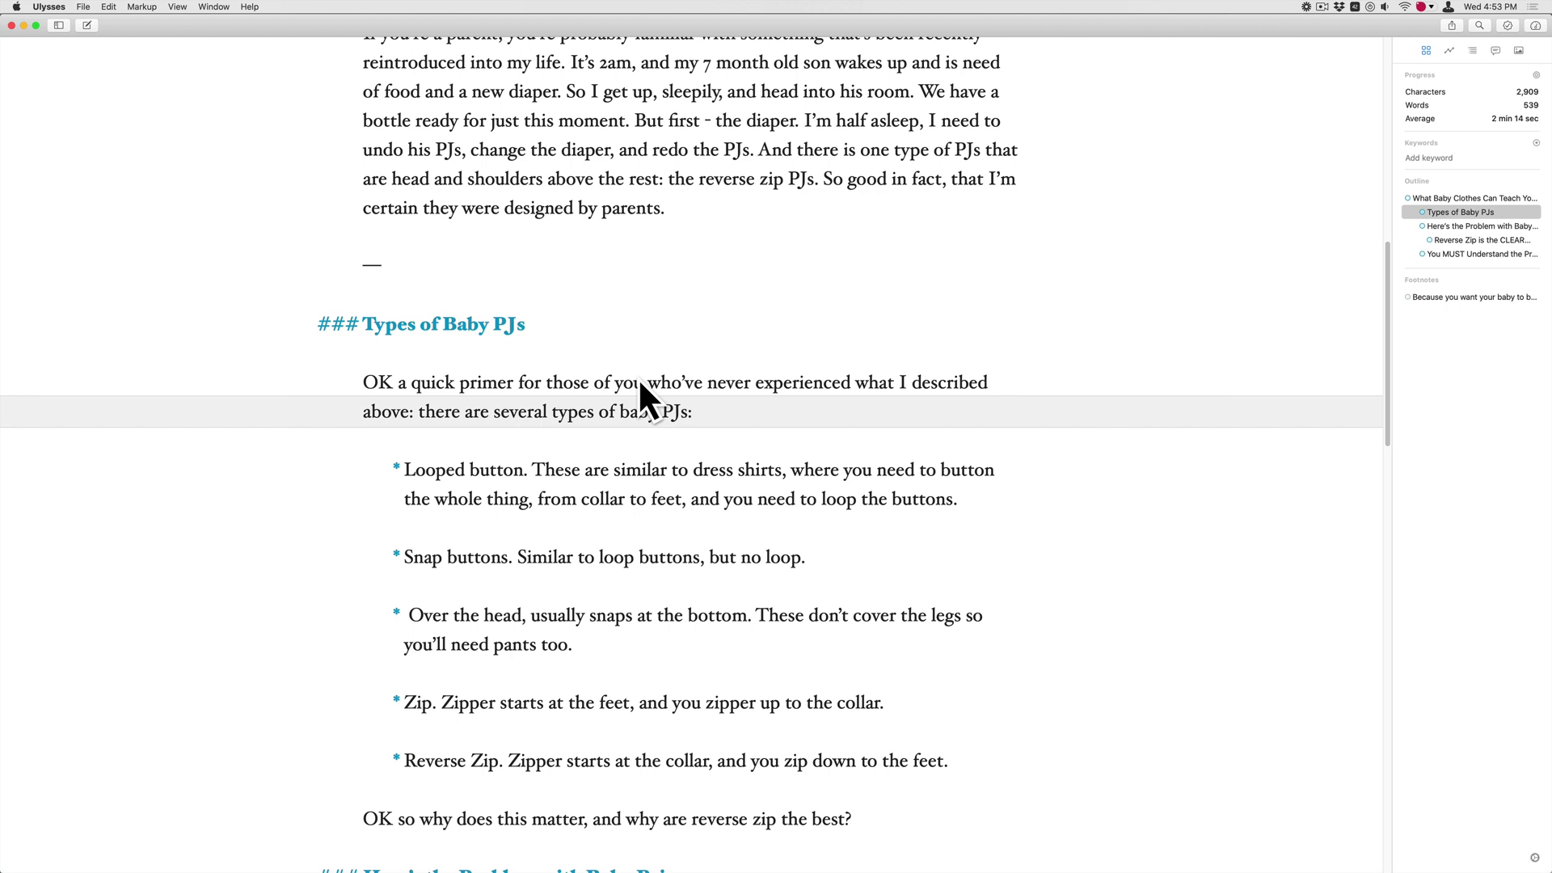
# - Add a (fn) footnote after "baby PJs" in Ulysses, pasting the "not comprehensive" note text
pyautogui.moveTo(399, 384); pyautogui.dragTo(726, 425)
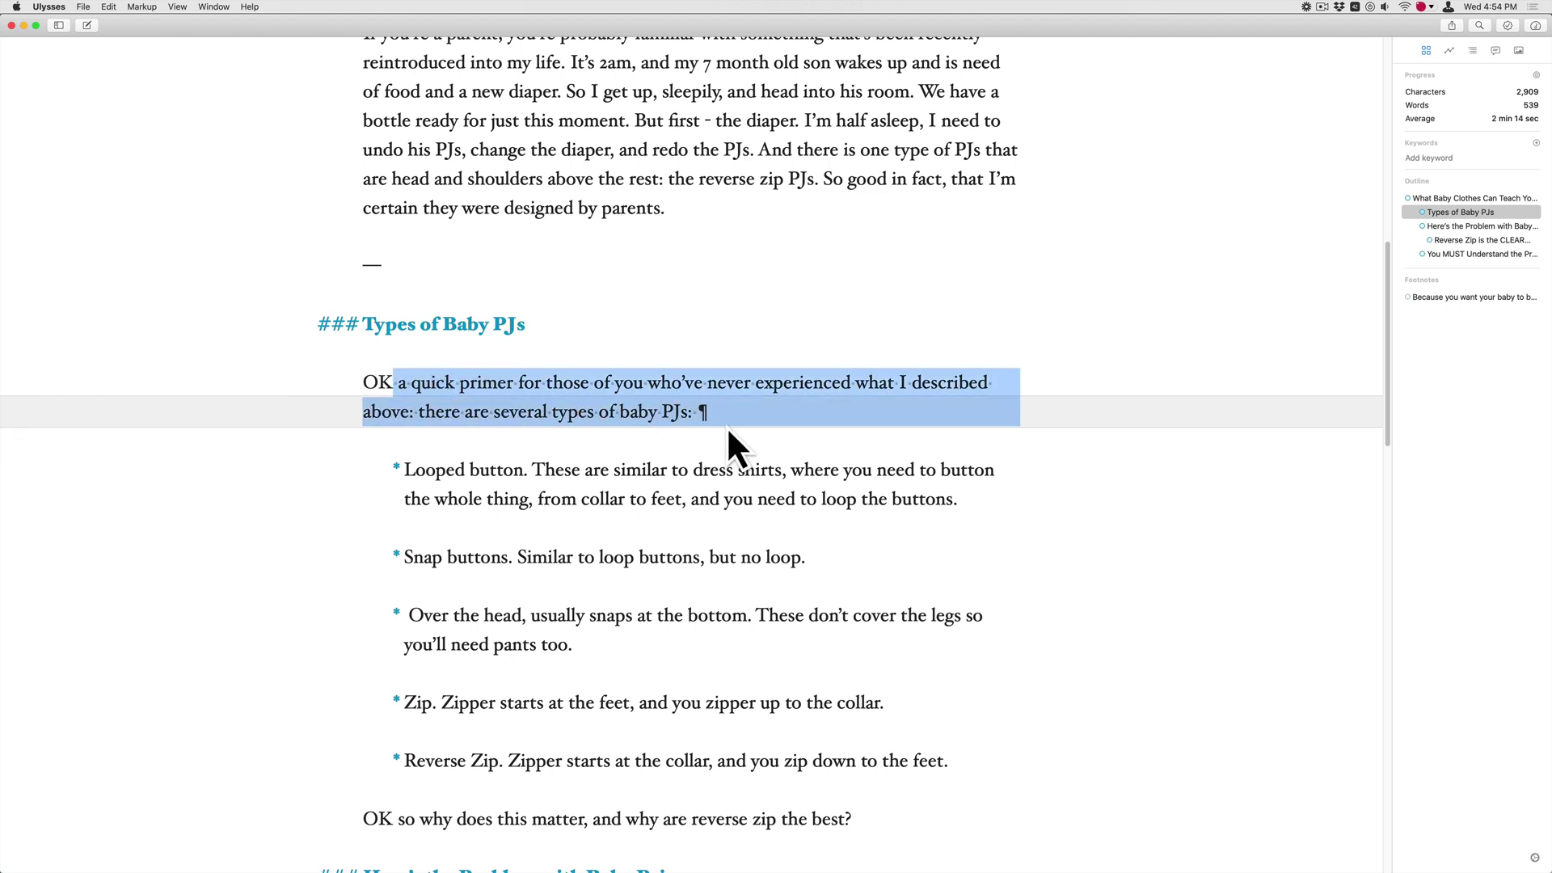
pyautogui.click(703, 424)
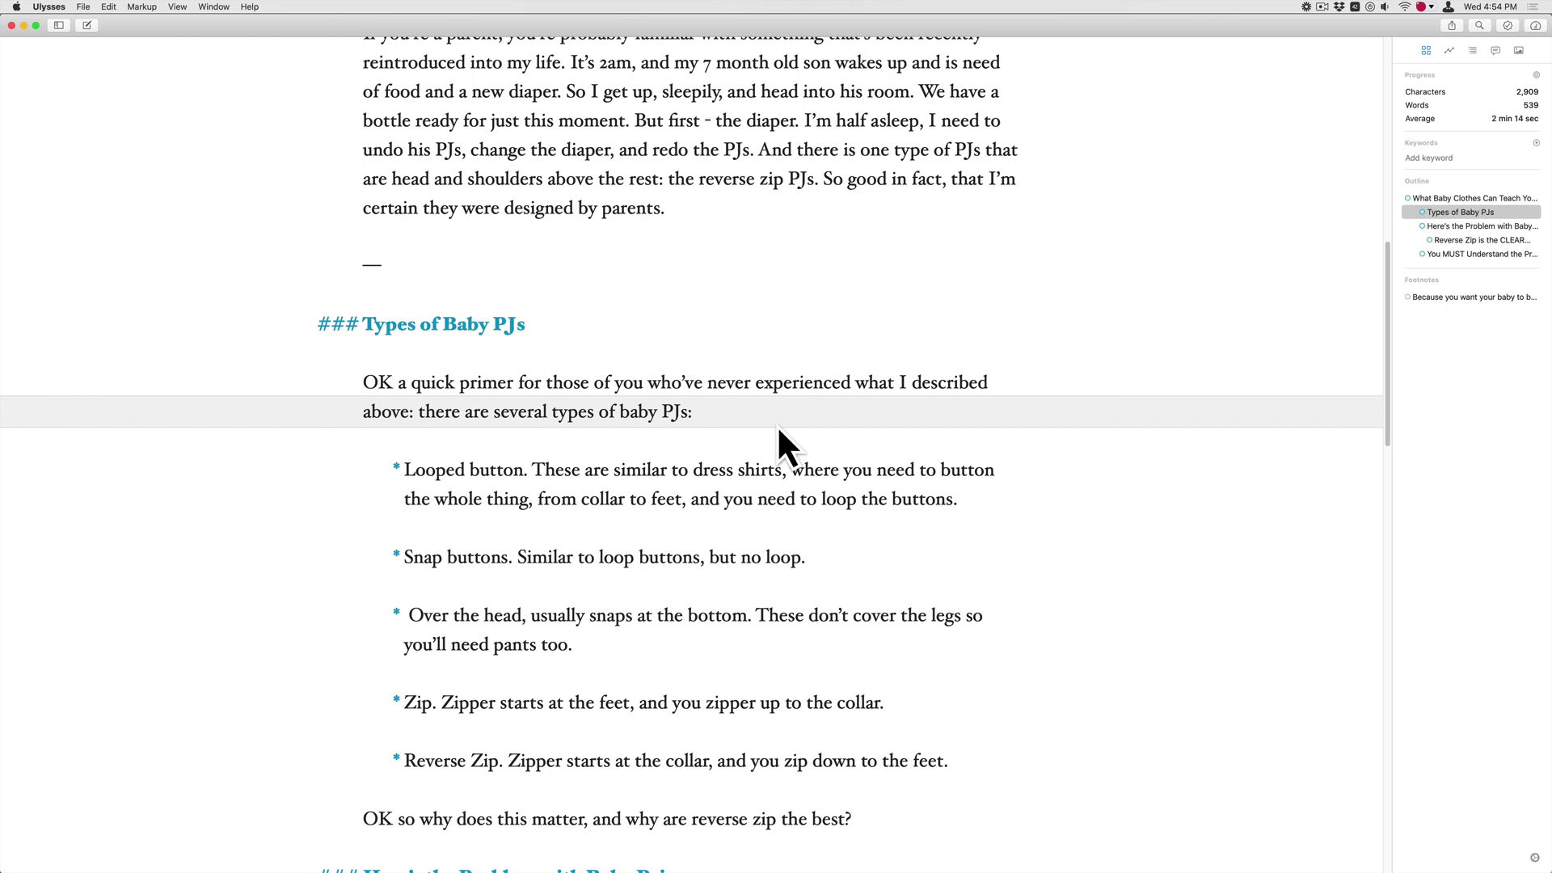
pyautogui.write('(fn)')
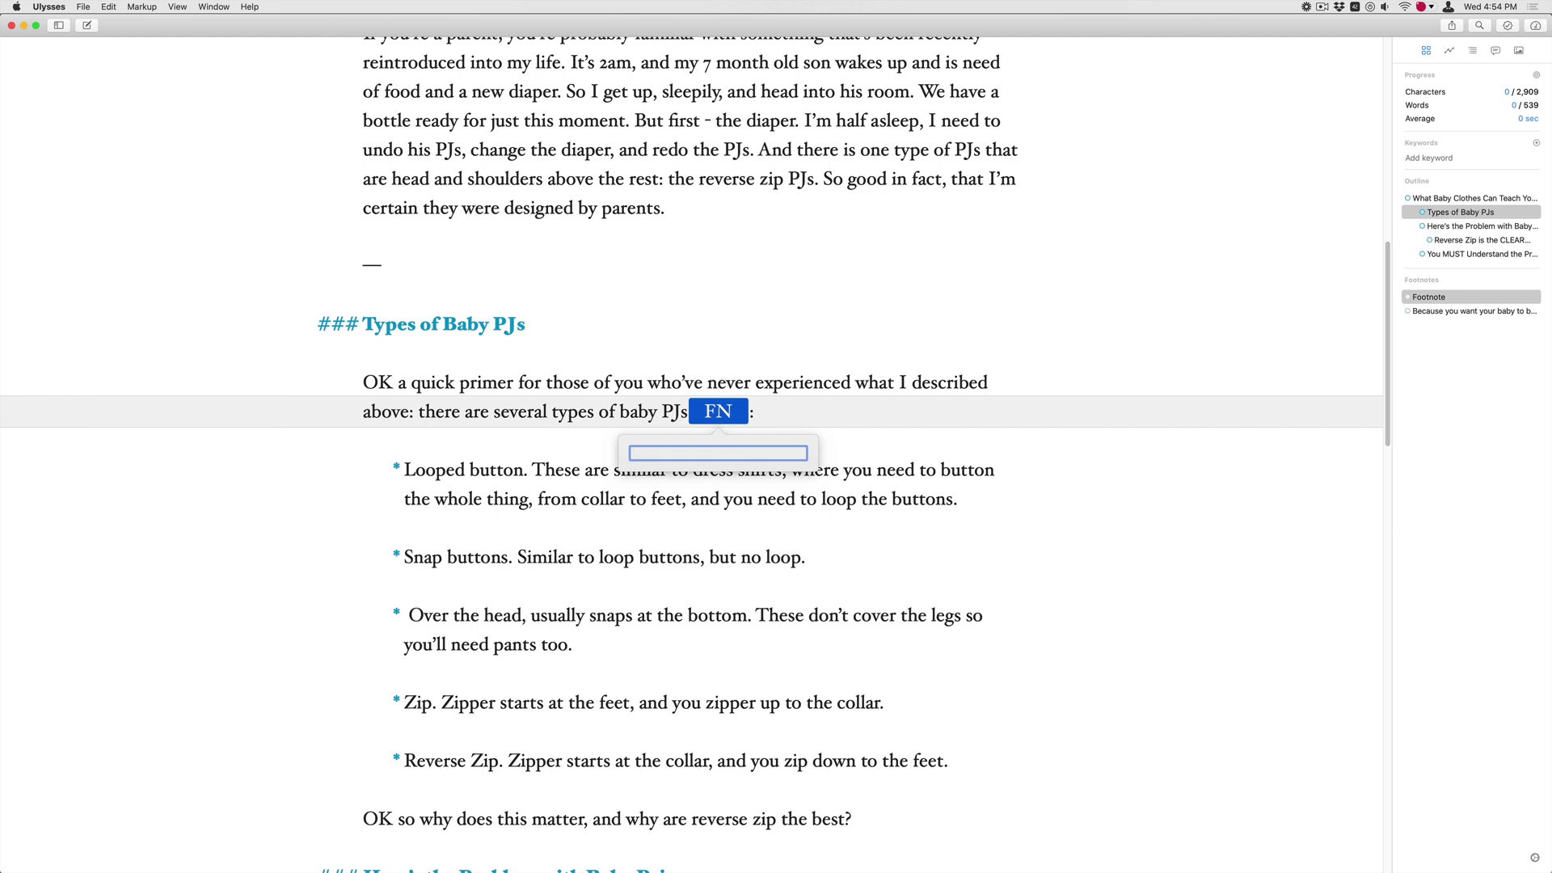
pyautogui.write('This is not comprehensive, and the names might not be right.')
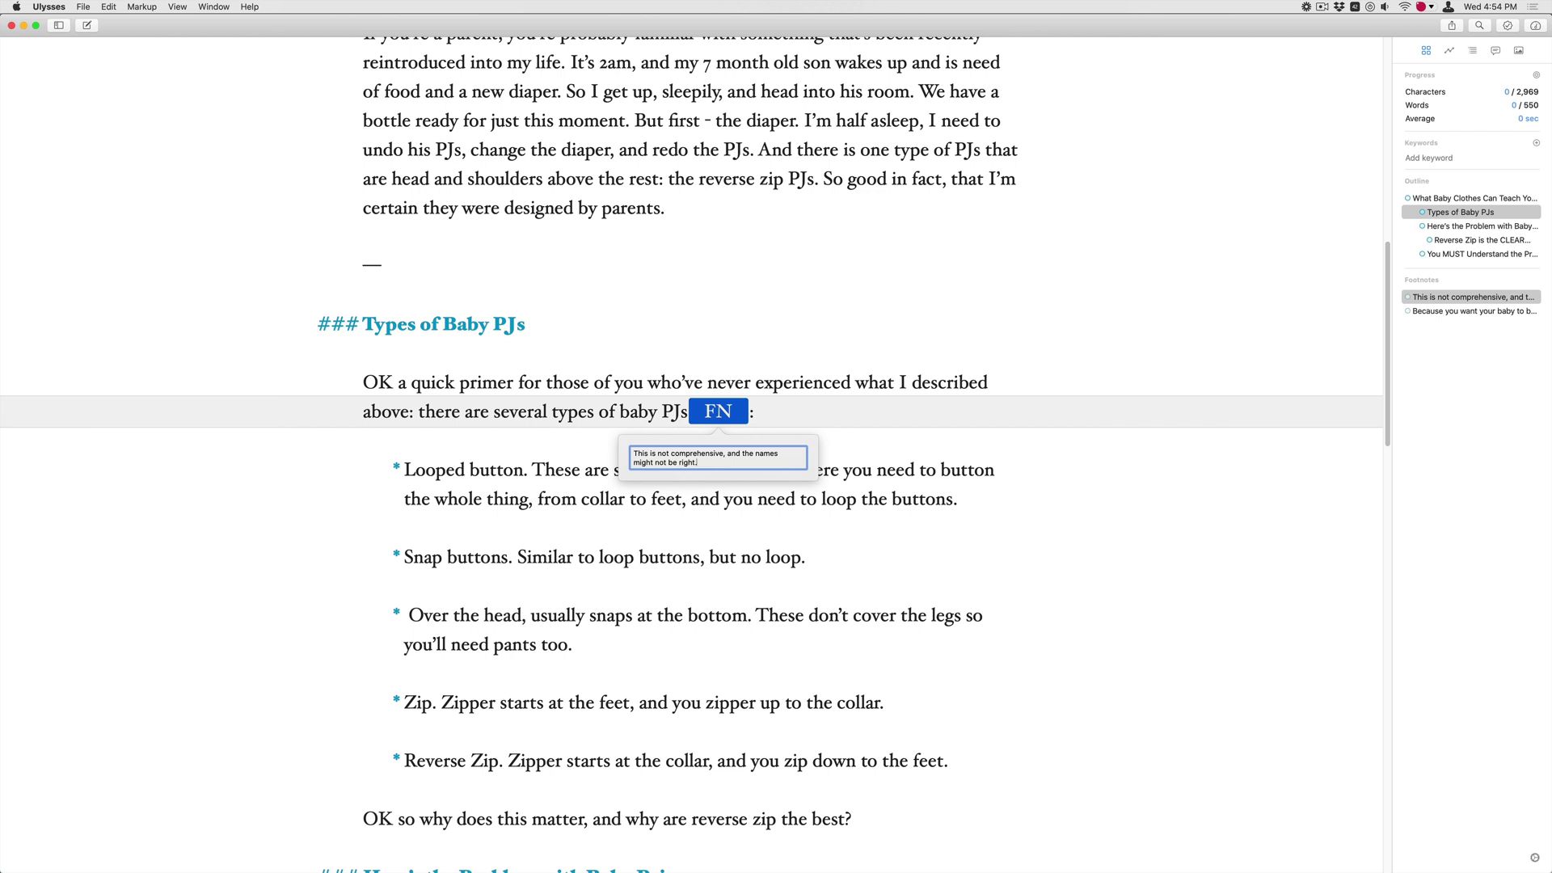
pyautogui.press('Escape')
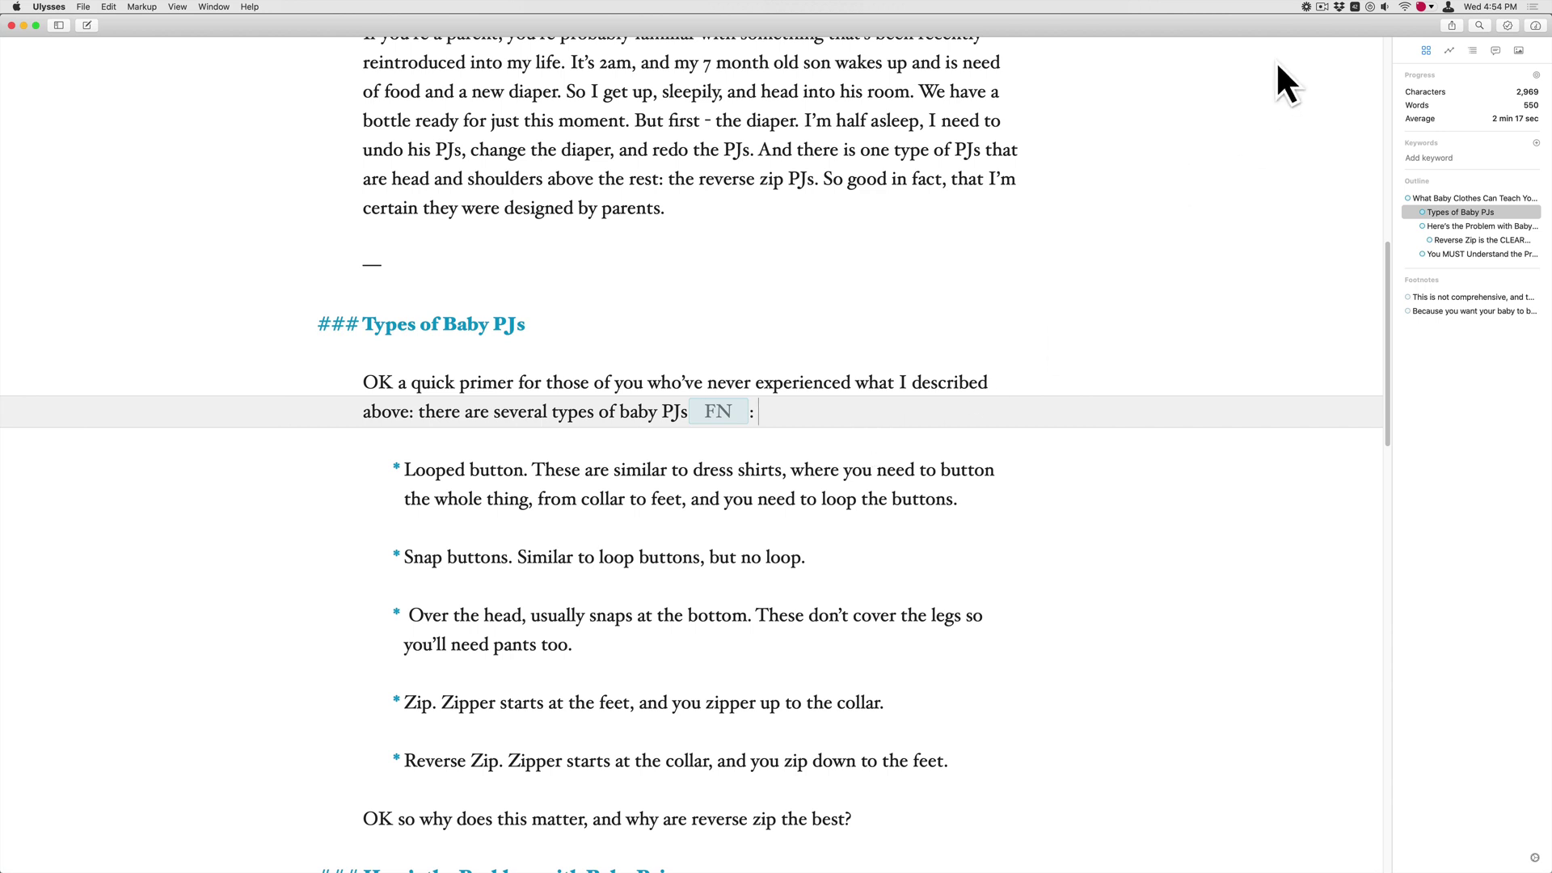
# - Preview the baby-clothes article in the WordPress publishing format and scroll through it
pyautogui.click(1458, 32)
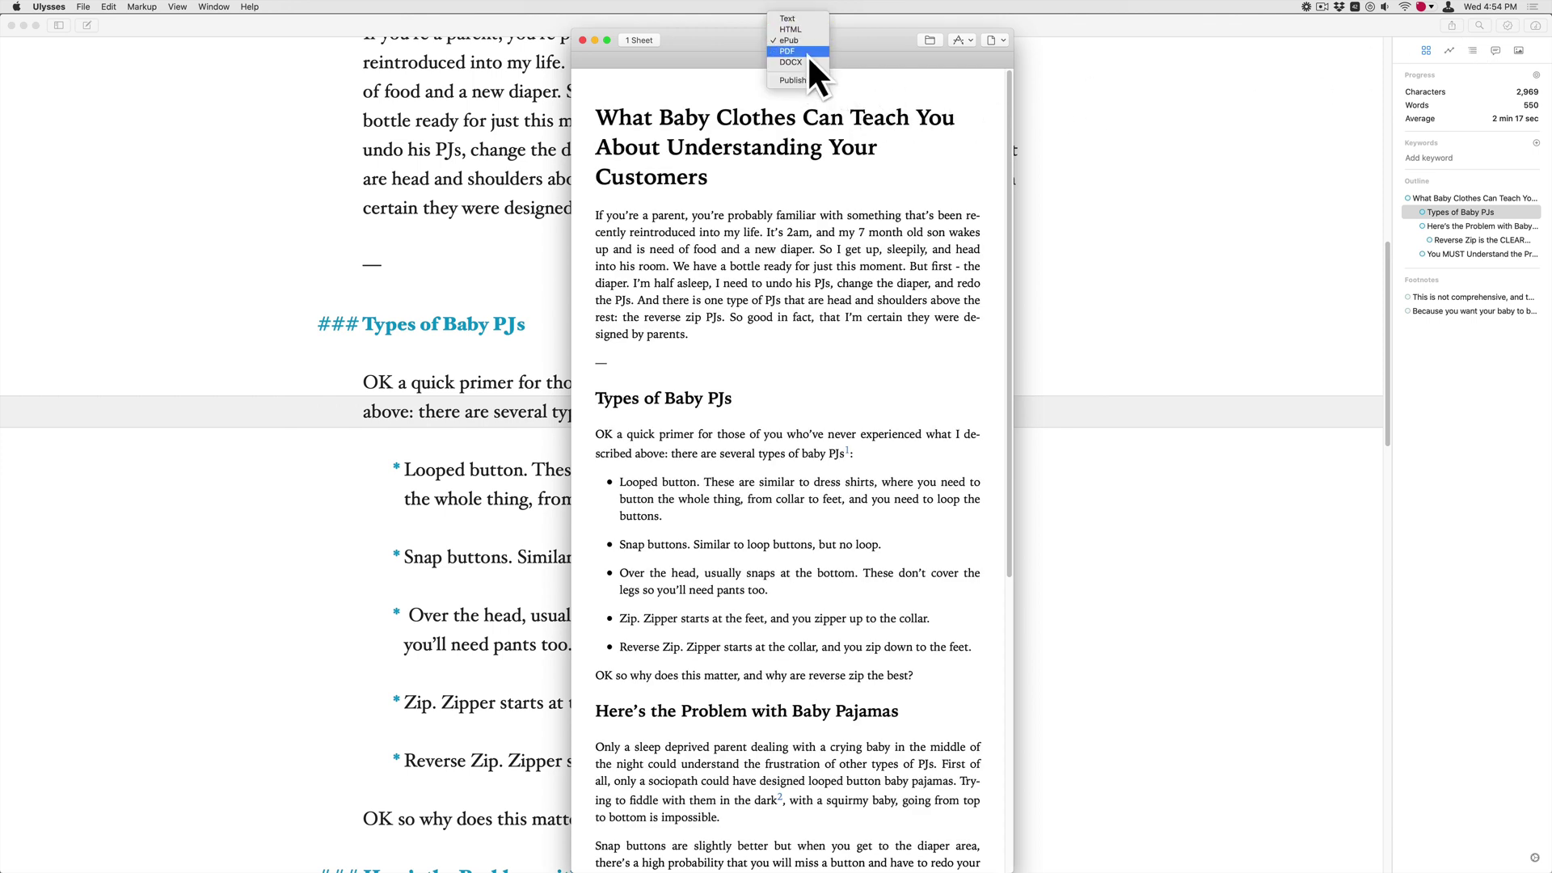
pyautogui.click(810, 80)
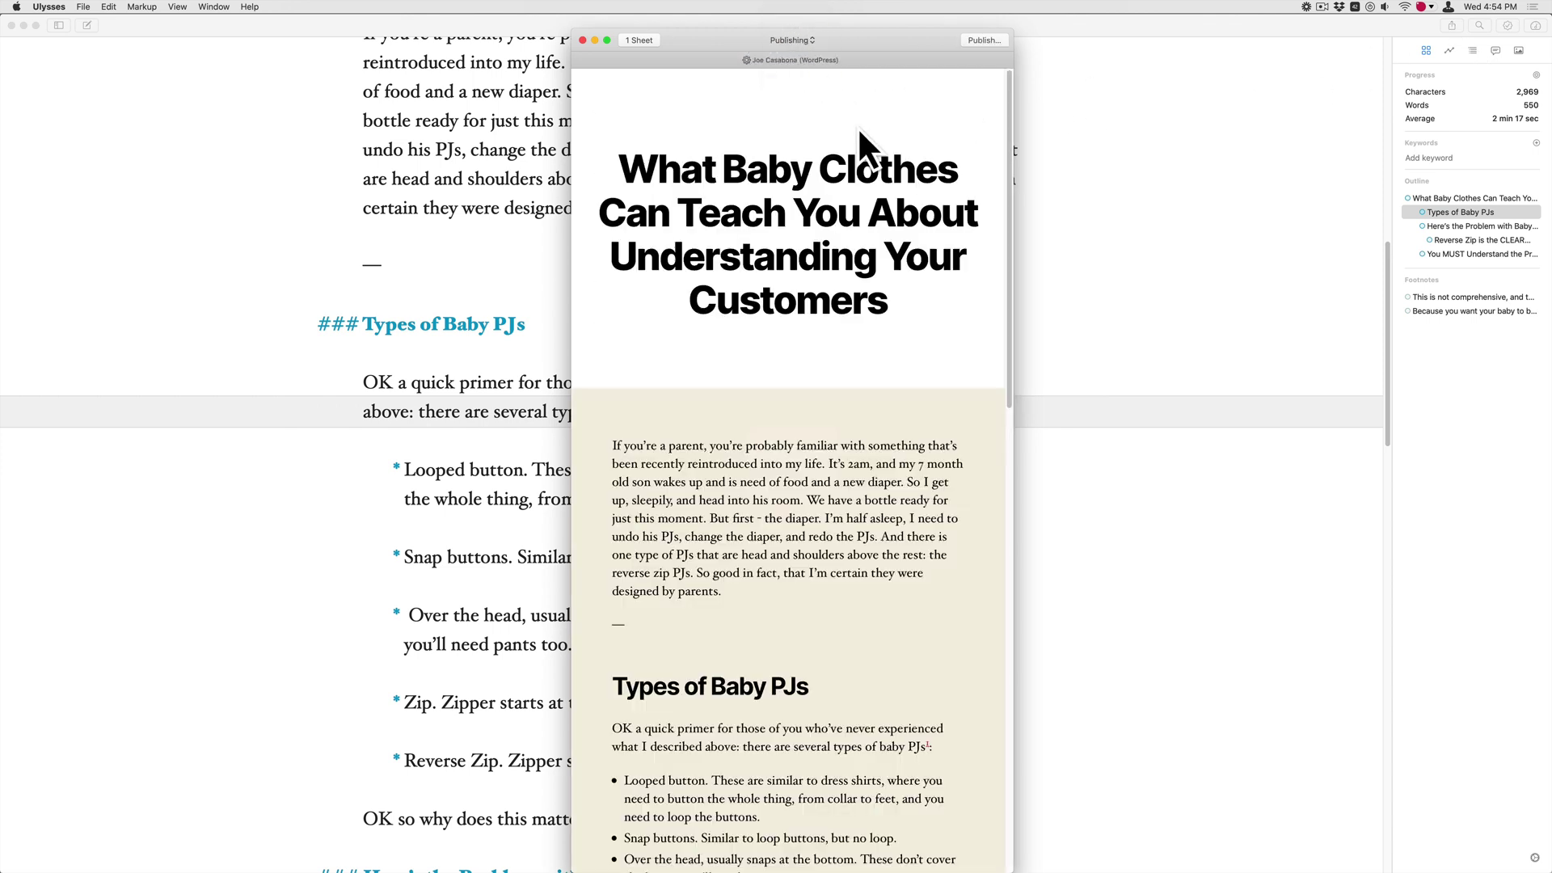
pyautogui.scroll(-5, 763, 552)
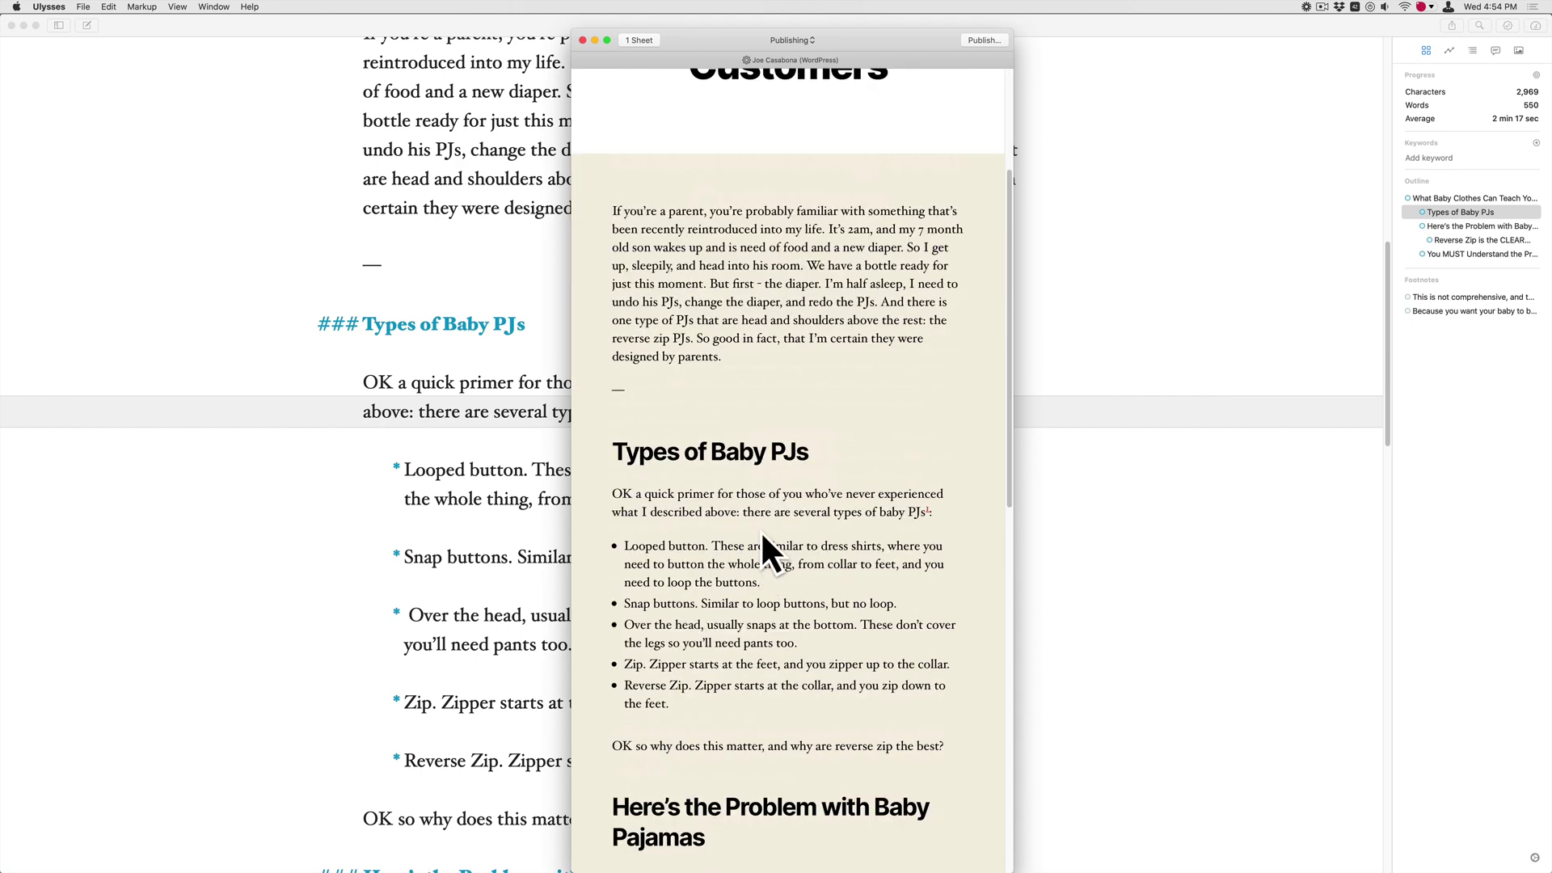
pyautogui.scroll(3, 760, 530)
pyautogui.scroll(-5, 761, 530)
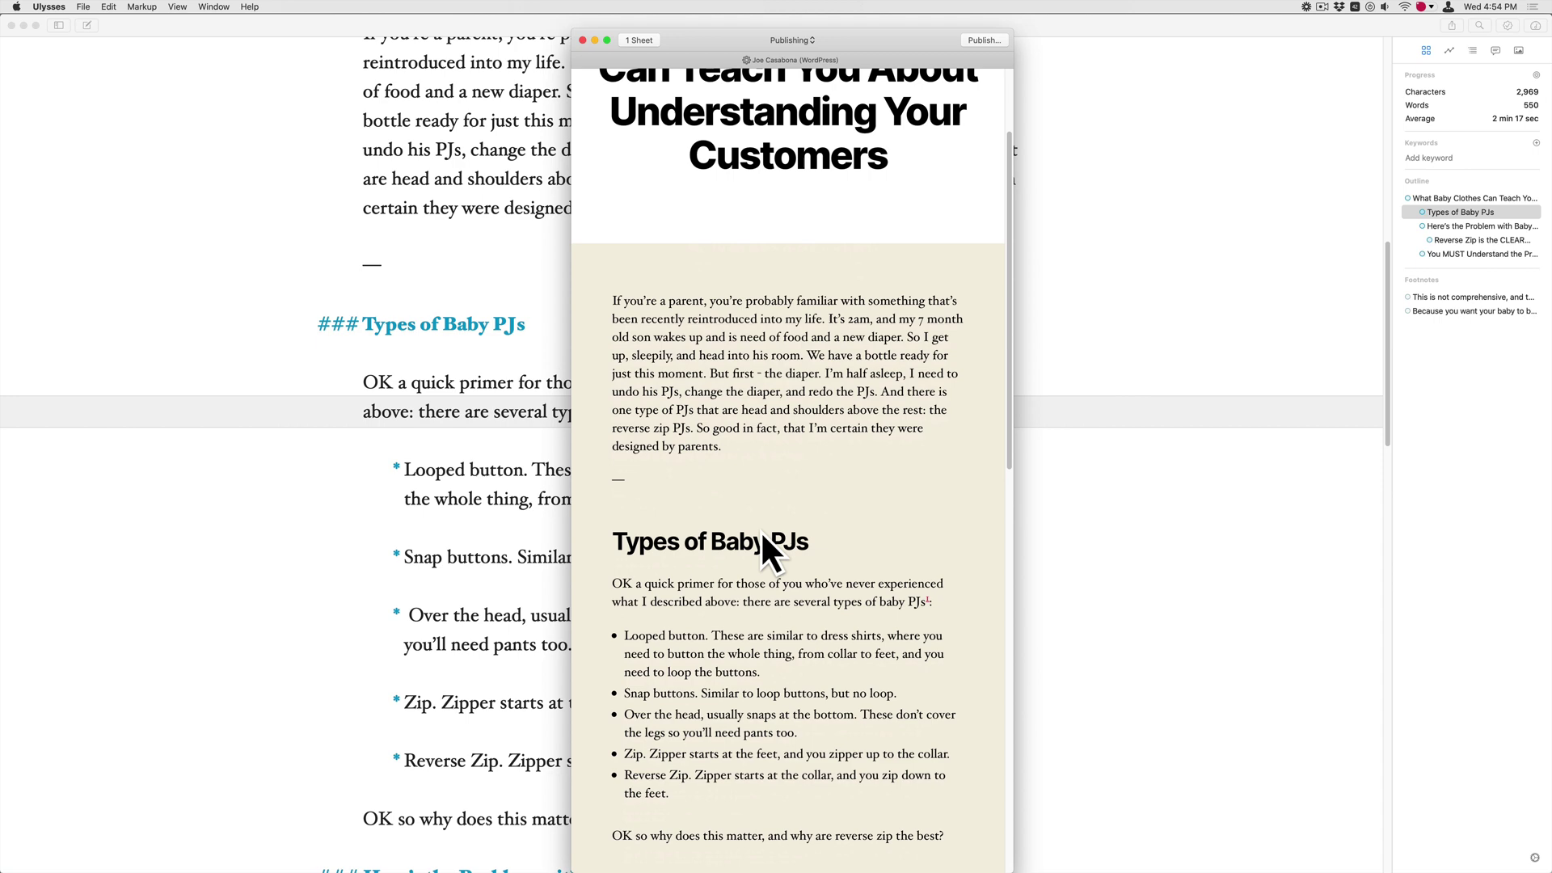
pyautogui.scroll(1, 831, 469)
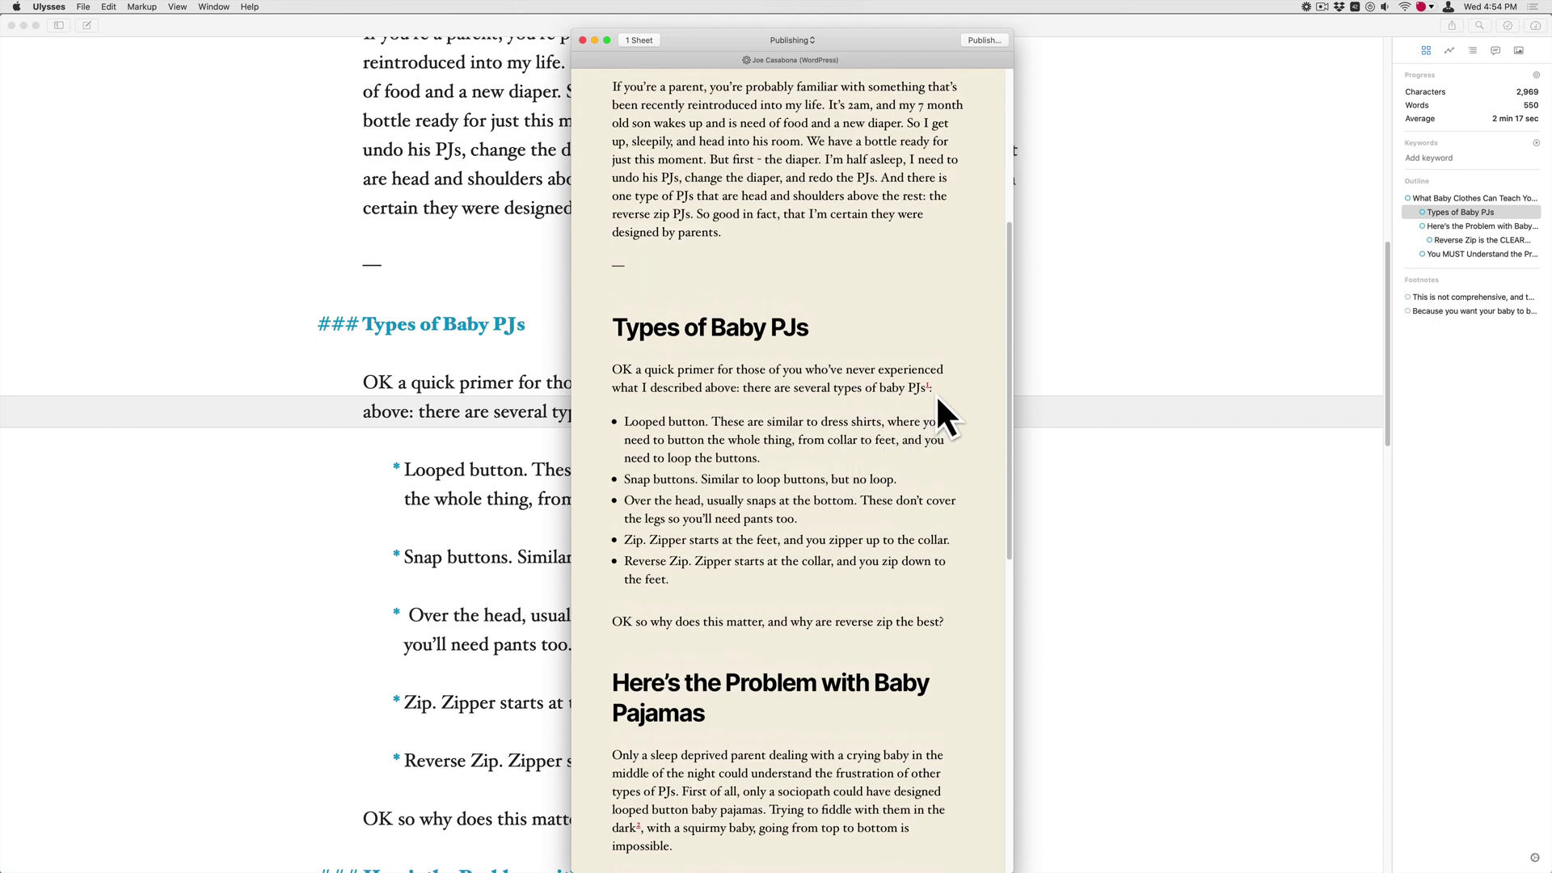
pyautogui.scroll(-15, 937, 398)
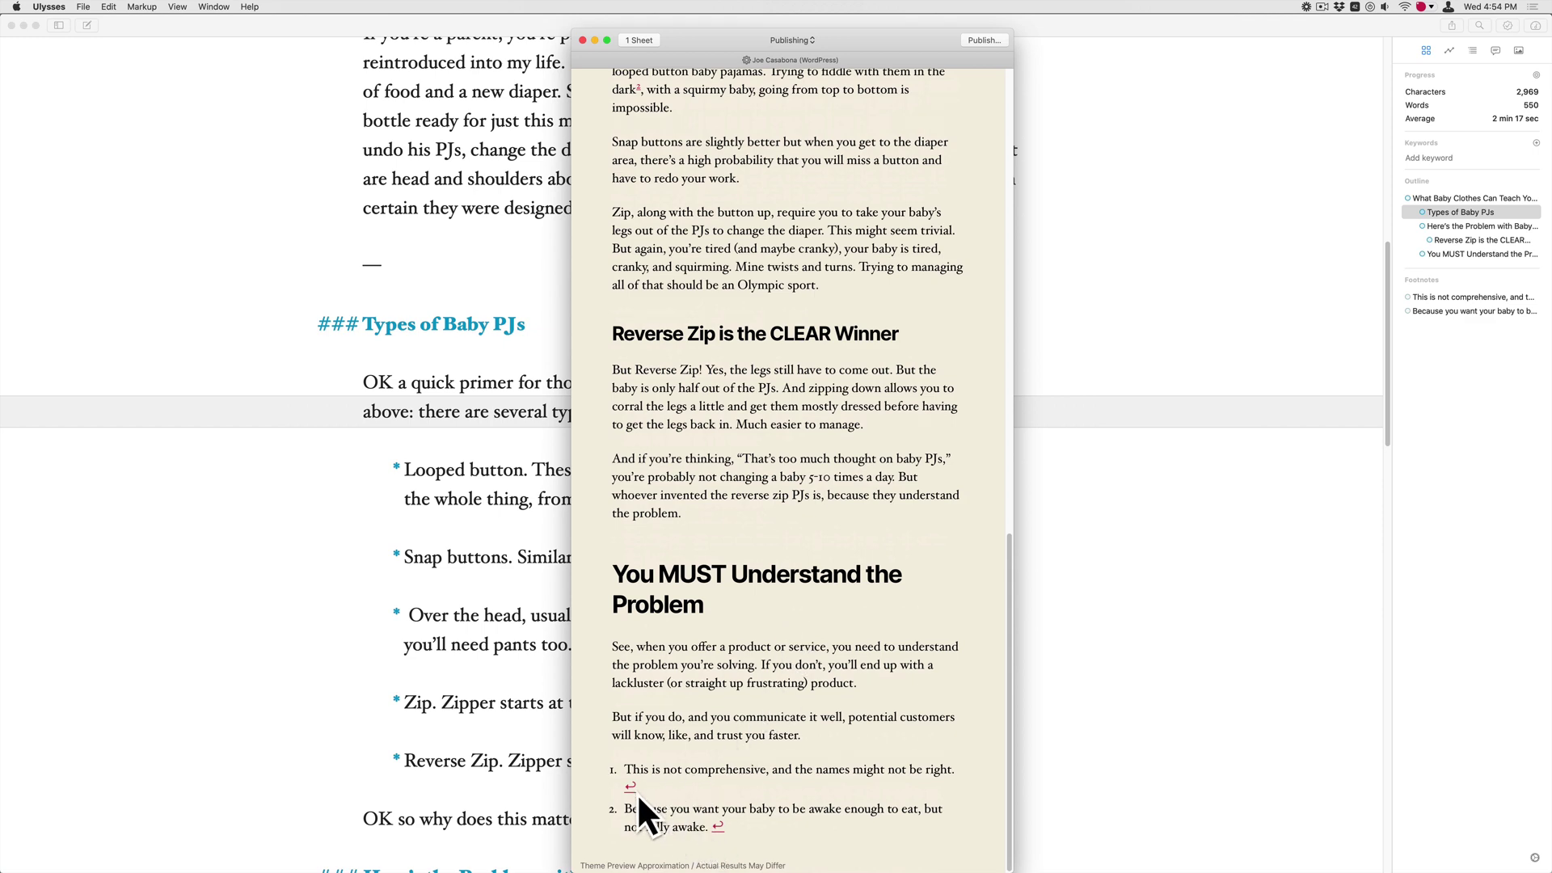
pyautogui.scroll(8, 739, 513)
pyautogui.scroll(-2, 738, 528)
pyautogui.scroll(-5, 739, 530)
# - Test that footnote marker 2 links to its note at the end of the article
pyautogui.click(722, 833)
pyautogui.scroll(6, 697, 509)
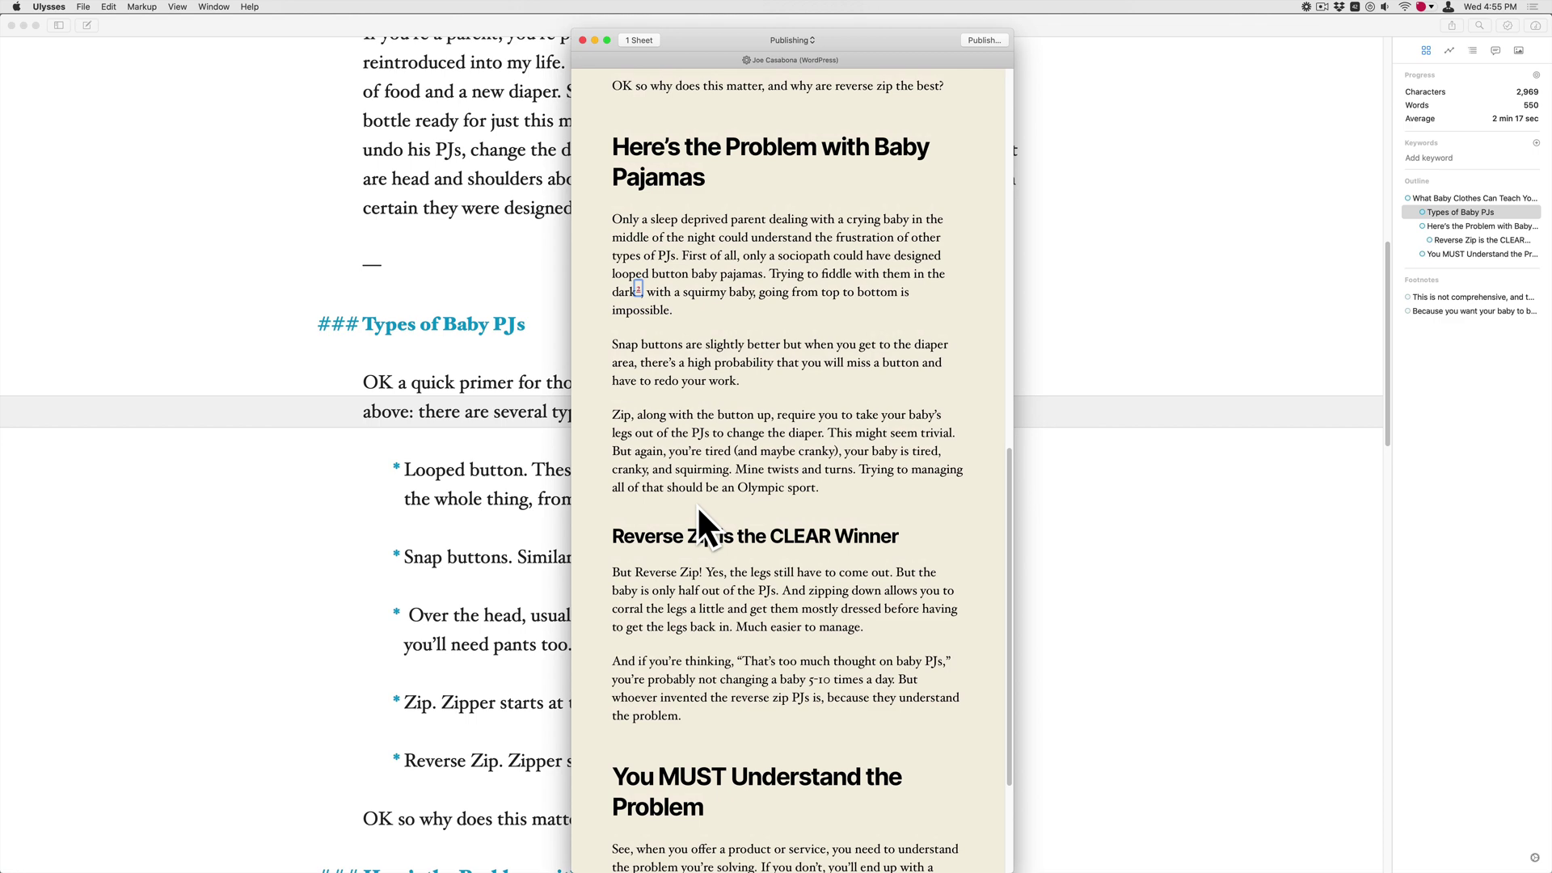
pyautogui.scroll(7, 698, 508)
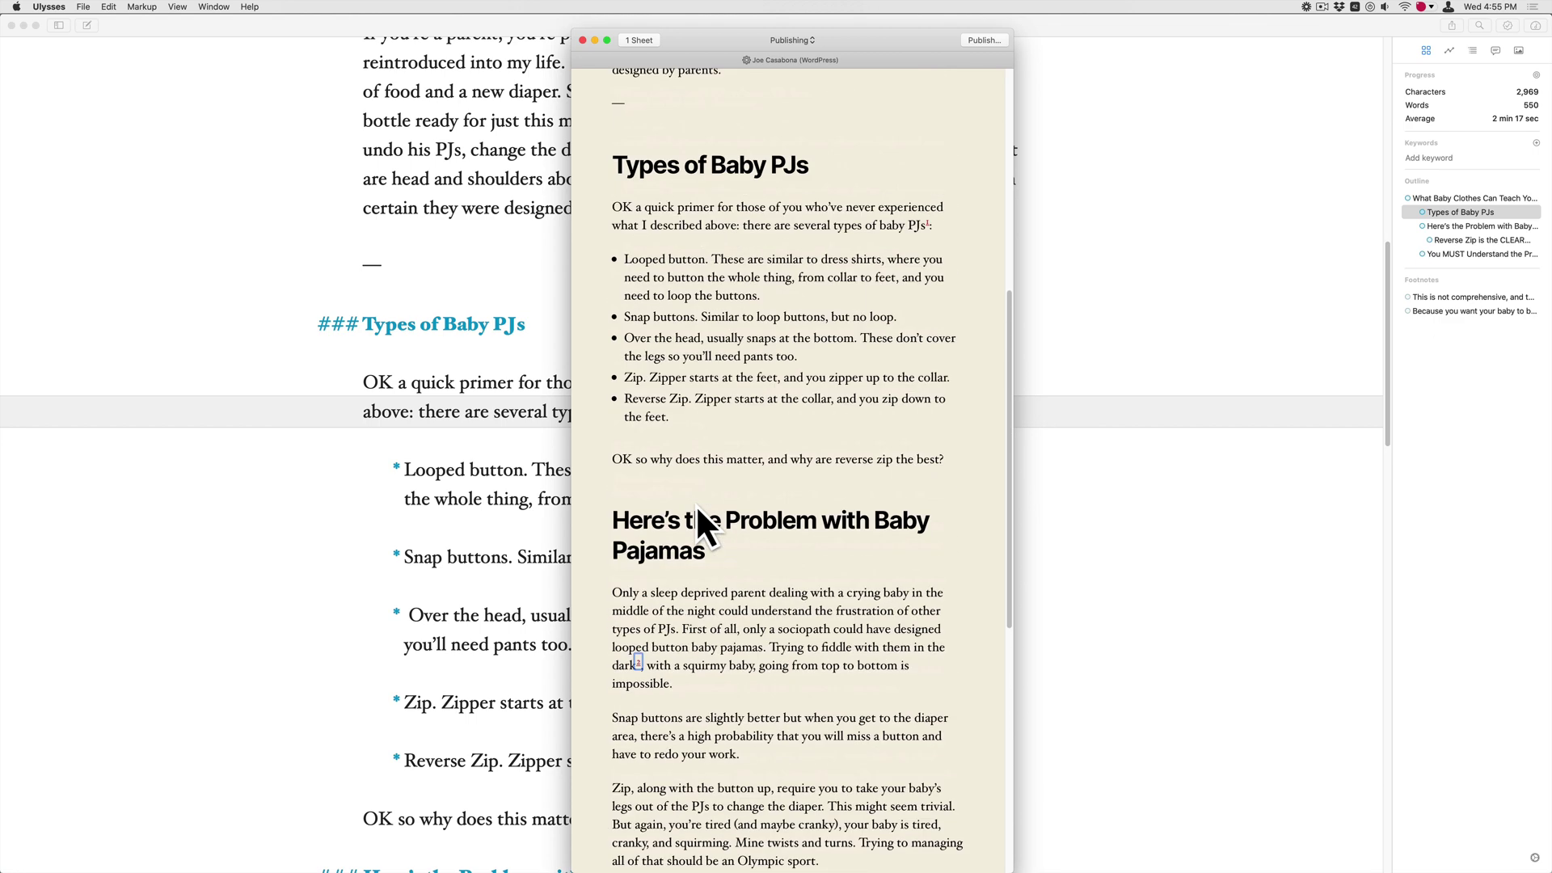
pyautogui.scroll(7, 697, 508)
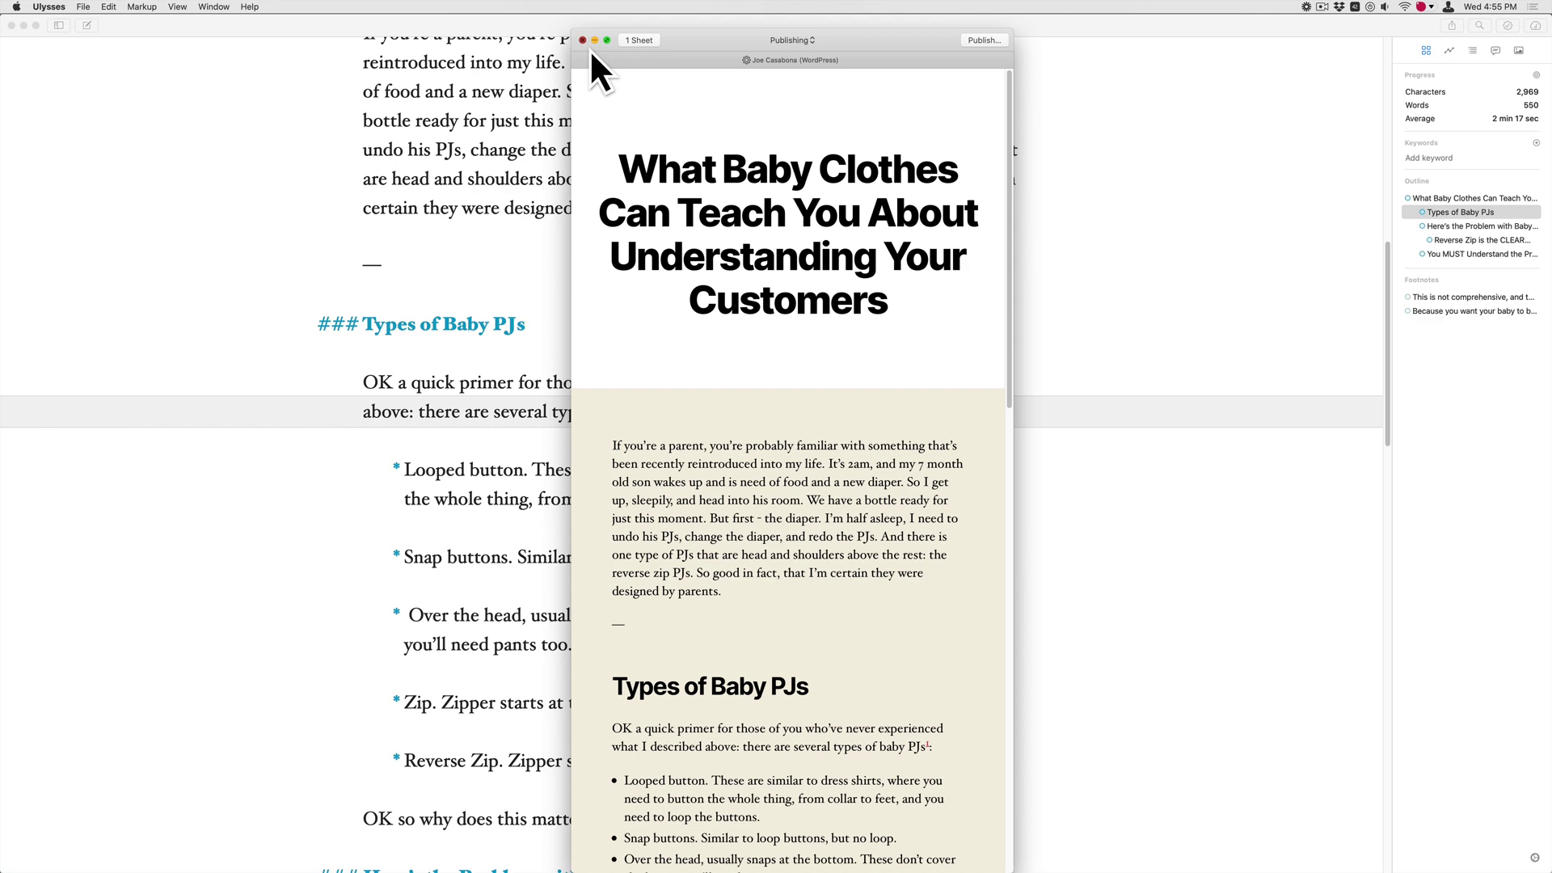
pyautogui.scroll(-15, 736, 341)
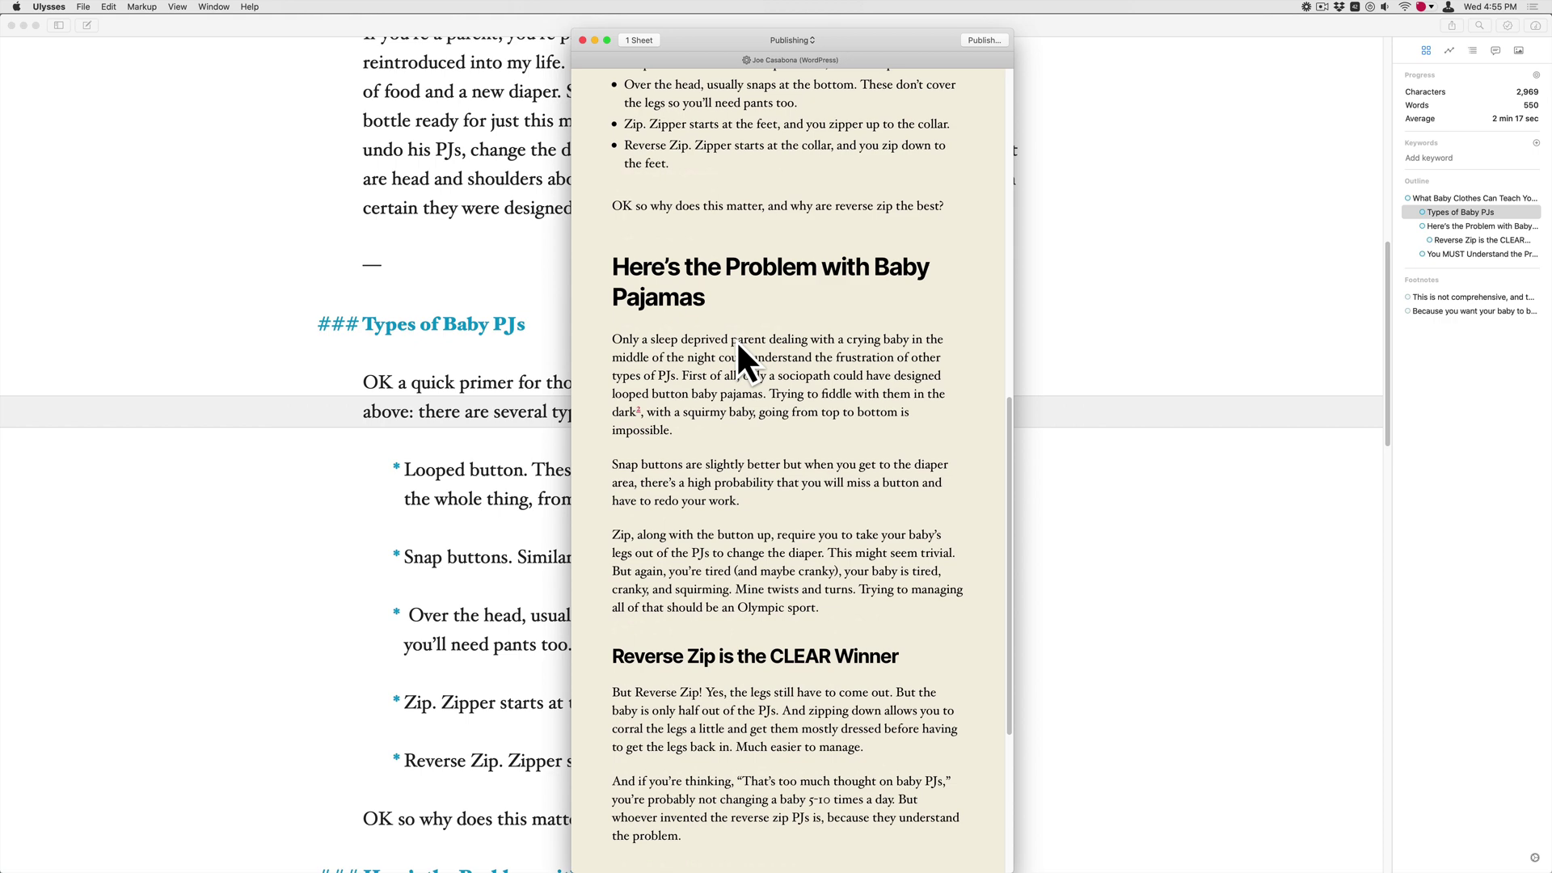
pyautogui.scroll(10, 738, 345)
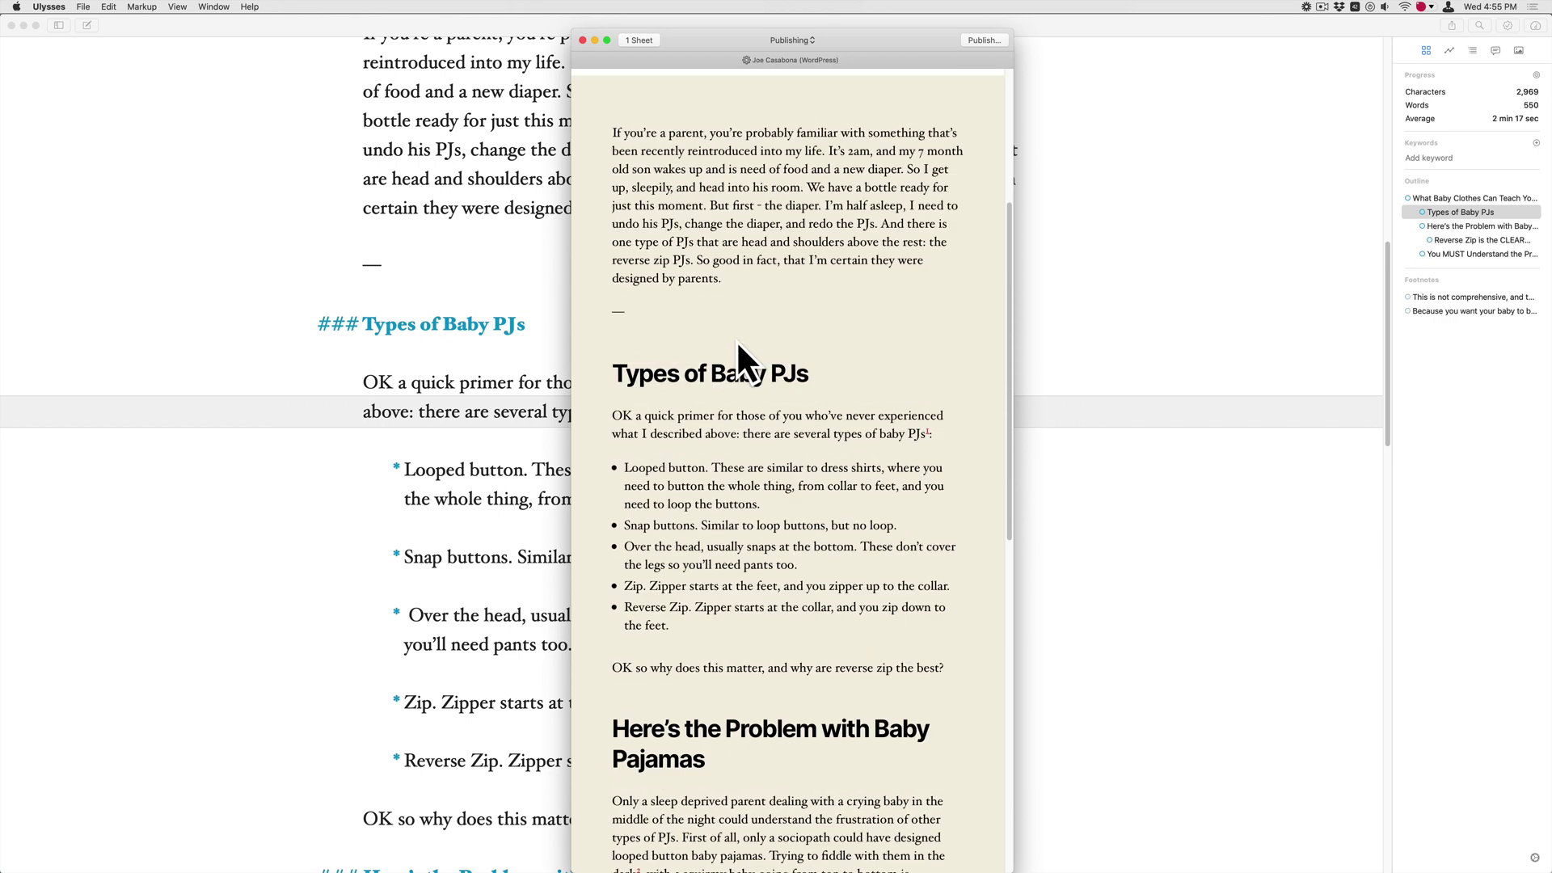
pyautogui.scroll(5, 736, 339)
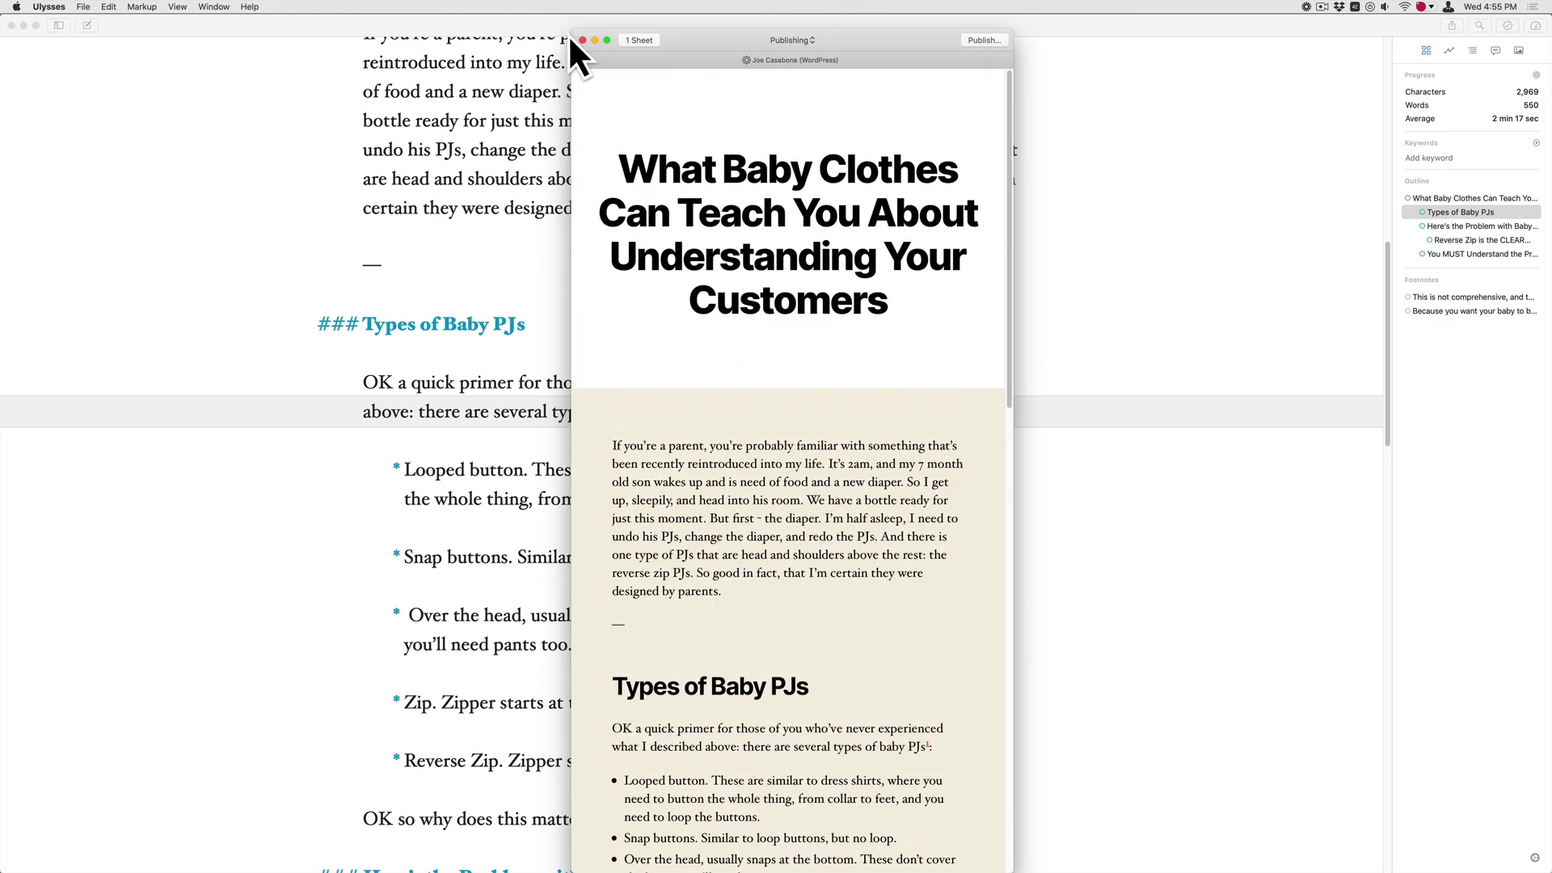
# - Close the Ulysses preview and go to Plugins > Add New in WordPress admin
pyautogui.click(582, 41)
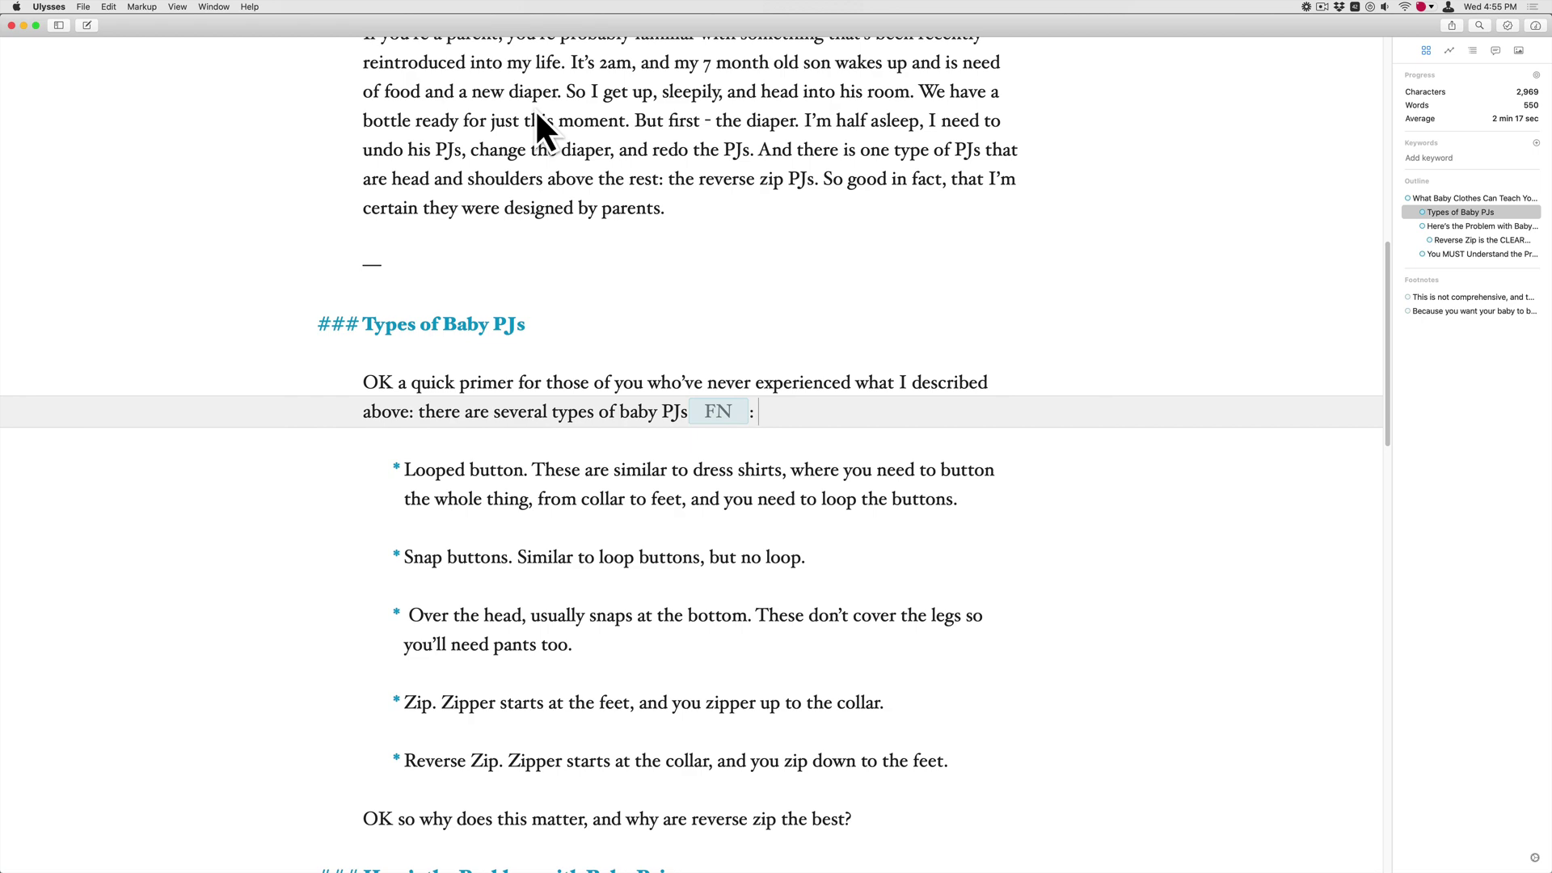
pyautogui.hotkey('ctrl', 'Right')
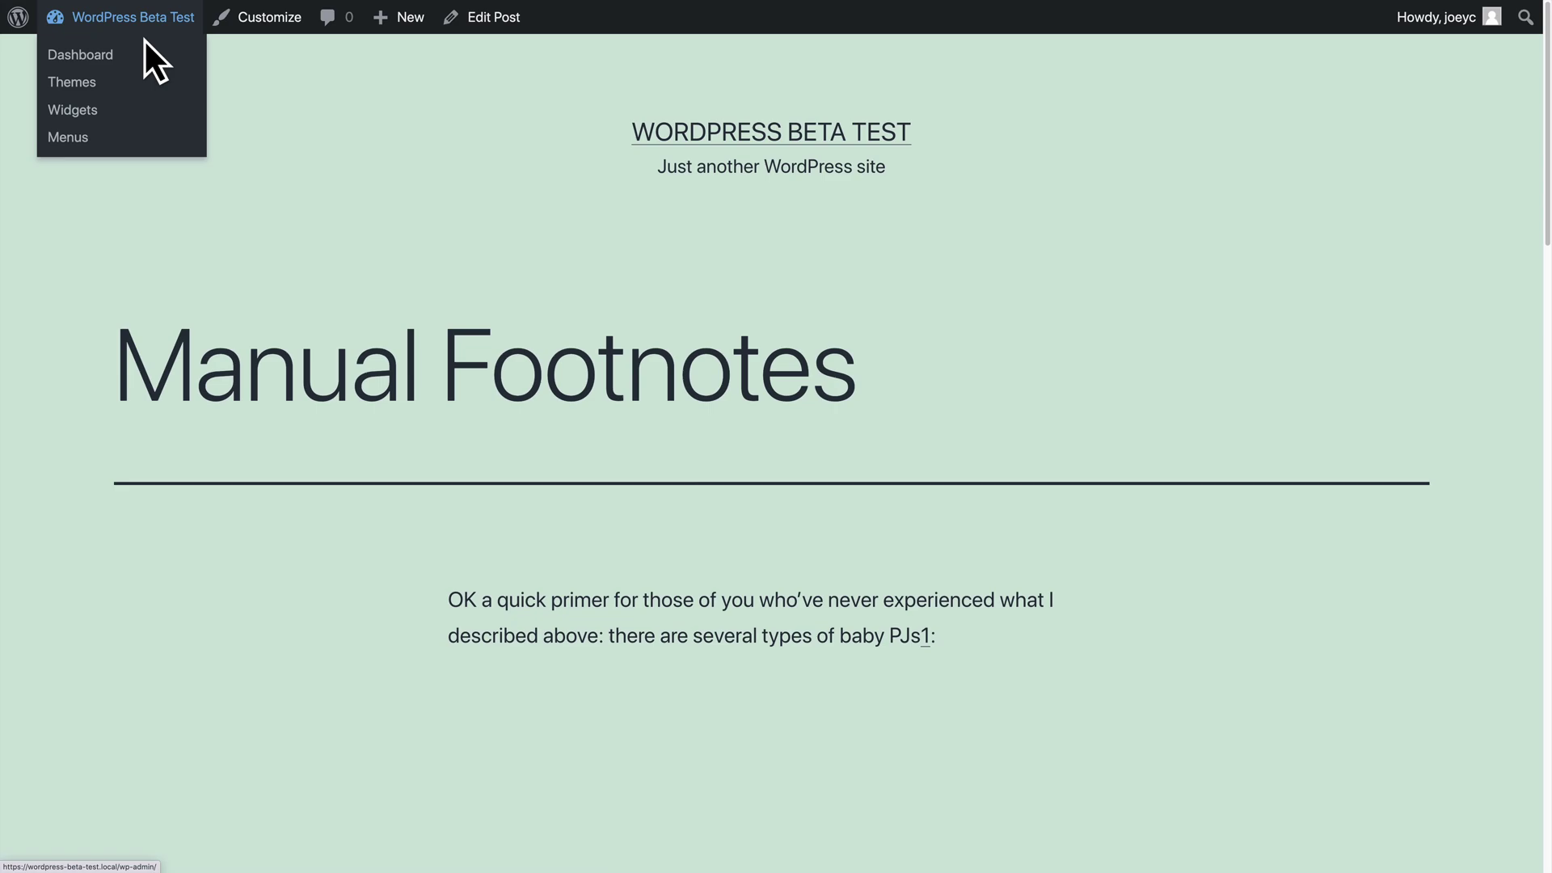
pyautogui.click(145, 57)
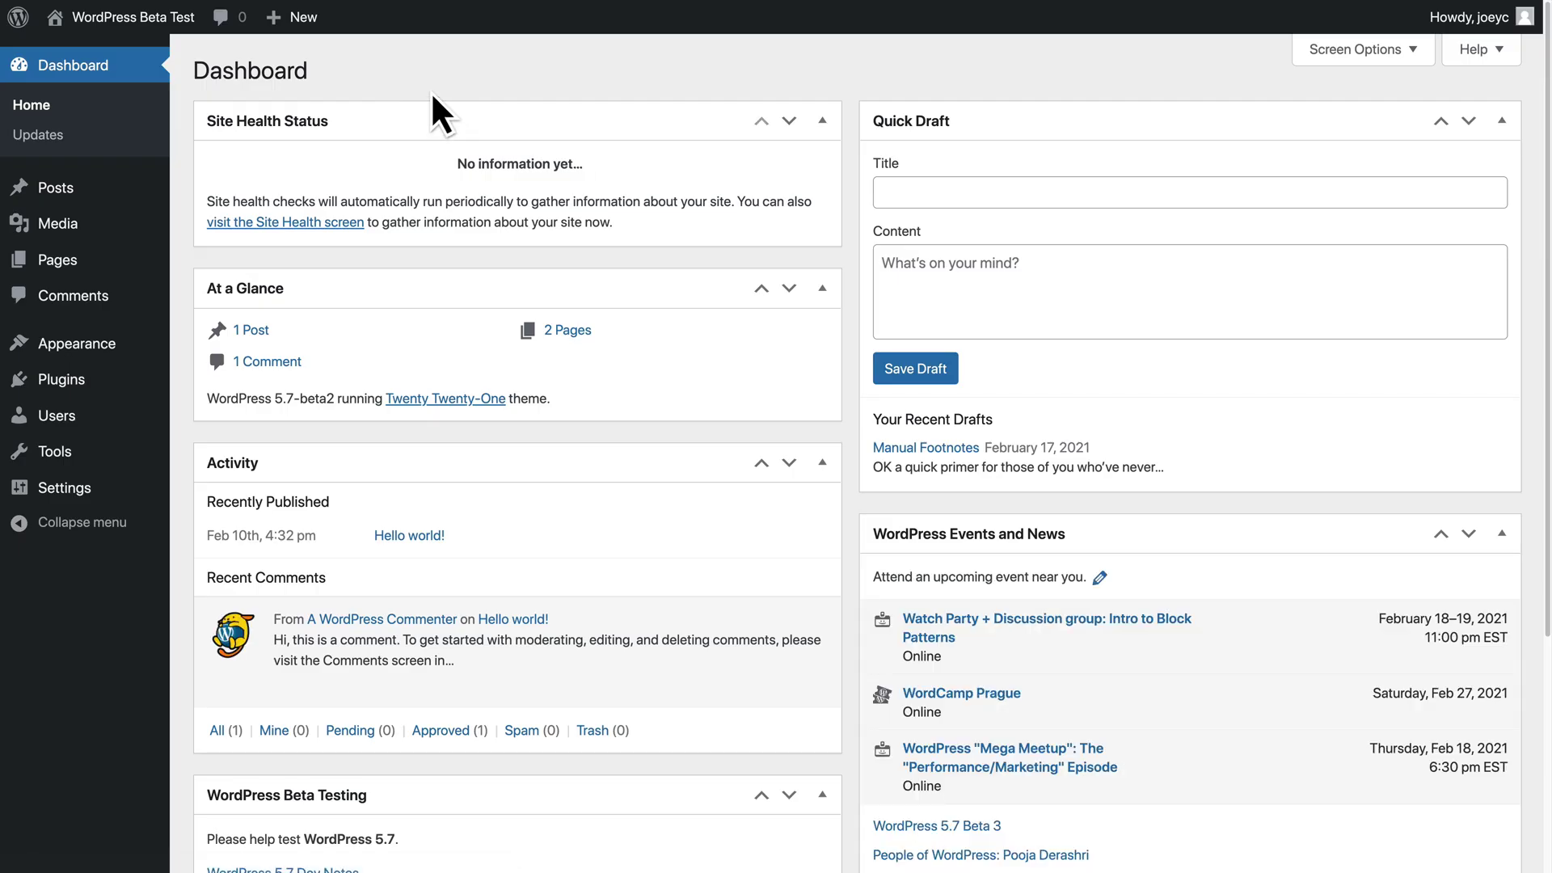
pyautogui.moveTo(93, 391)
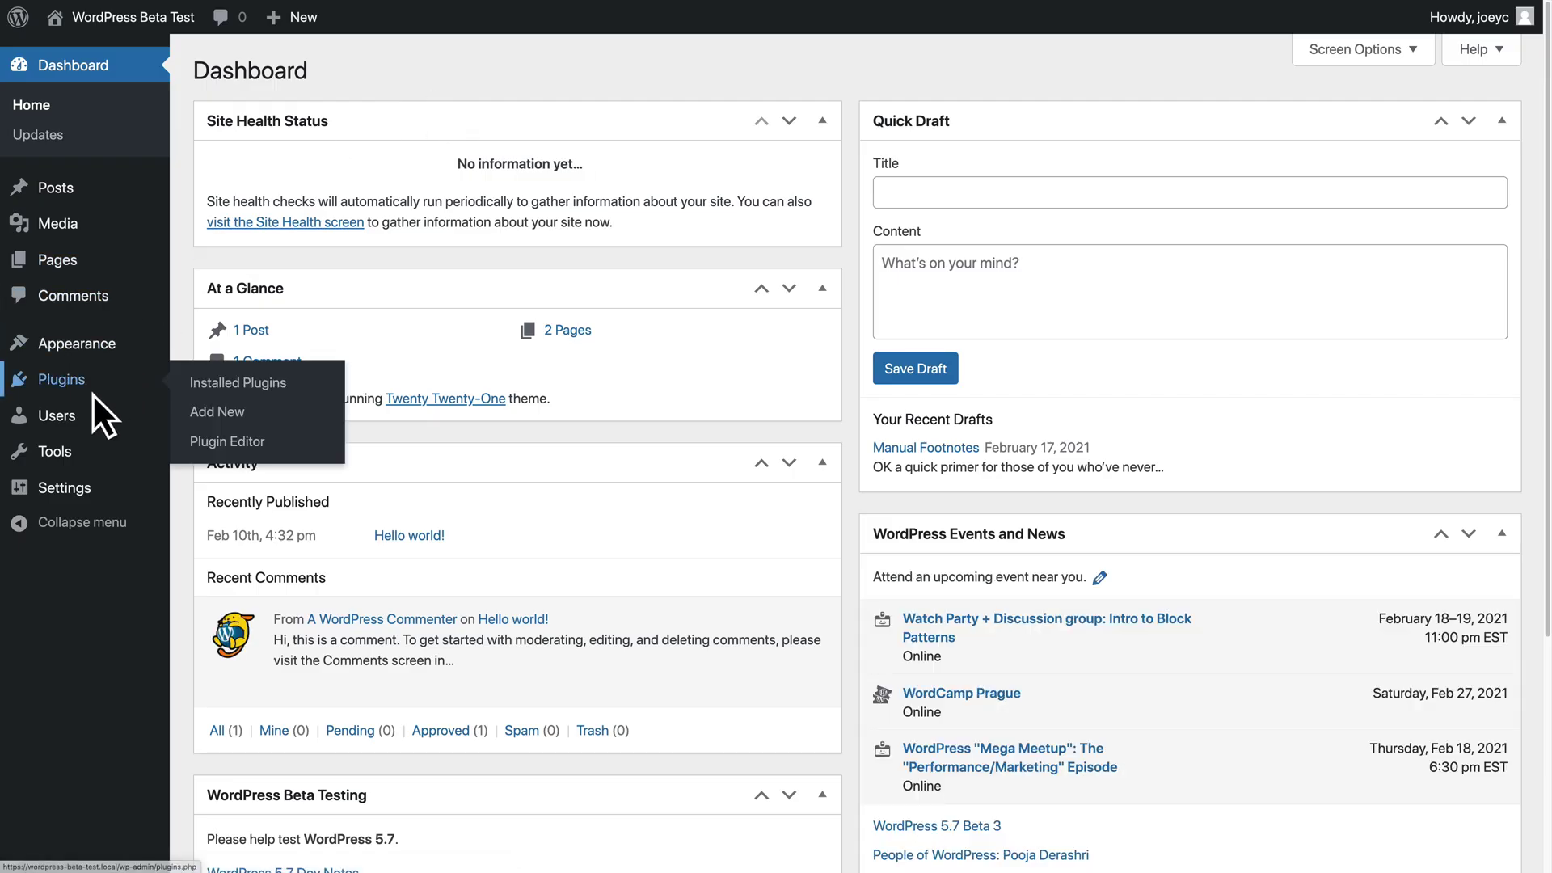
pyautogui.click(224, 422)
# - Search for 'Easy Footnotes', then install and activate the plugin
pyautogui.click(1355, 138)
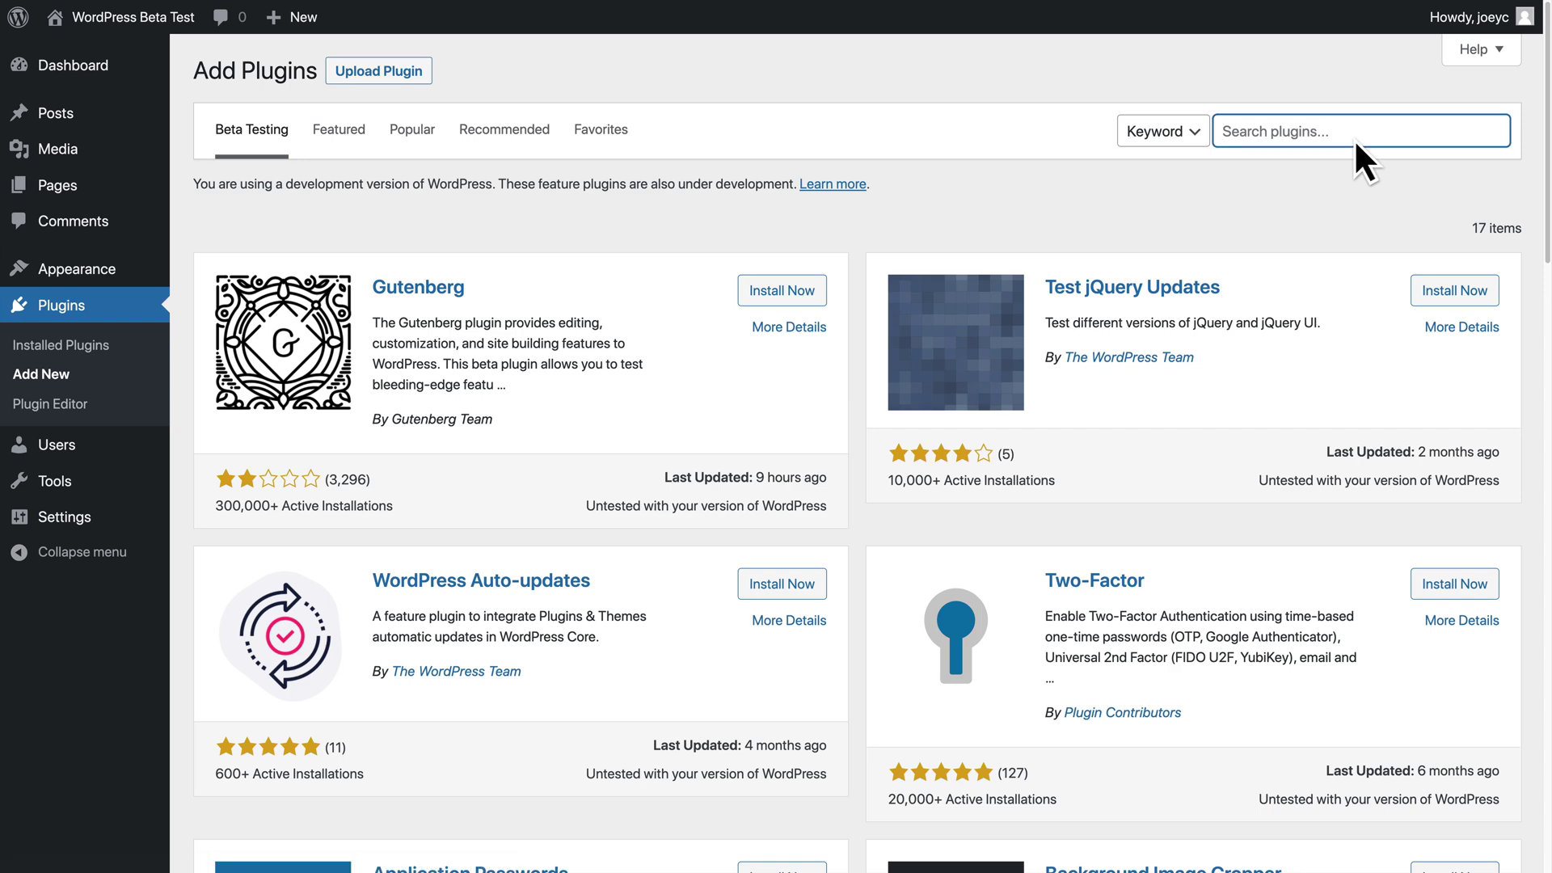
pyautogui.write('Easy Footnotes')
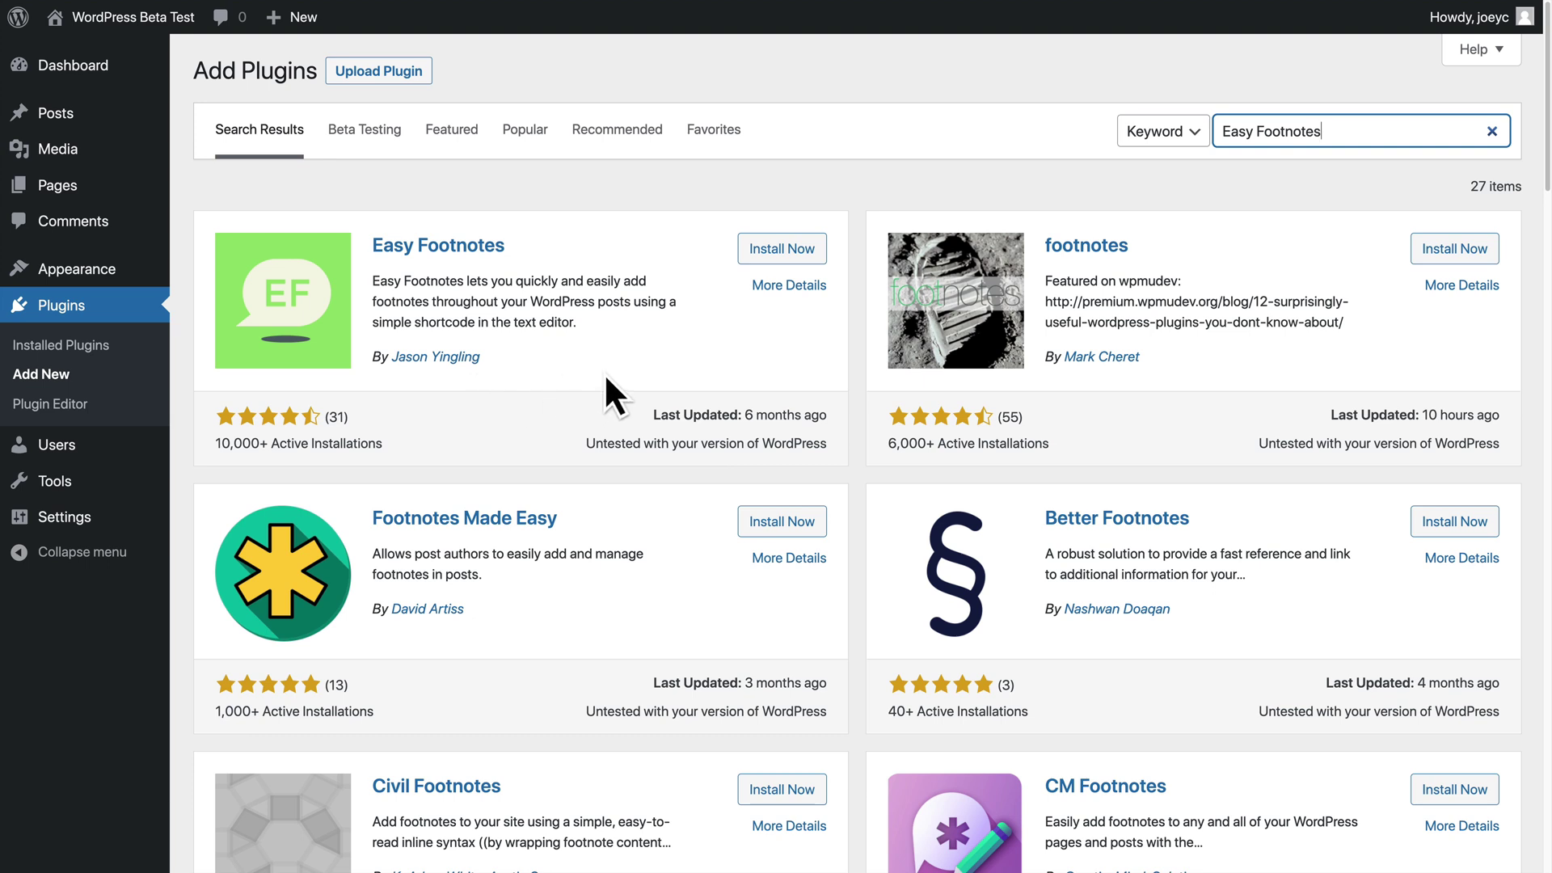
pyautogui.click(797, 253)
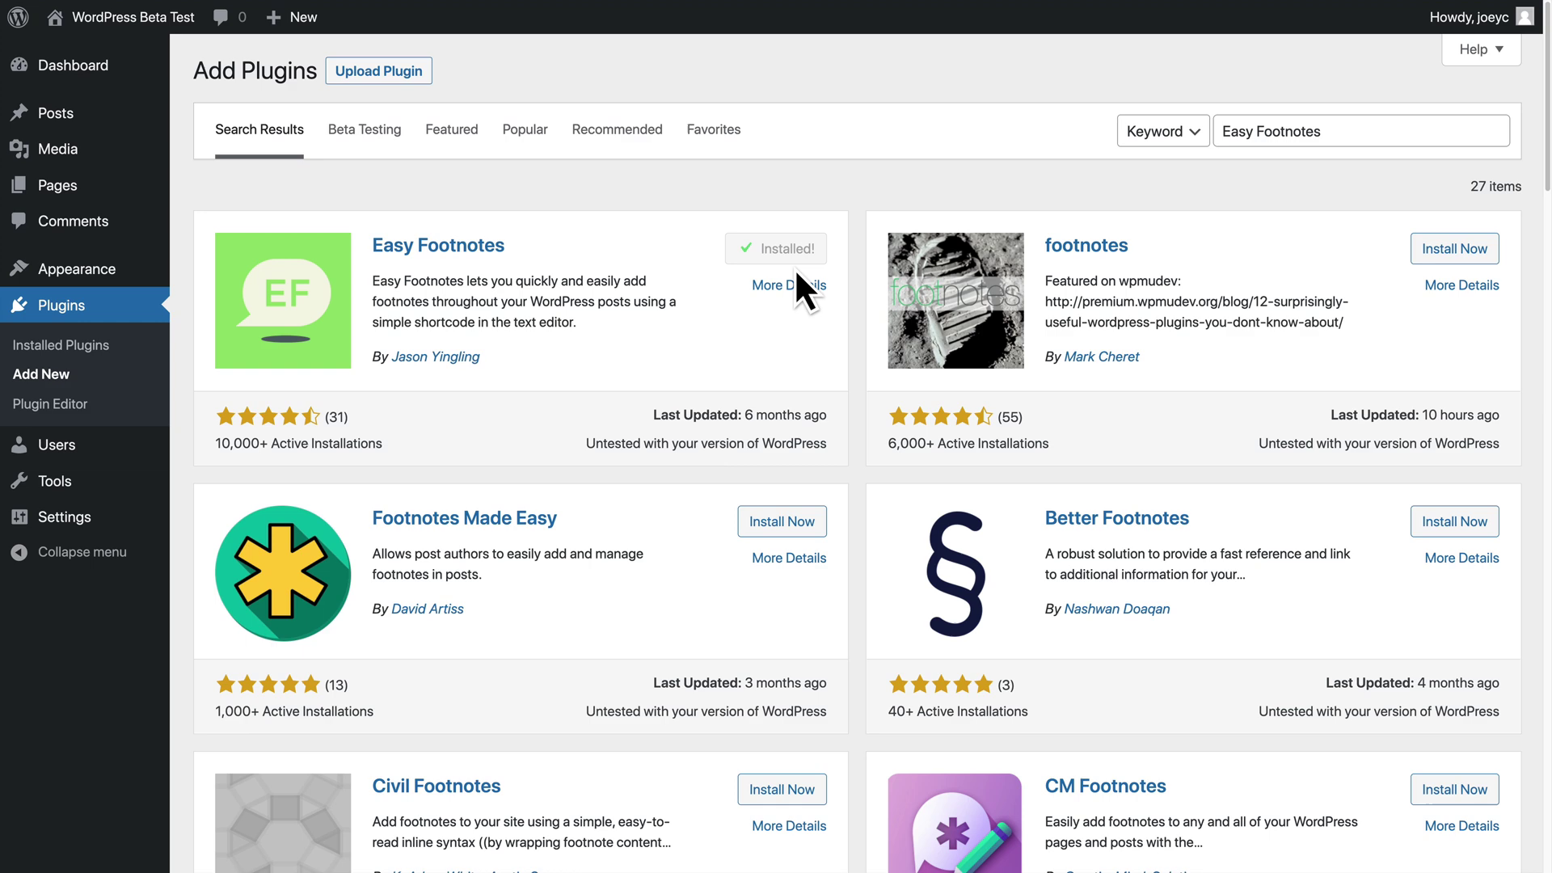
pyautogui.click(795, 263)
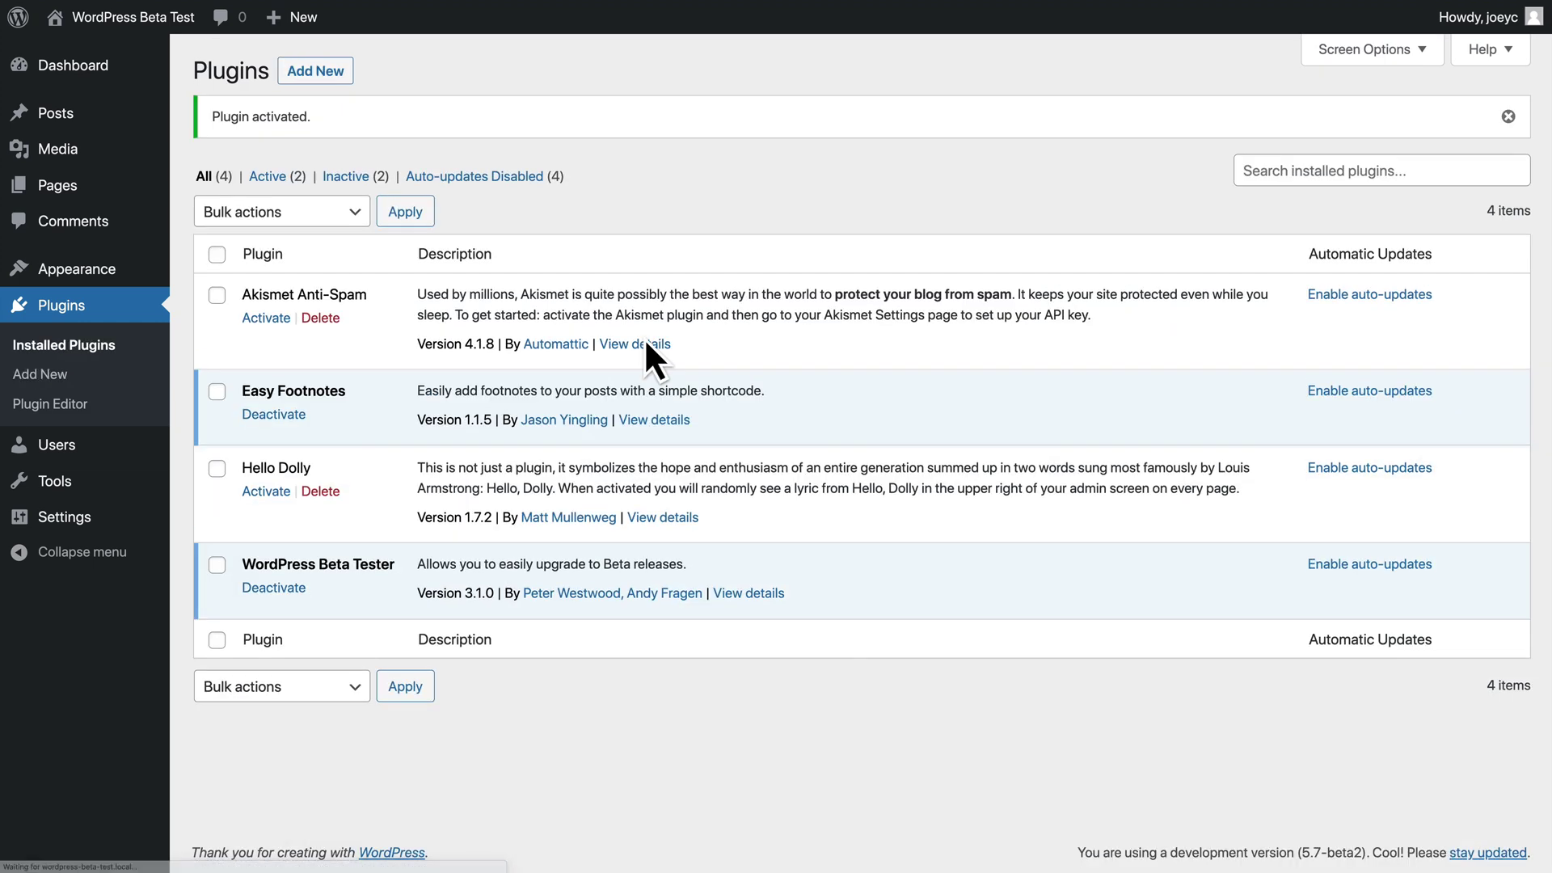
pyautogui.moveTo(61, 511)
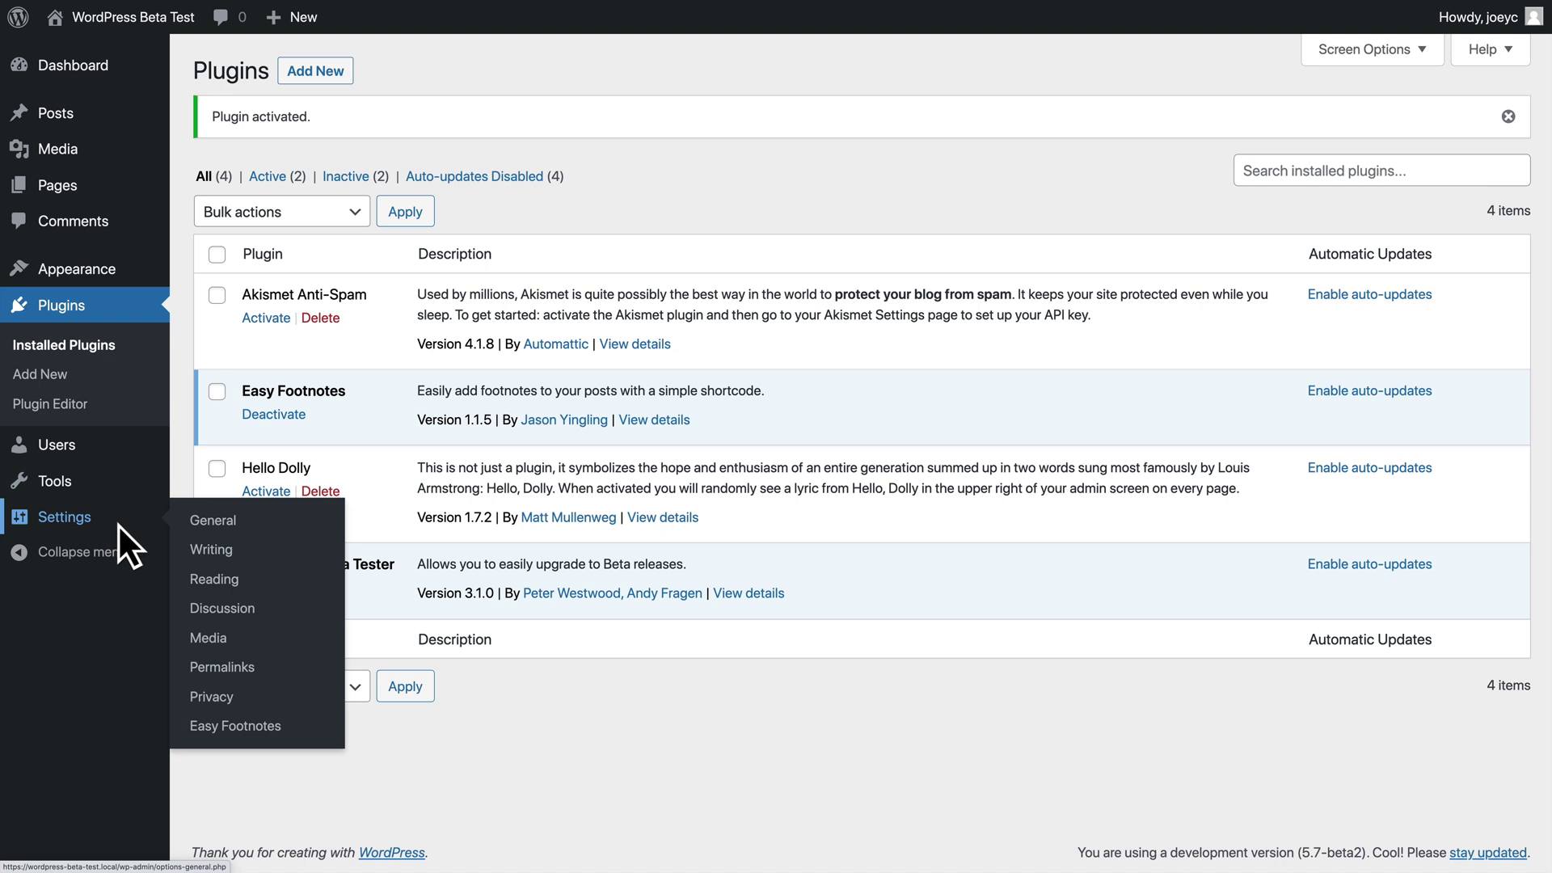
# - Keep the label 'Footnotes', enable Insert Easy Footnotes Label, and save the options
pyautogui.click(286, 731)
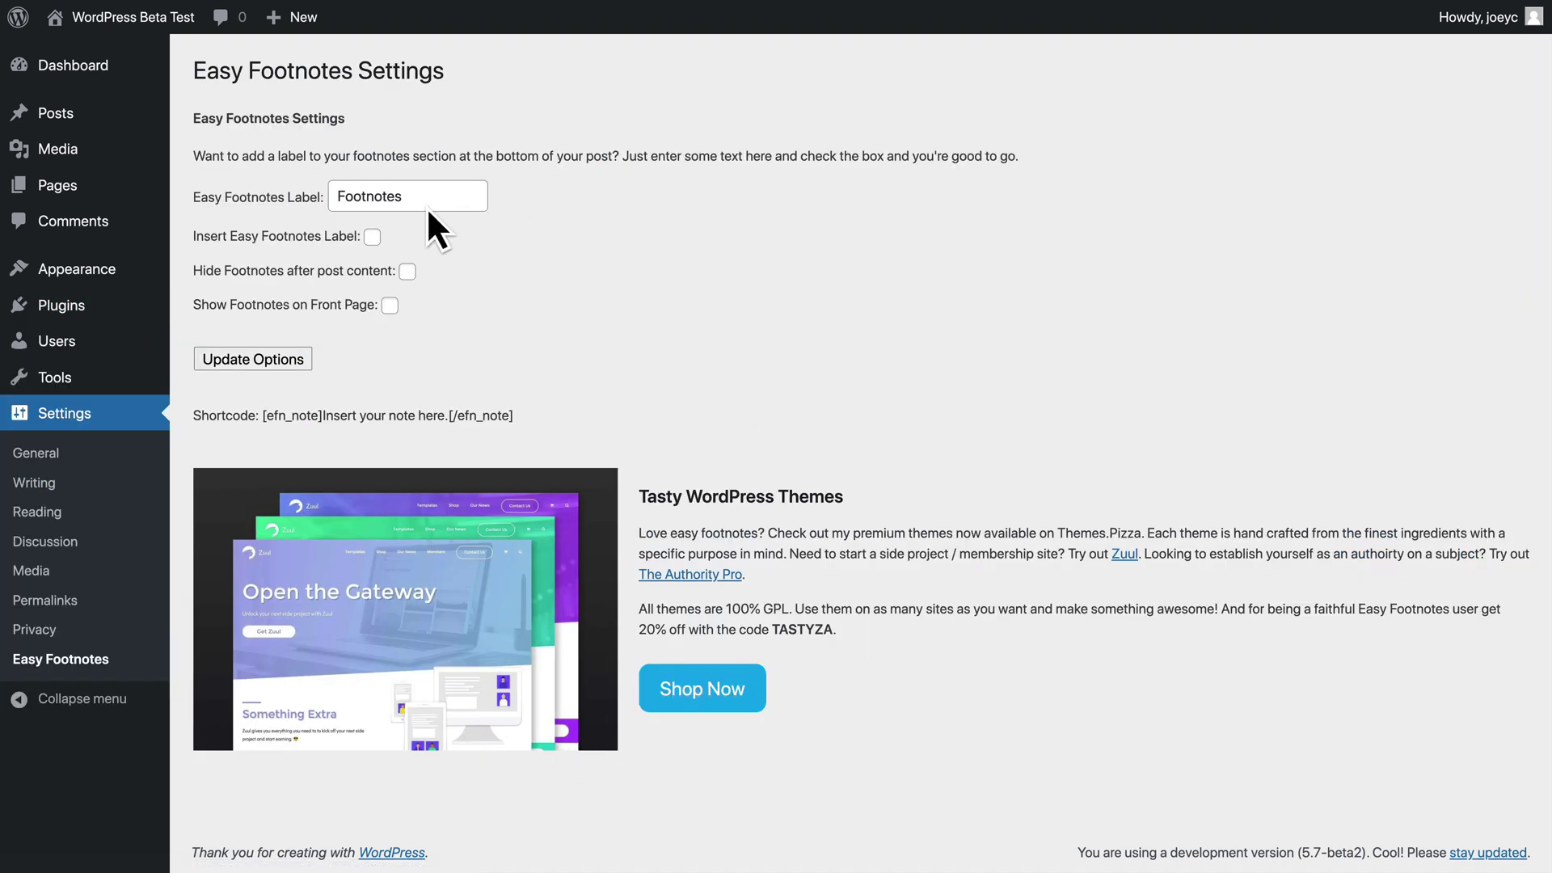
pyautogui.moveTo(426, 206); pyautogui.dragTo(322, 207)
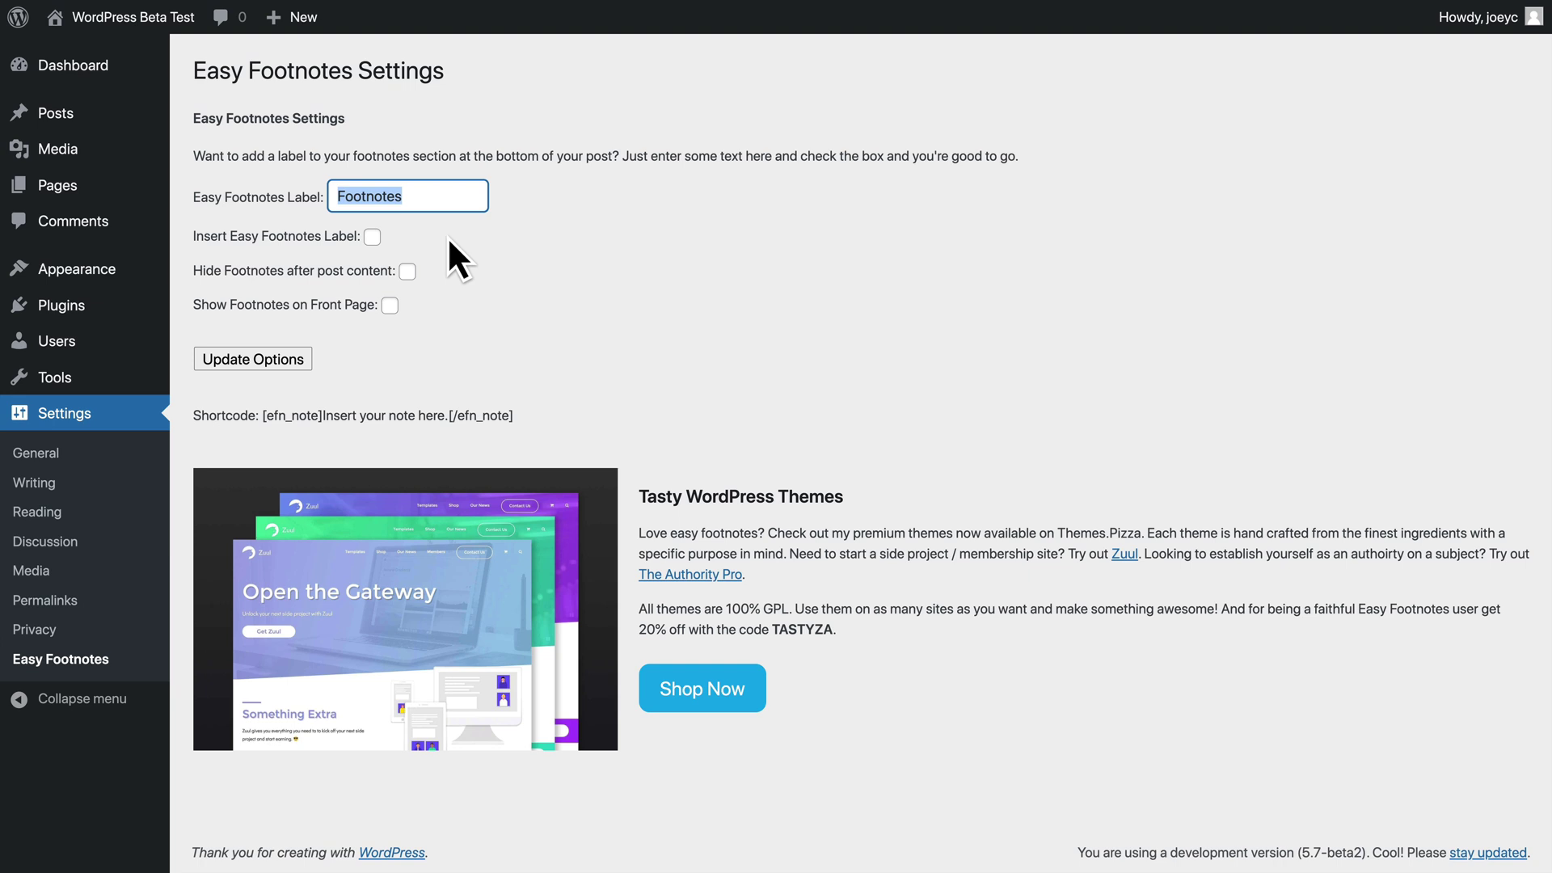
pyautogui.click(392, 243)
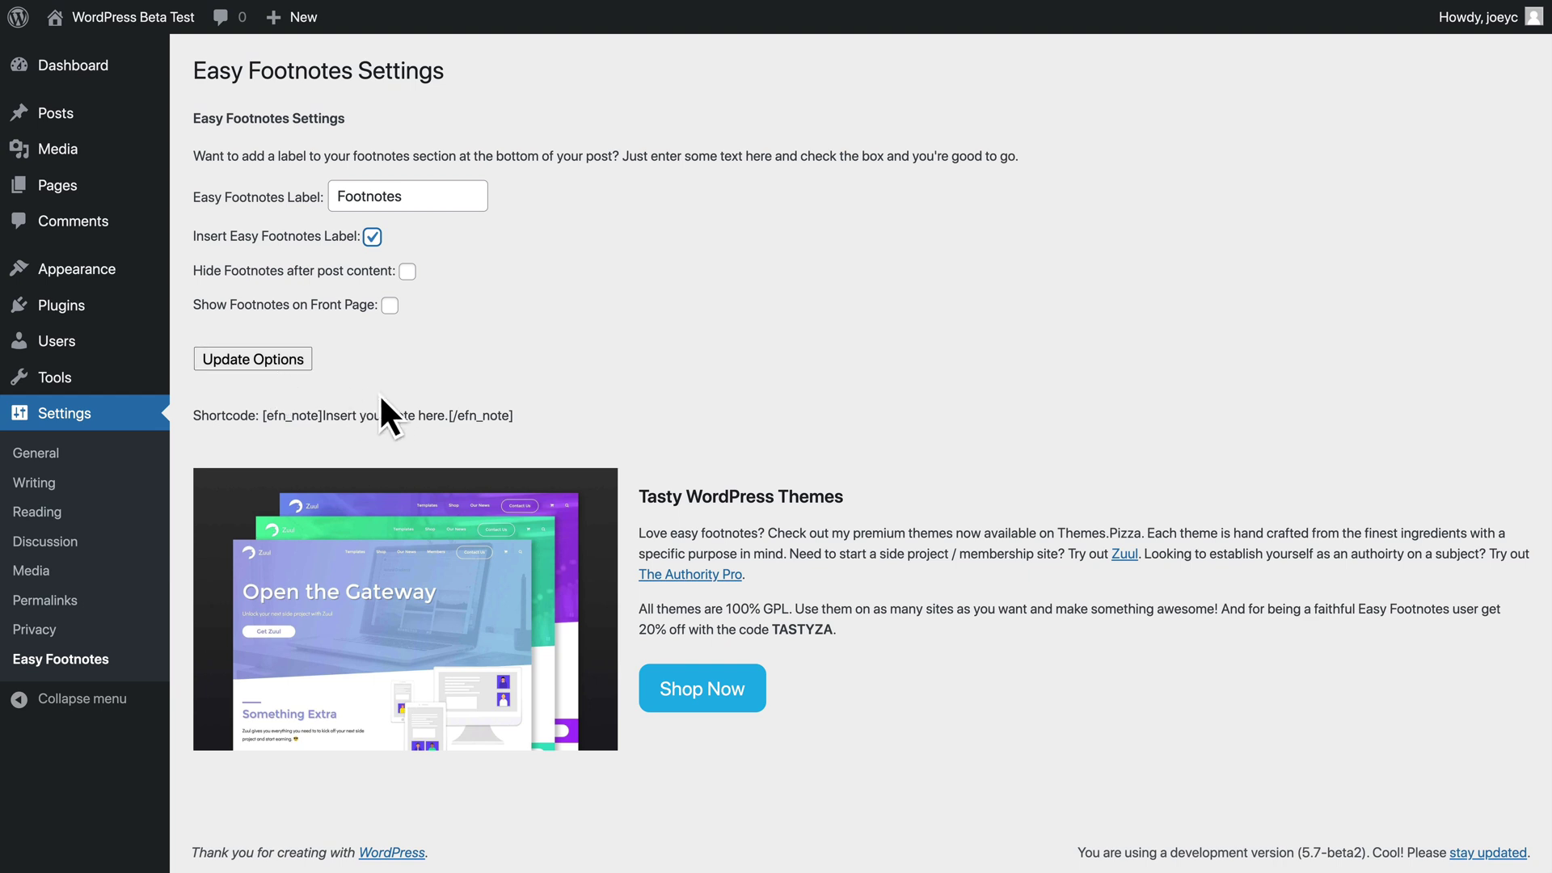
pyautogui.click(430, 414)
pyautogui.moveTo(266, 419); pyautogui.dragTo(395, 423)
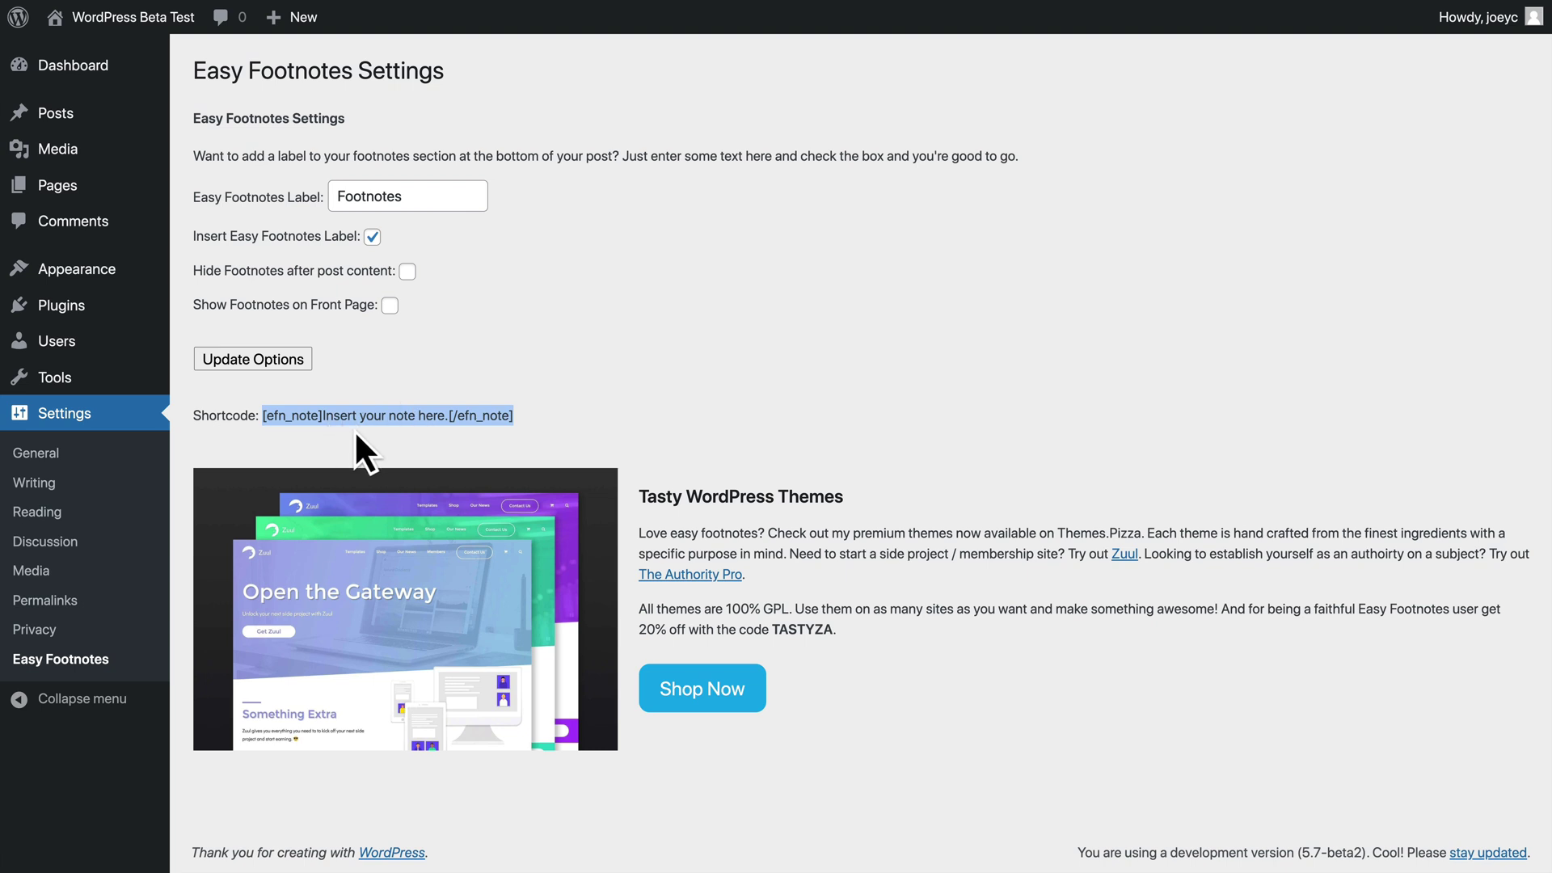
pyautogui.click(288, 369)
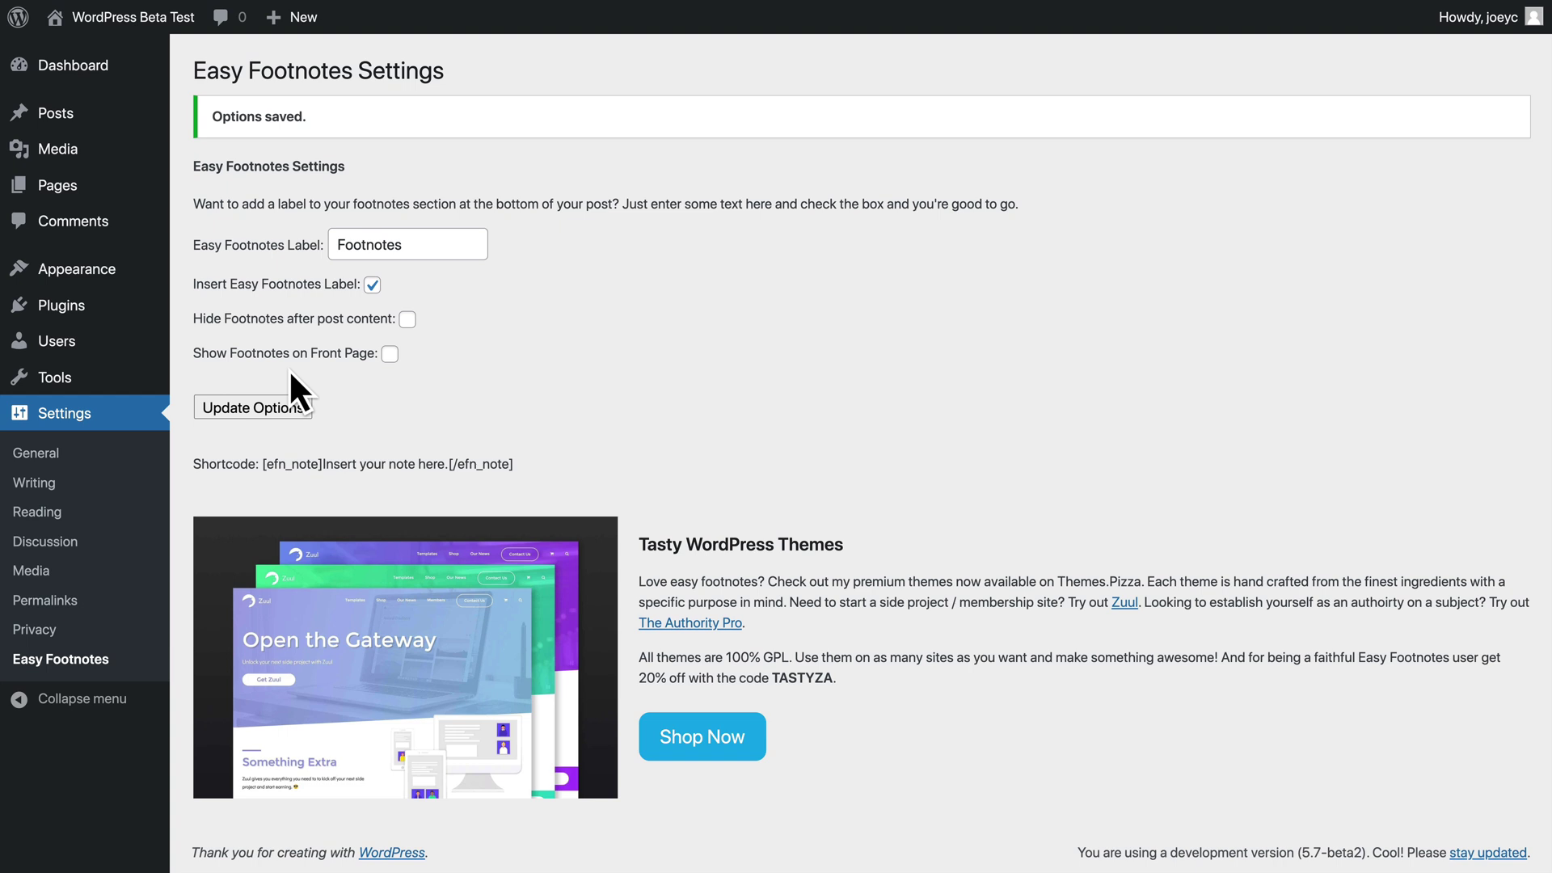
# - In the Manual Footnotes post, delete the manual footnote 1 after PJs and the old footnotes section
pyautogui.click(110, 121)
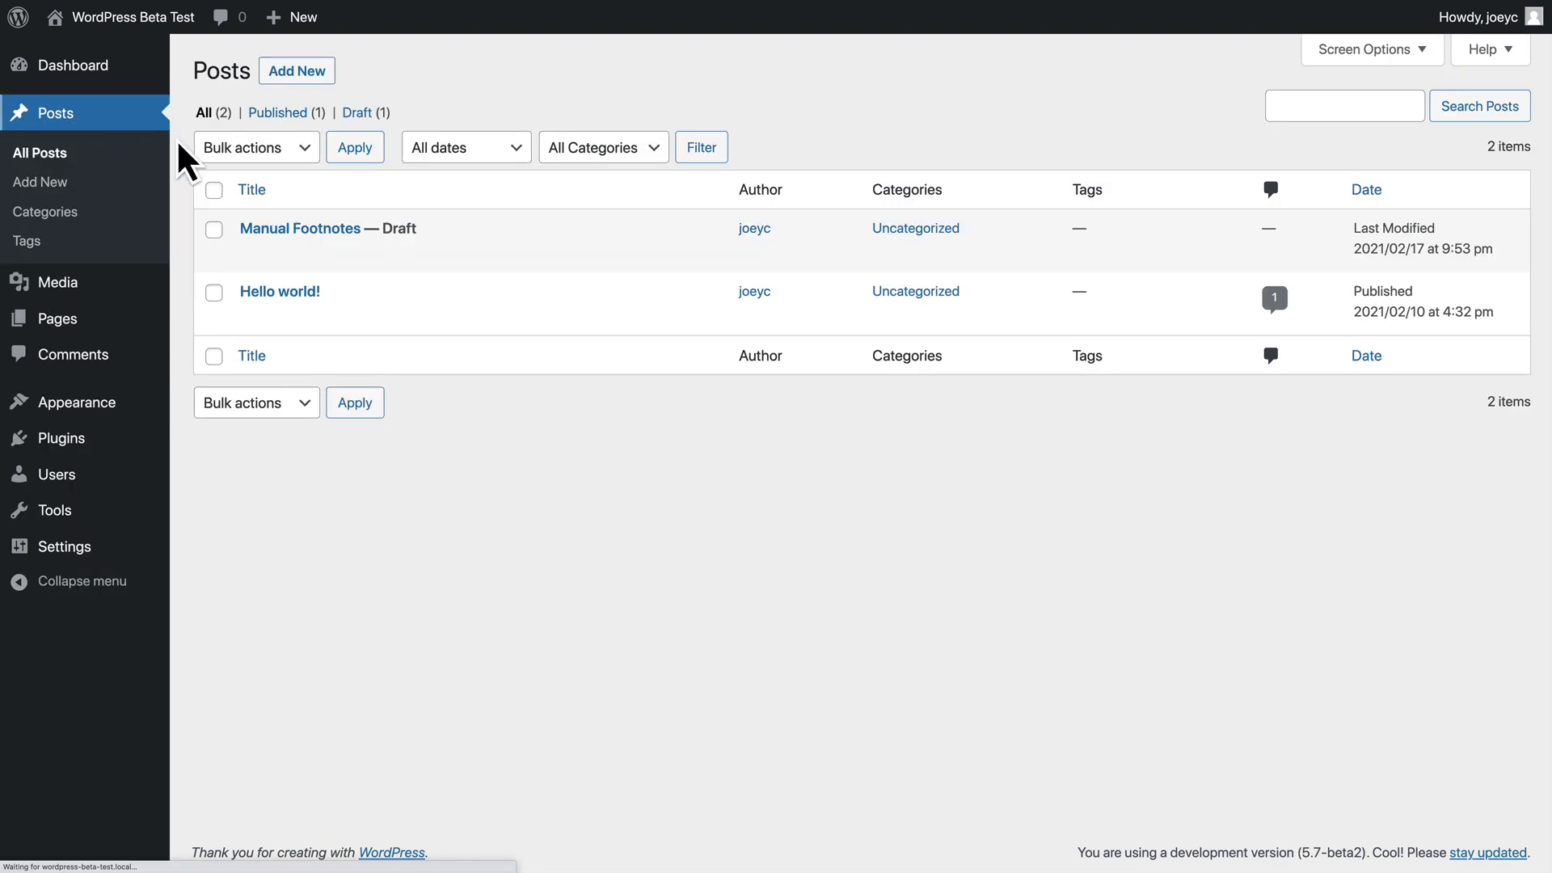
pyautogui.click(307, 233)
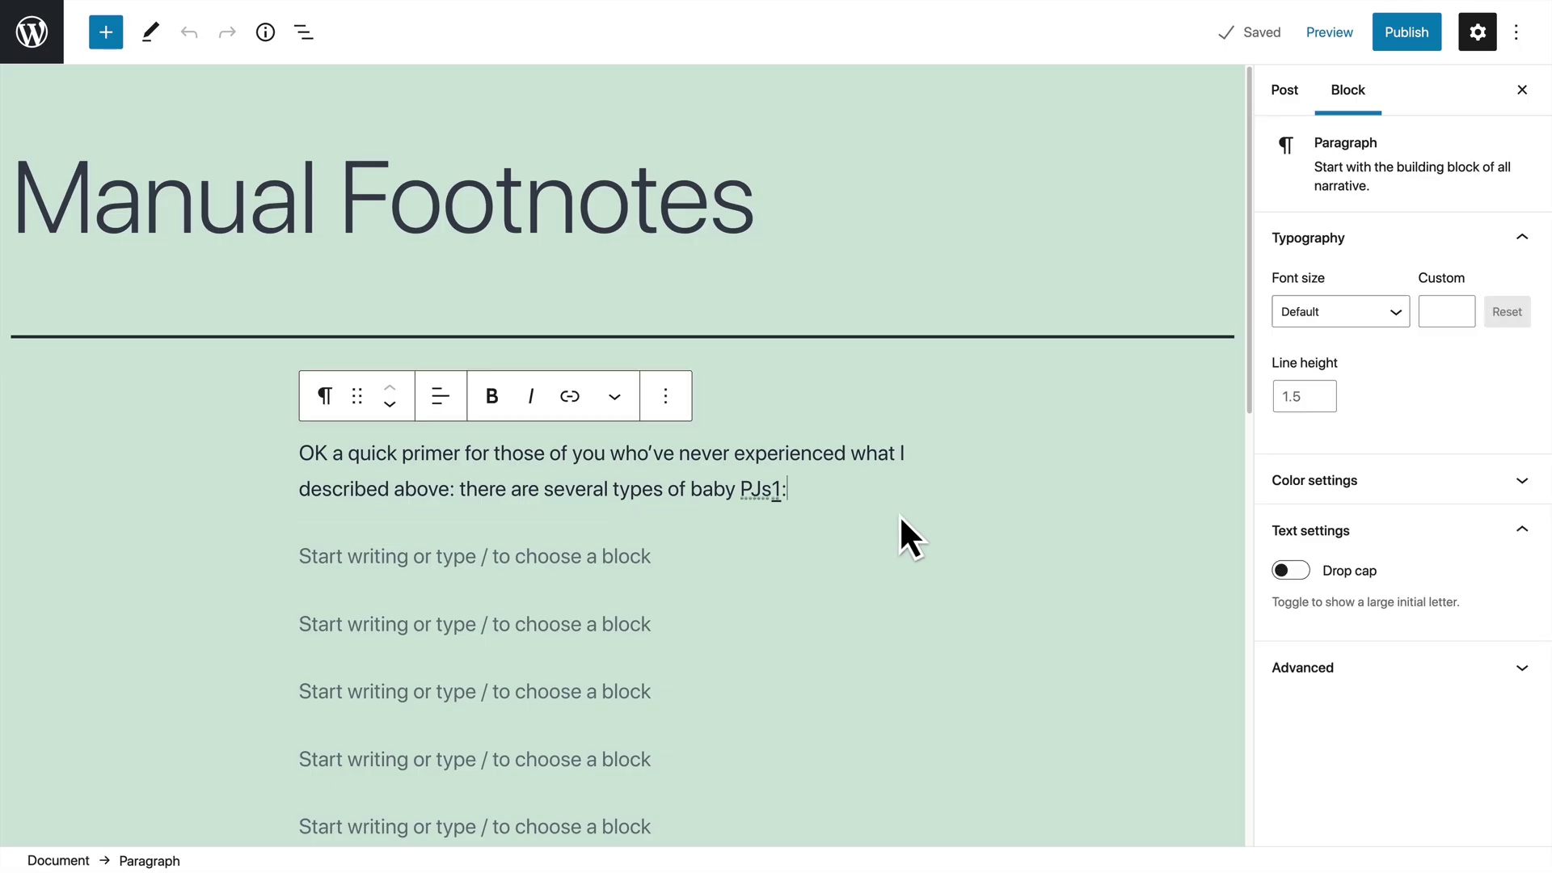
pyautogui.press('BackSpace')
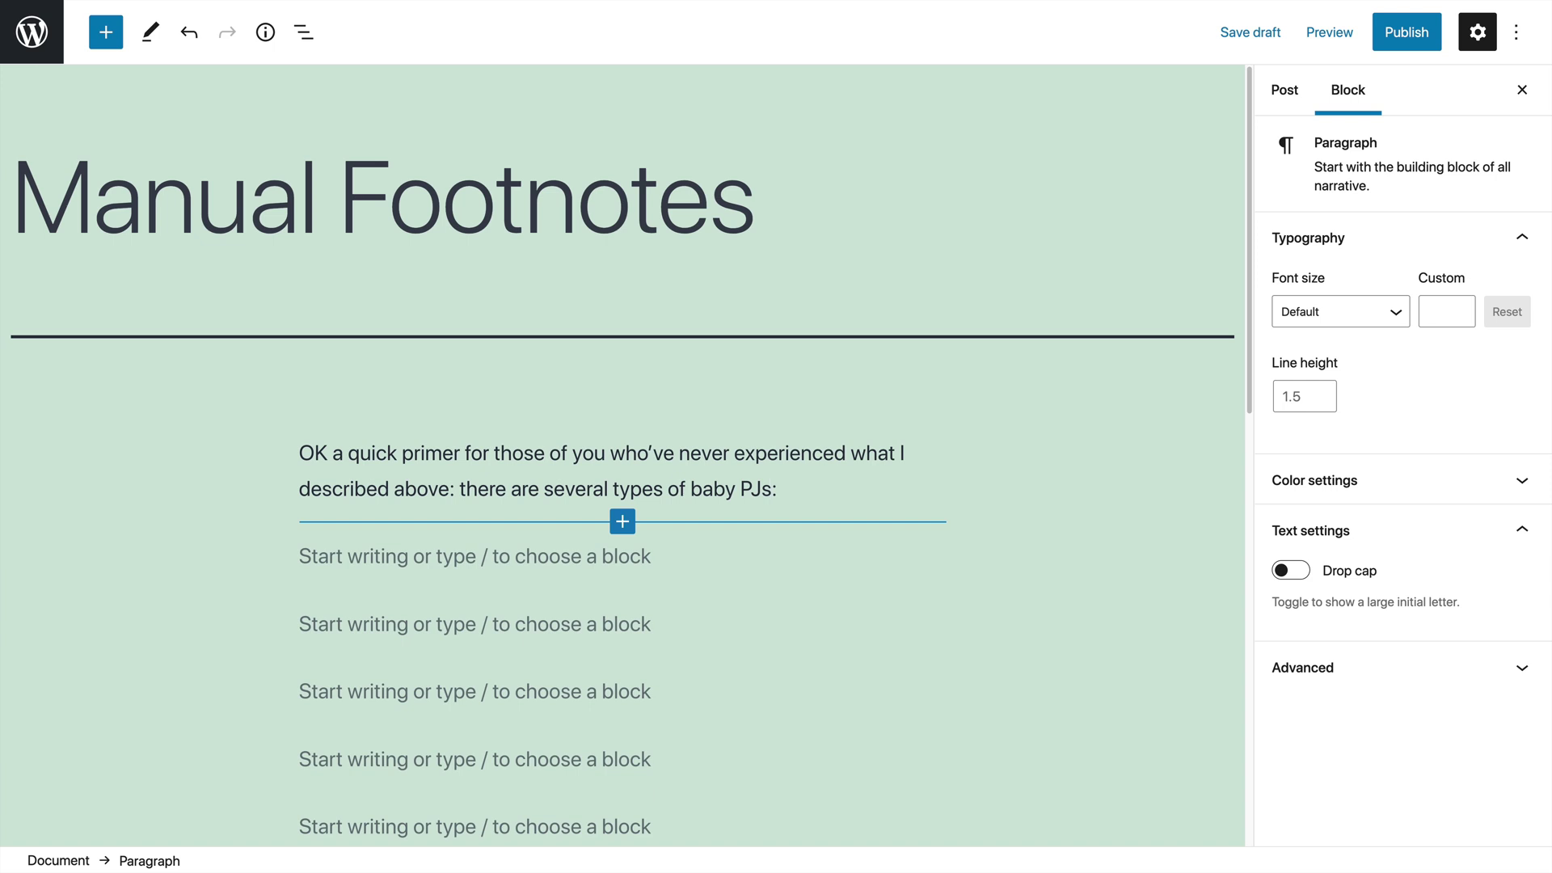
pyautogui.scroll(-15, 893, 615)
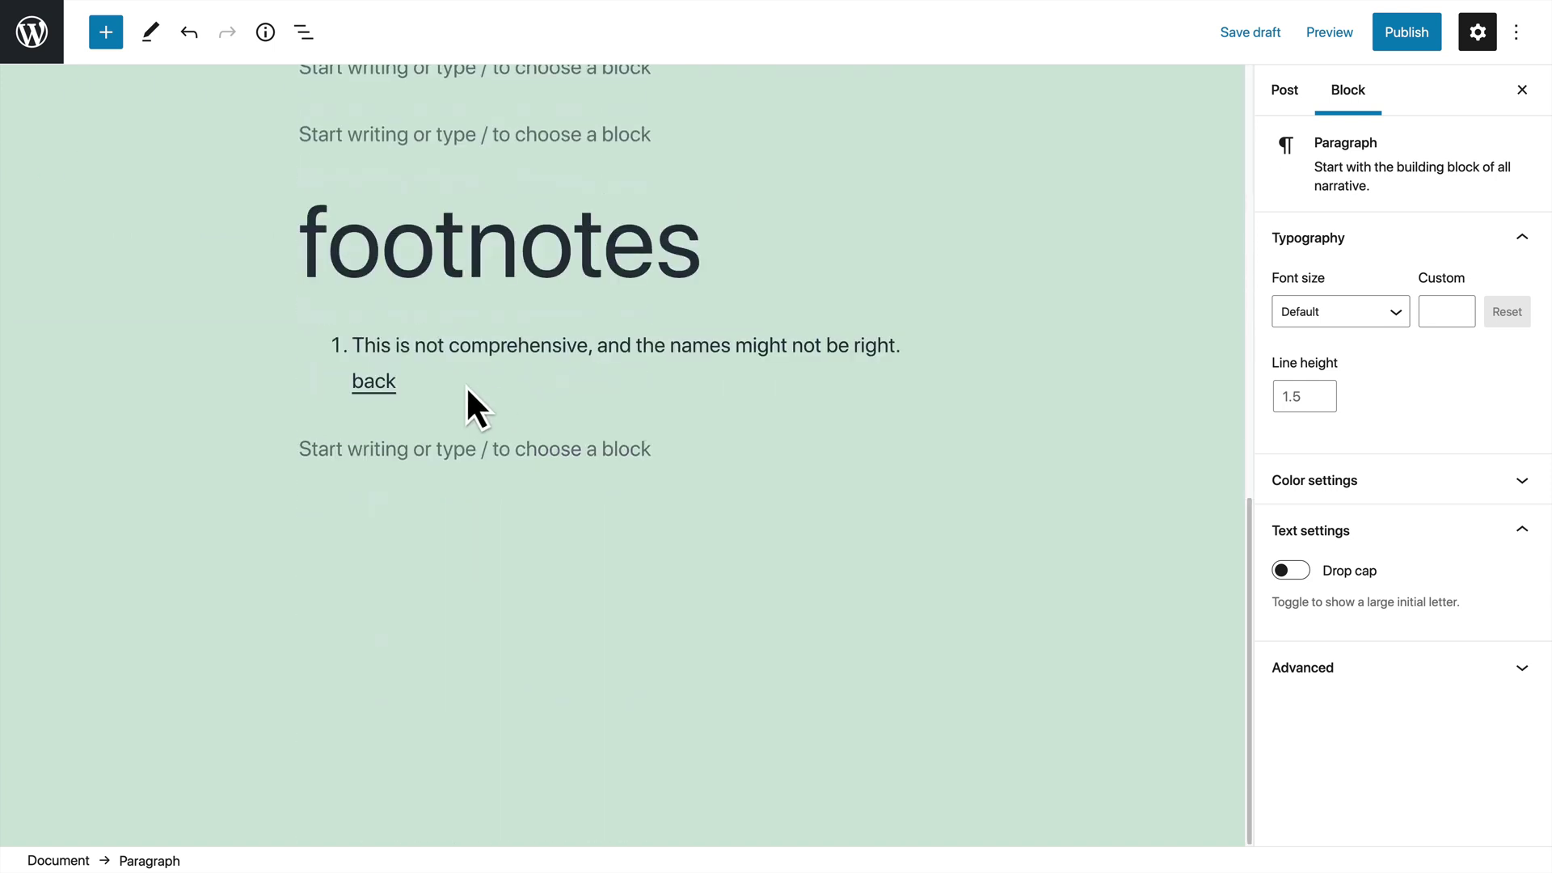
pyautogui.moveTo(466, 384); pyautogui.dragTo(263, 243)
pyautogui.press('BackSpace')
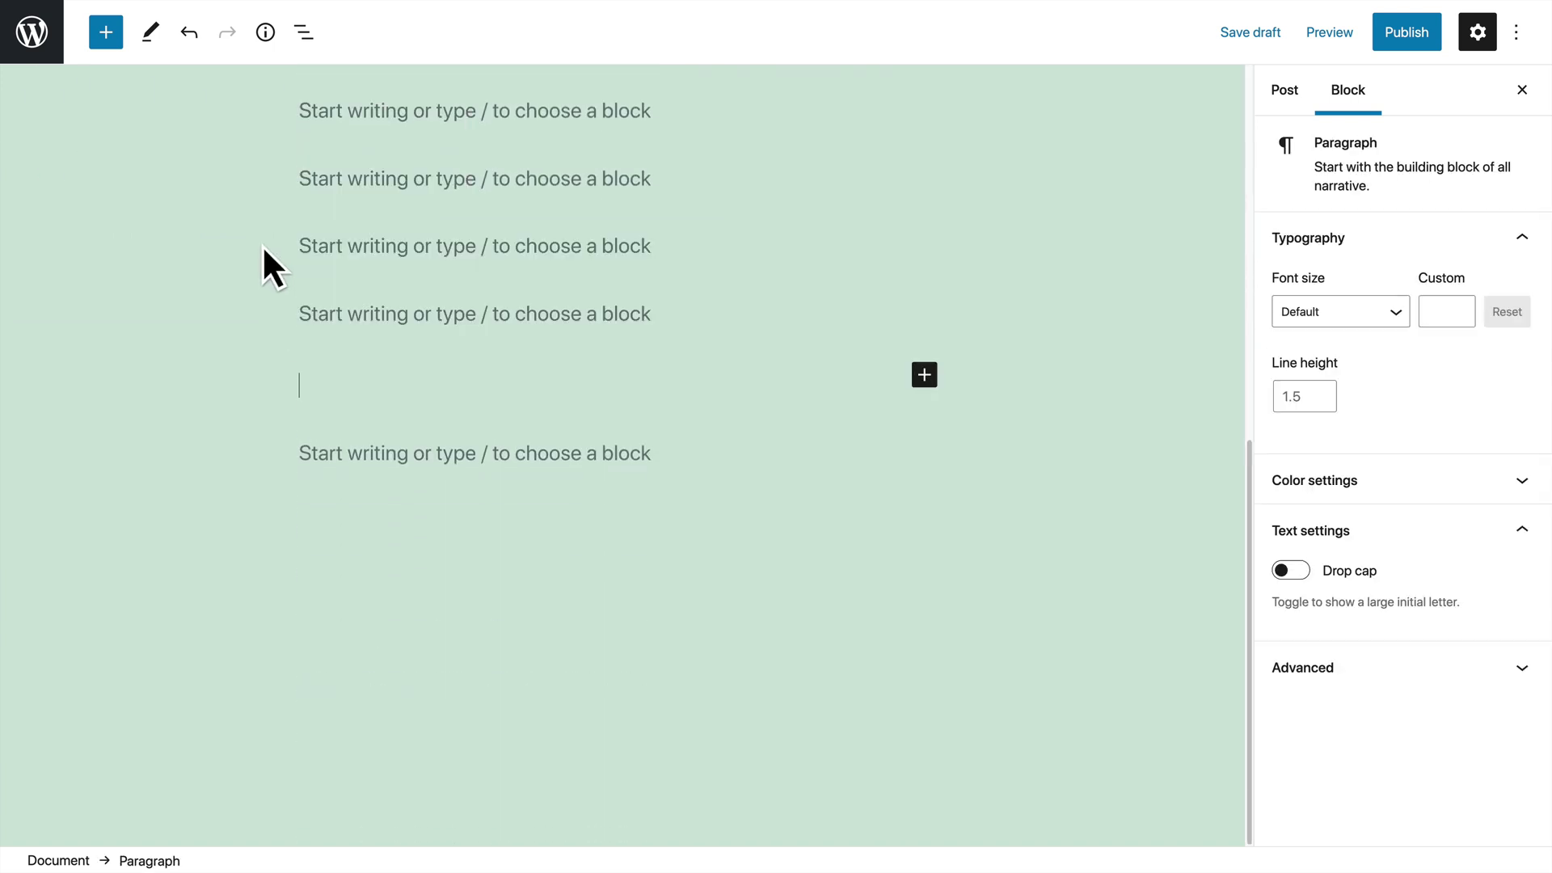
pyautogui.scroll(10, 323, 234)
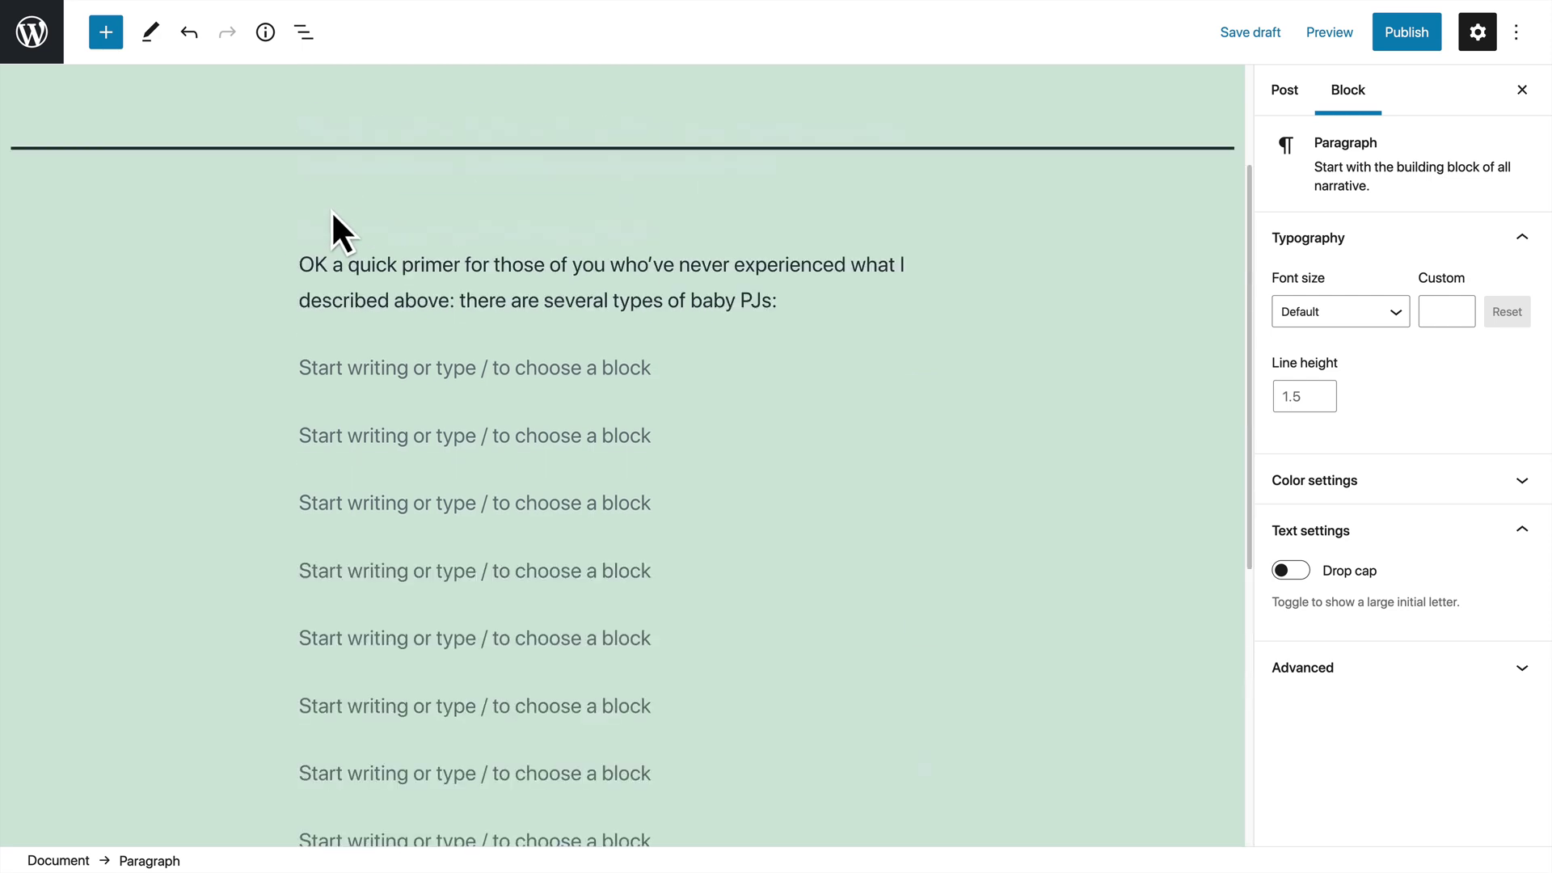
# - Add Lorem ipsum filler paragraphs below the baby PJs intro paragraph
pyautogui.click(559, 453)
pyautogui.write('lorem')
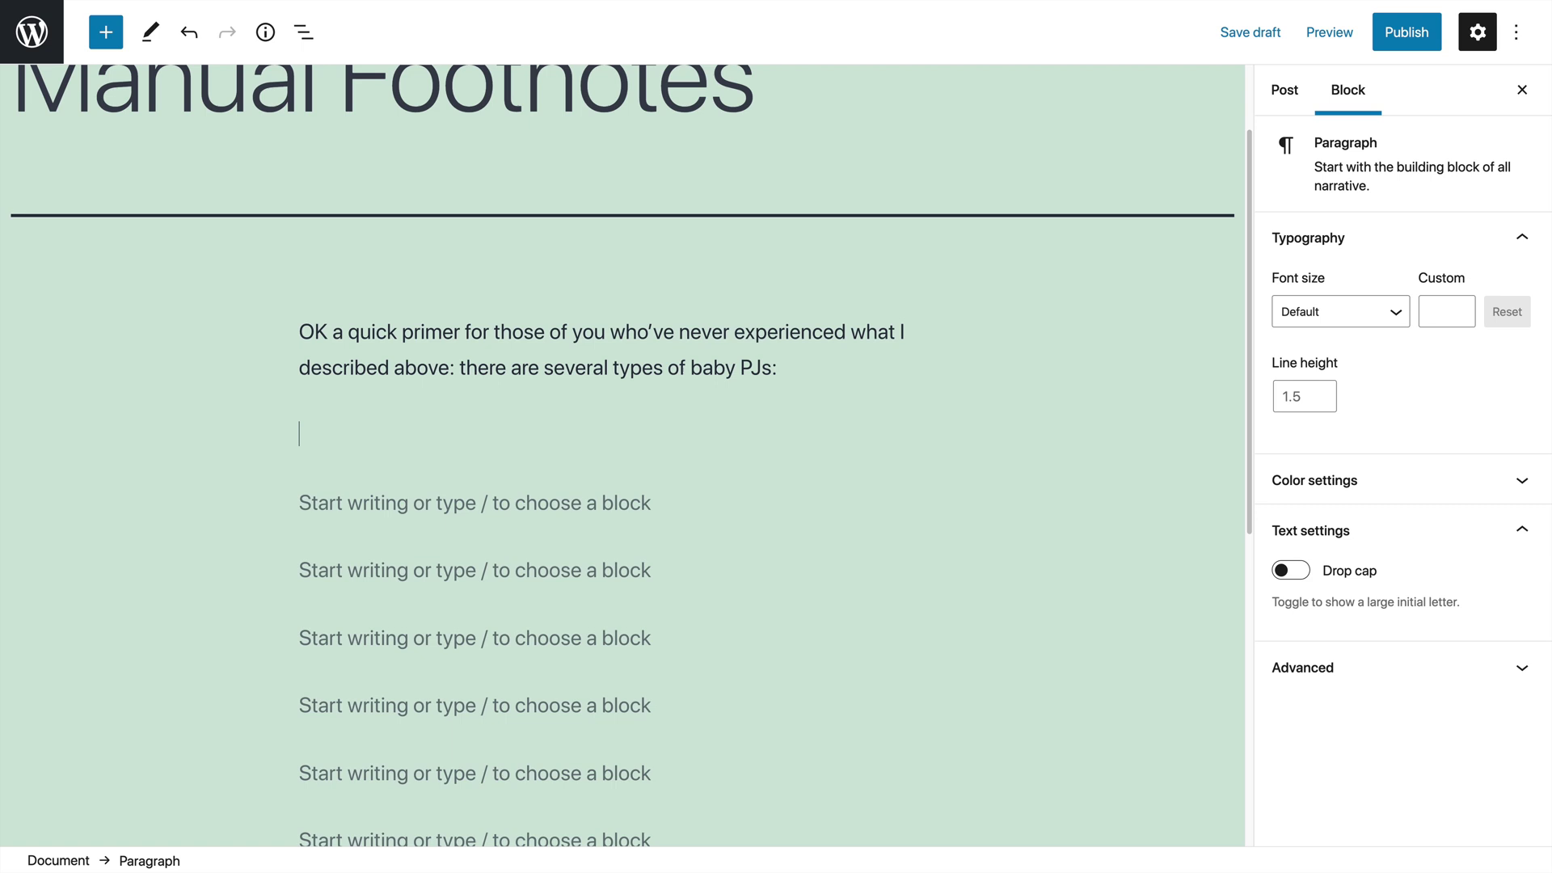
pyautogui.press('Return')
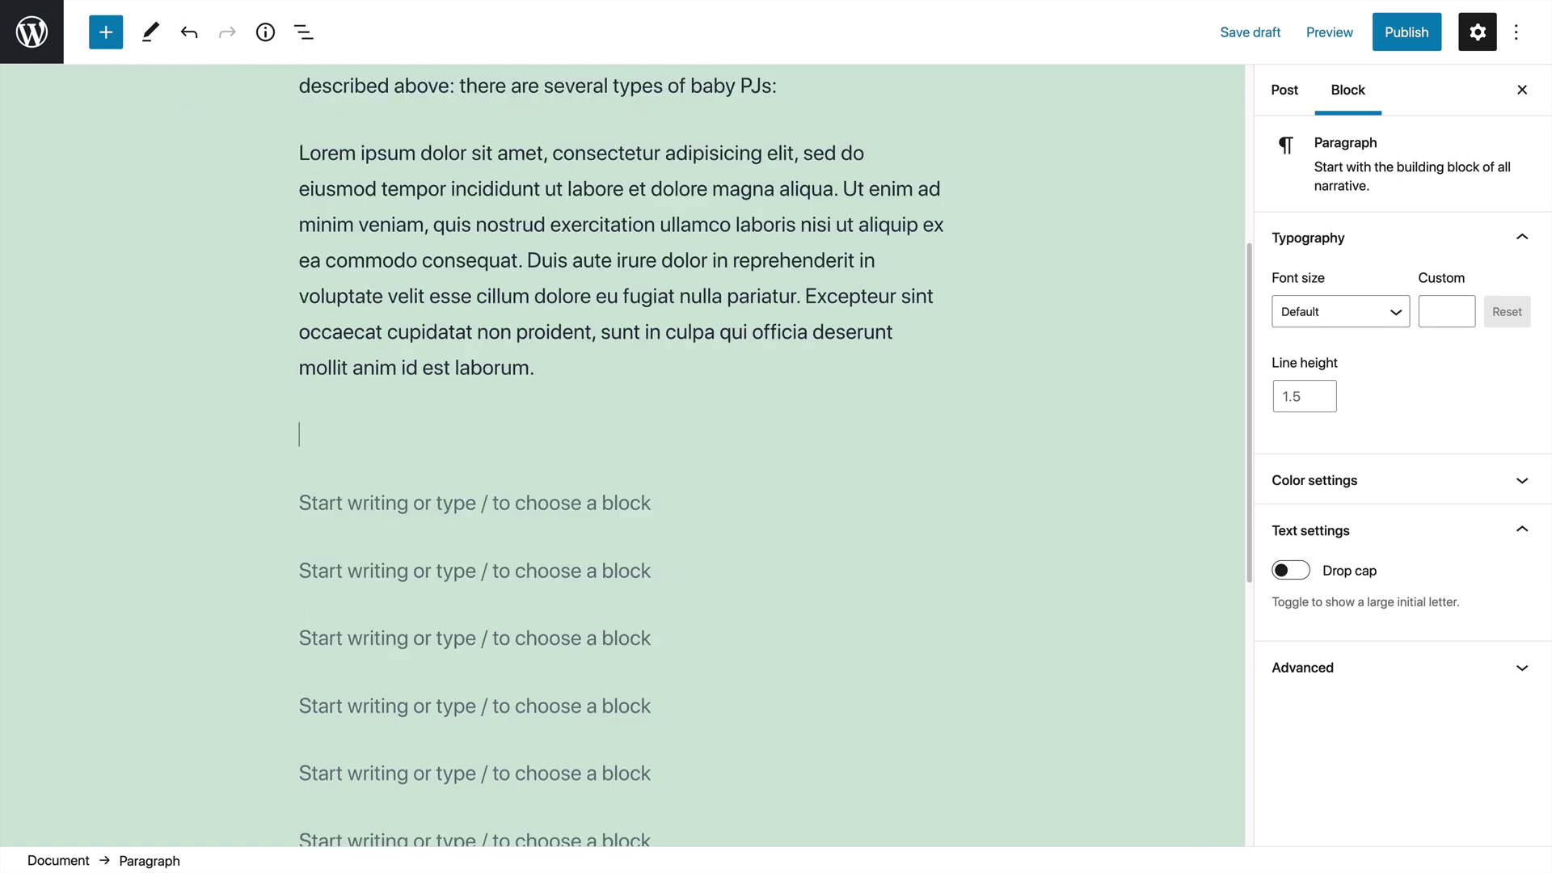
pyautogui.write('lore m')
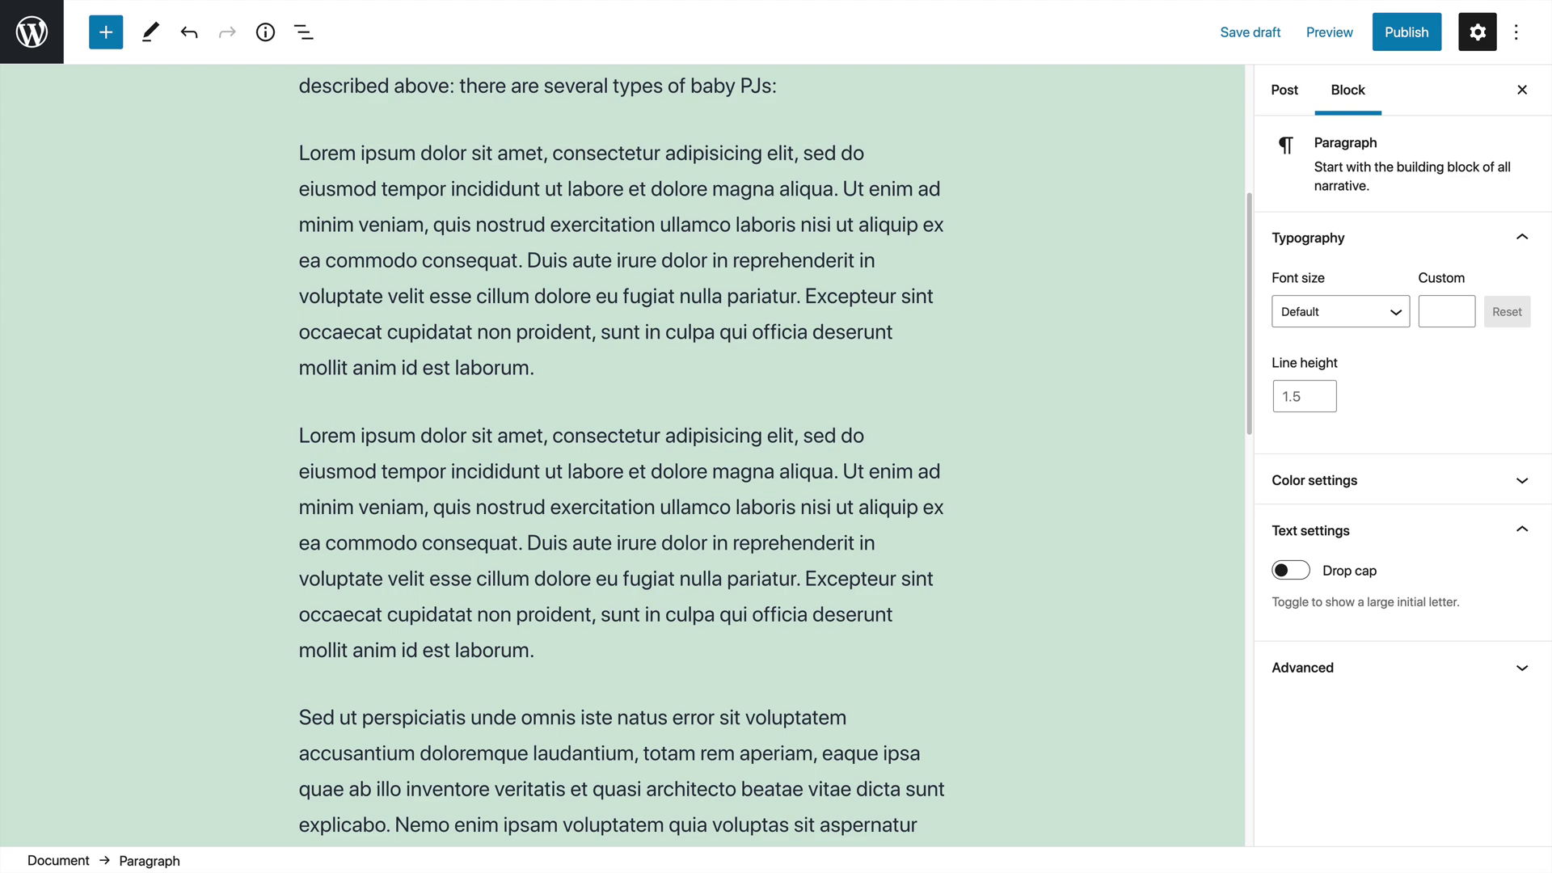
pyautogui.scroll(-6, 774, 563)
pyautogui.scroll(4, 774, 564)
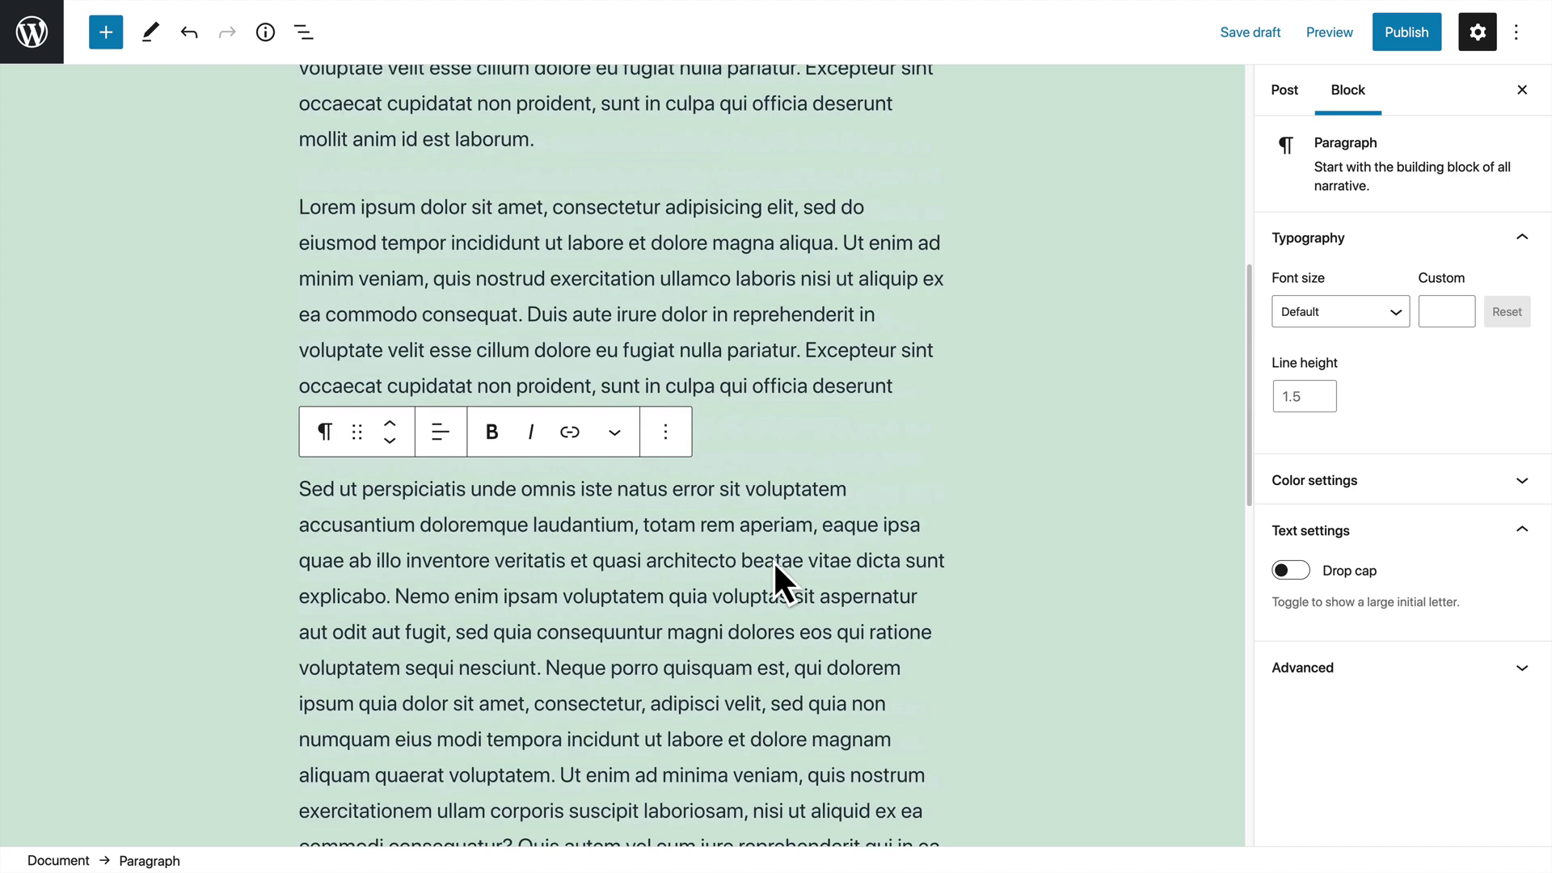
pyautogui.scroll(5, 773, 561)
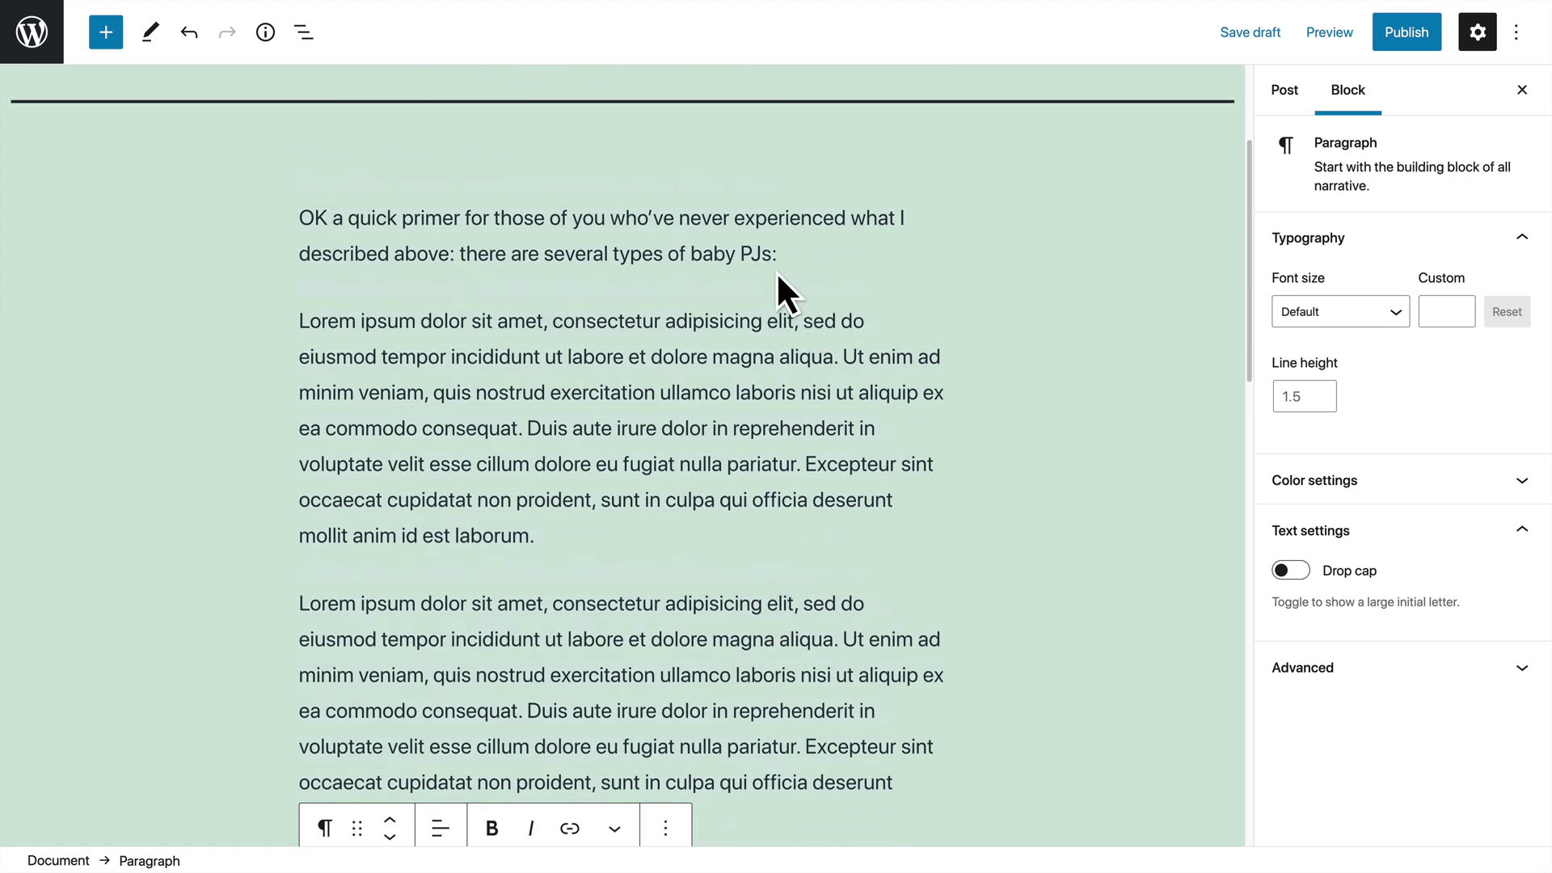
# - Add an efn_note footnote after 'PJs' reading 'This is not a comprehensive list.'
pyautogui.click(773, 258)
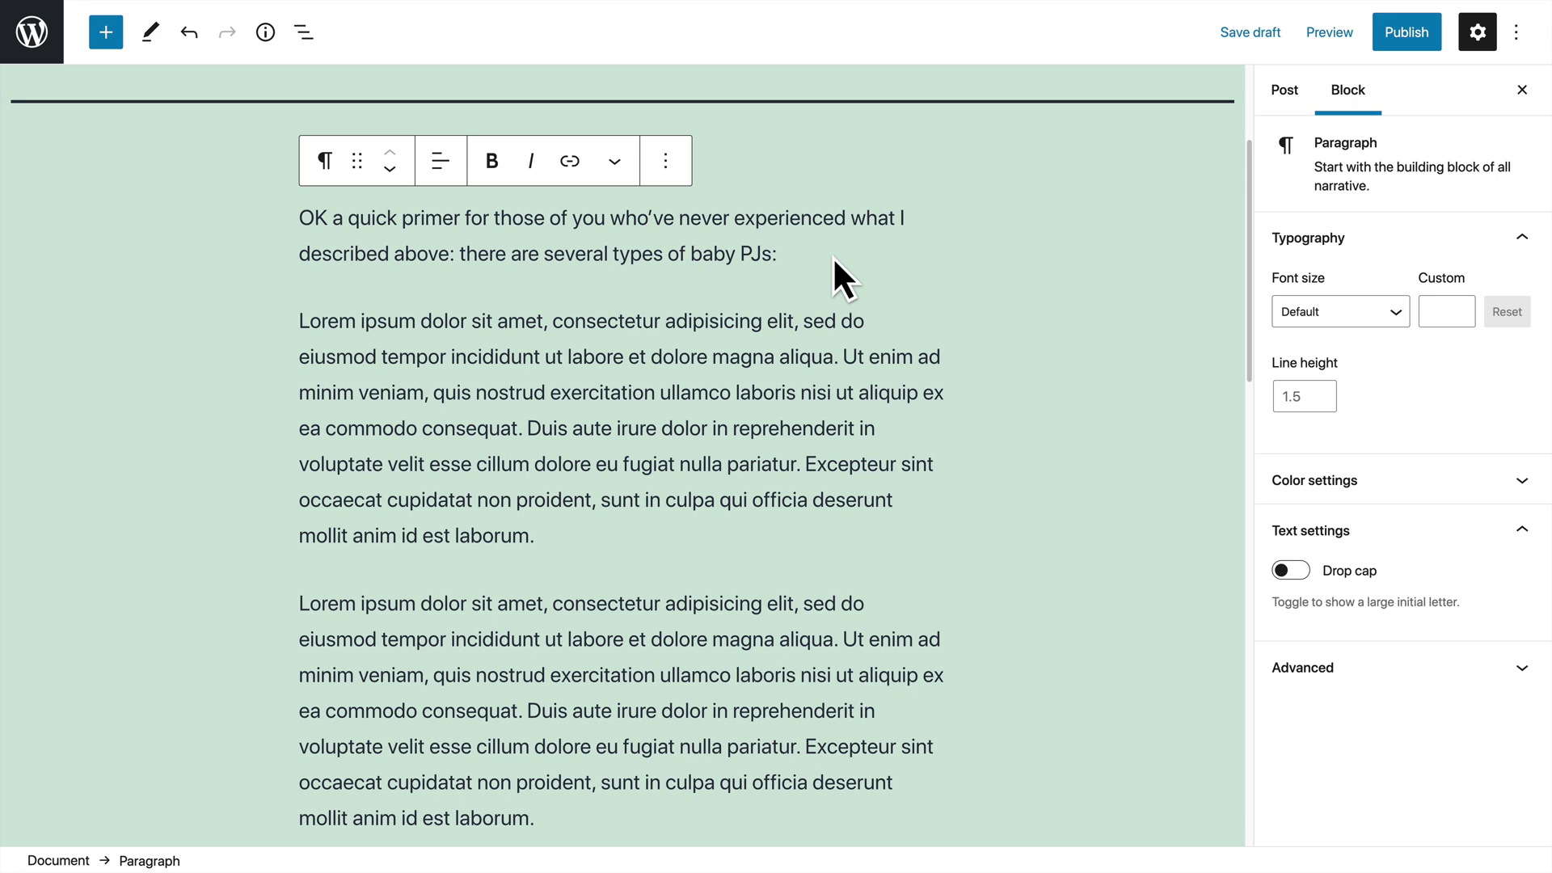
pyautogui.write('[efn_note]Insert your note here.[/efn_note]')
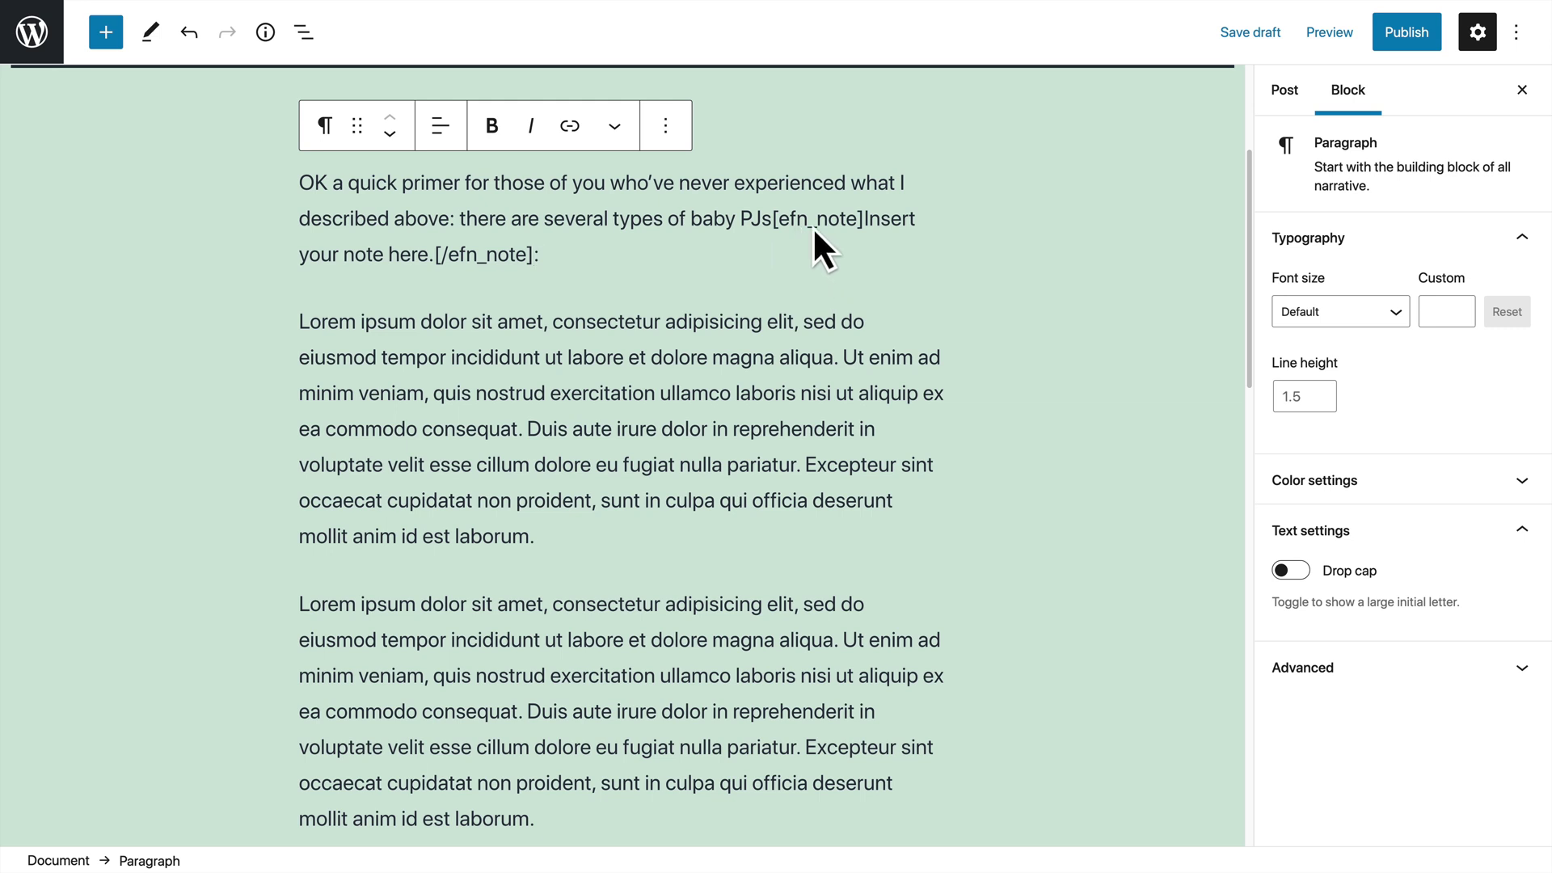
pyautogui.moveTo(865, 227); pyautogui.dragTo(565, 254)
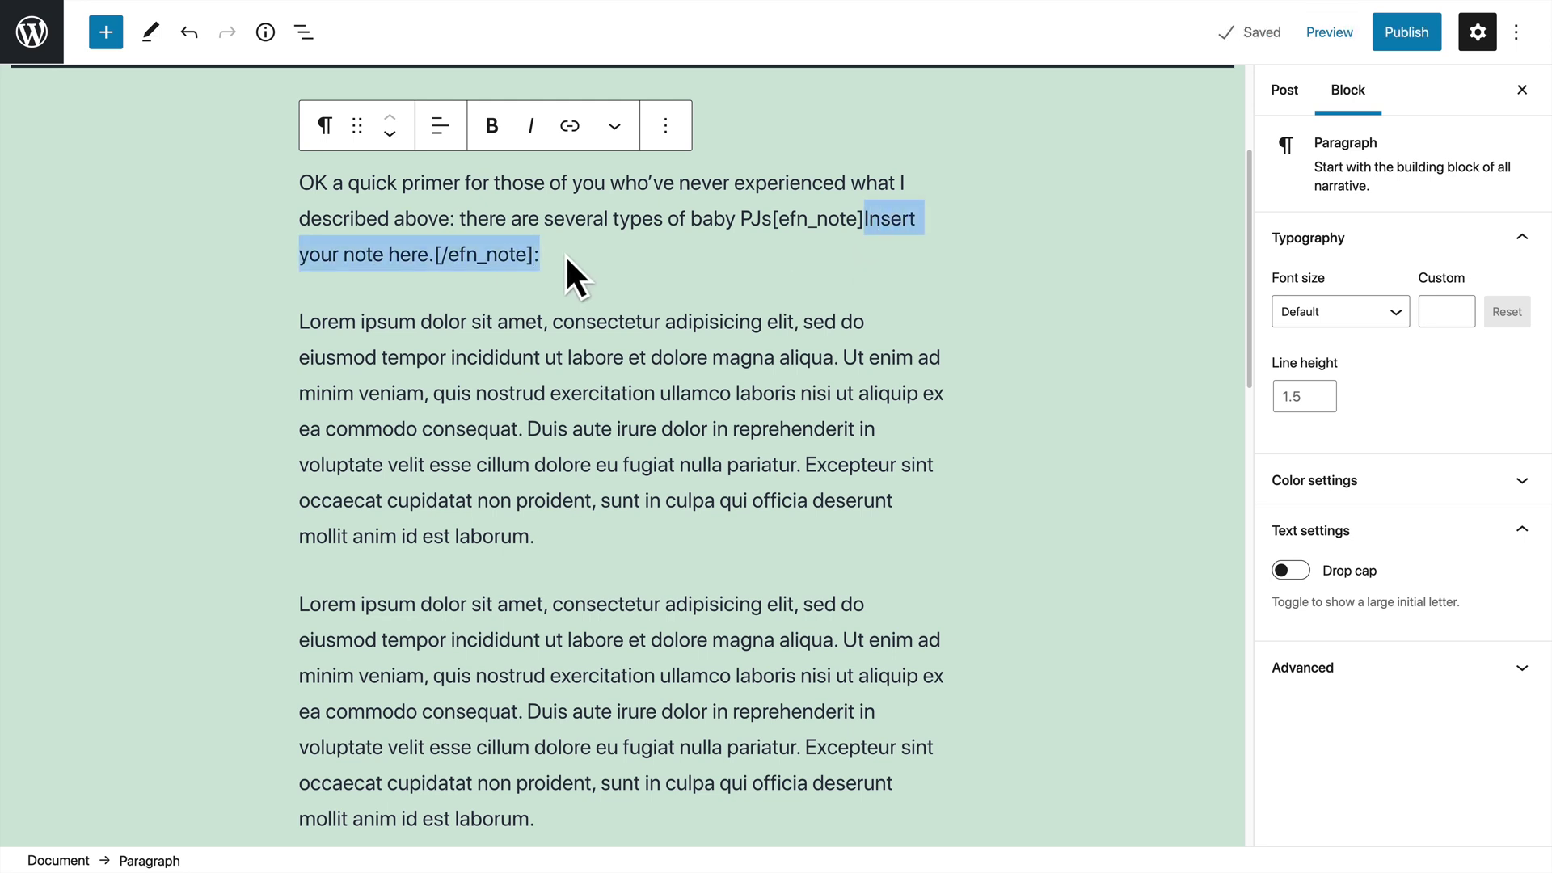
pyautogui.moveTo(438, 257); pyautogui.dragTo(439, 259)
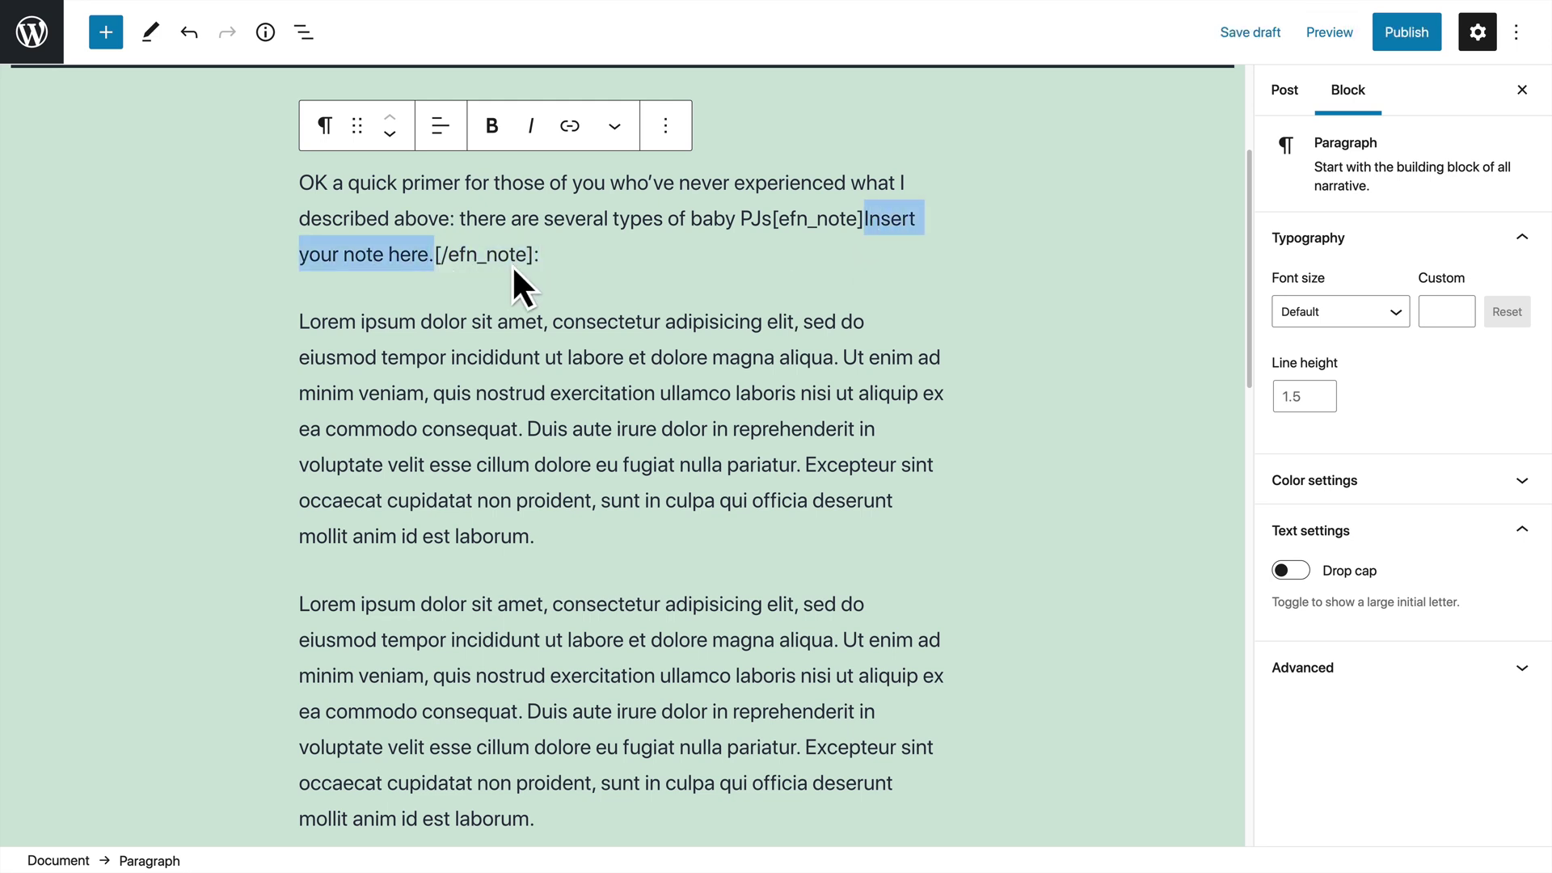
pyautogui.write('This is not')
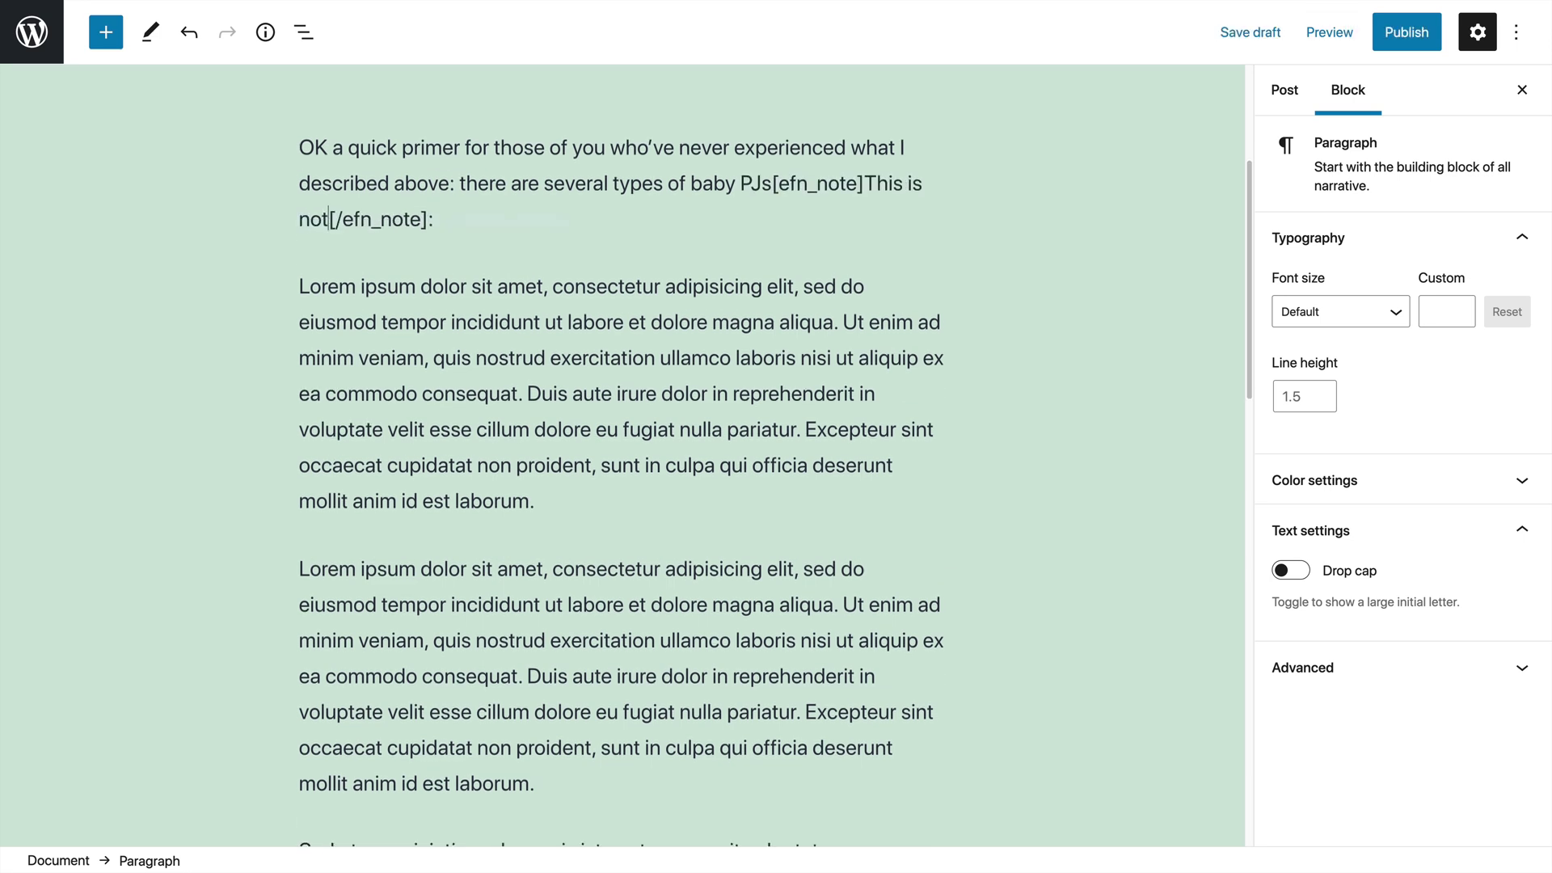
pyautogui.write(' a com')
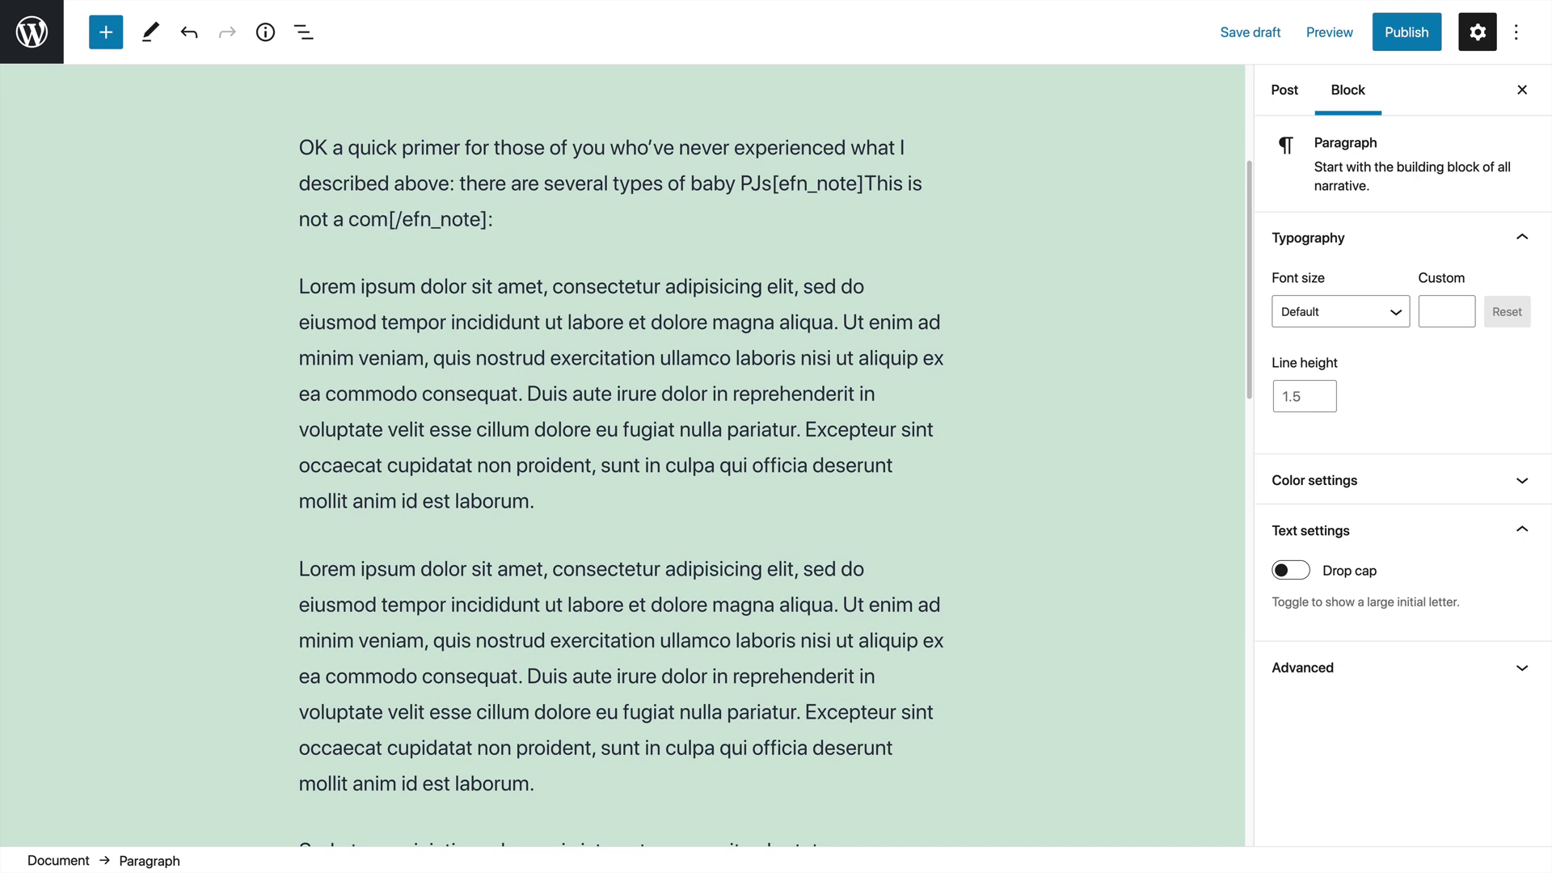
pyautogui.write('prehensive l')
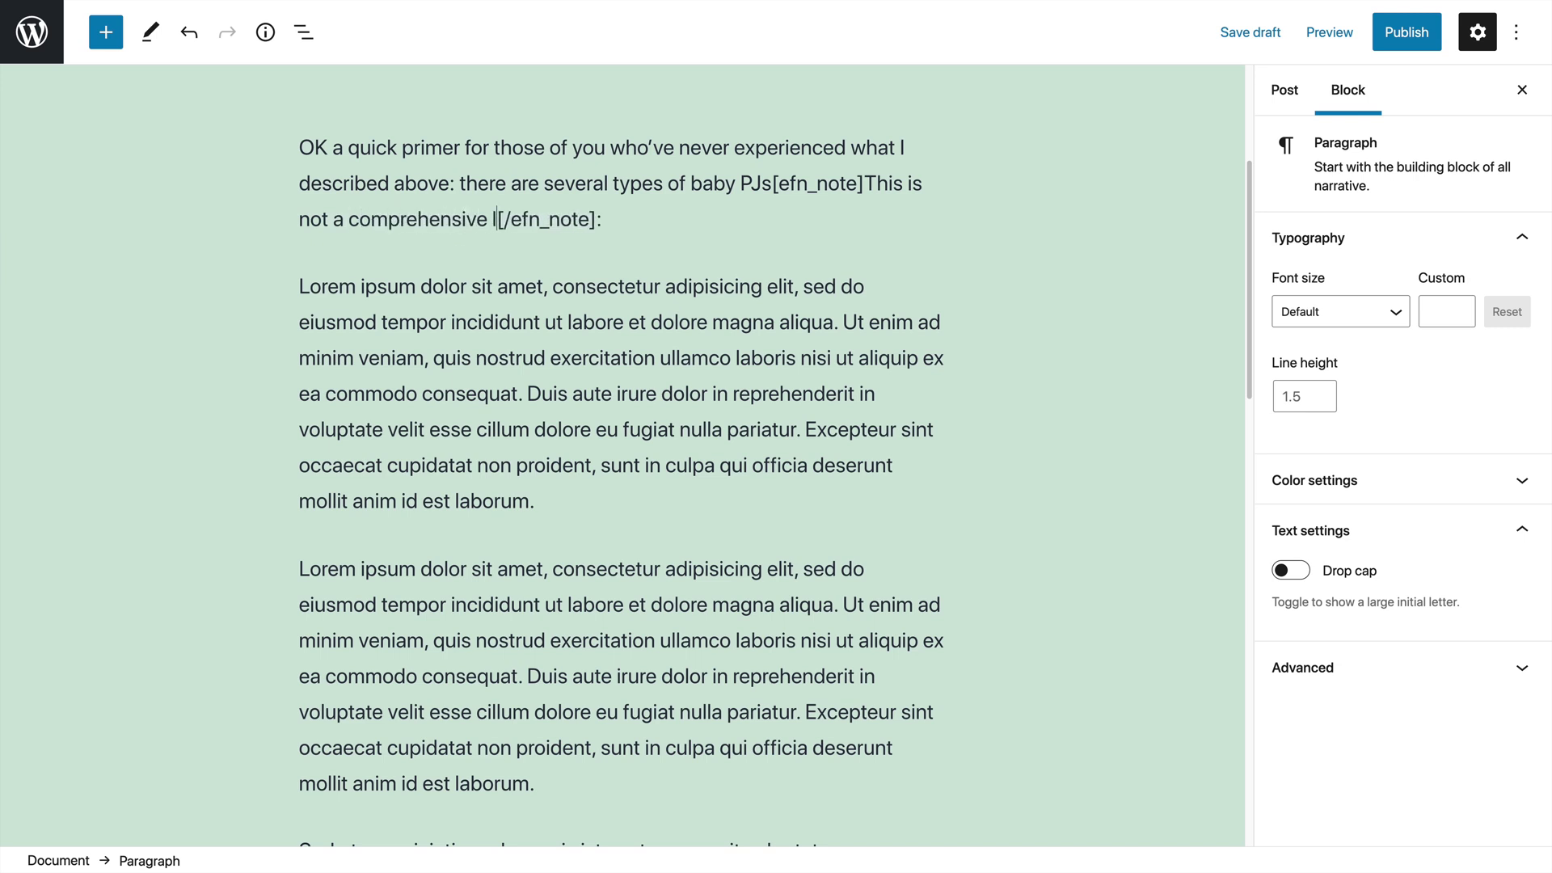
pyautogui.write('ist.')
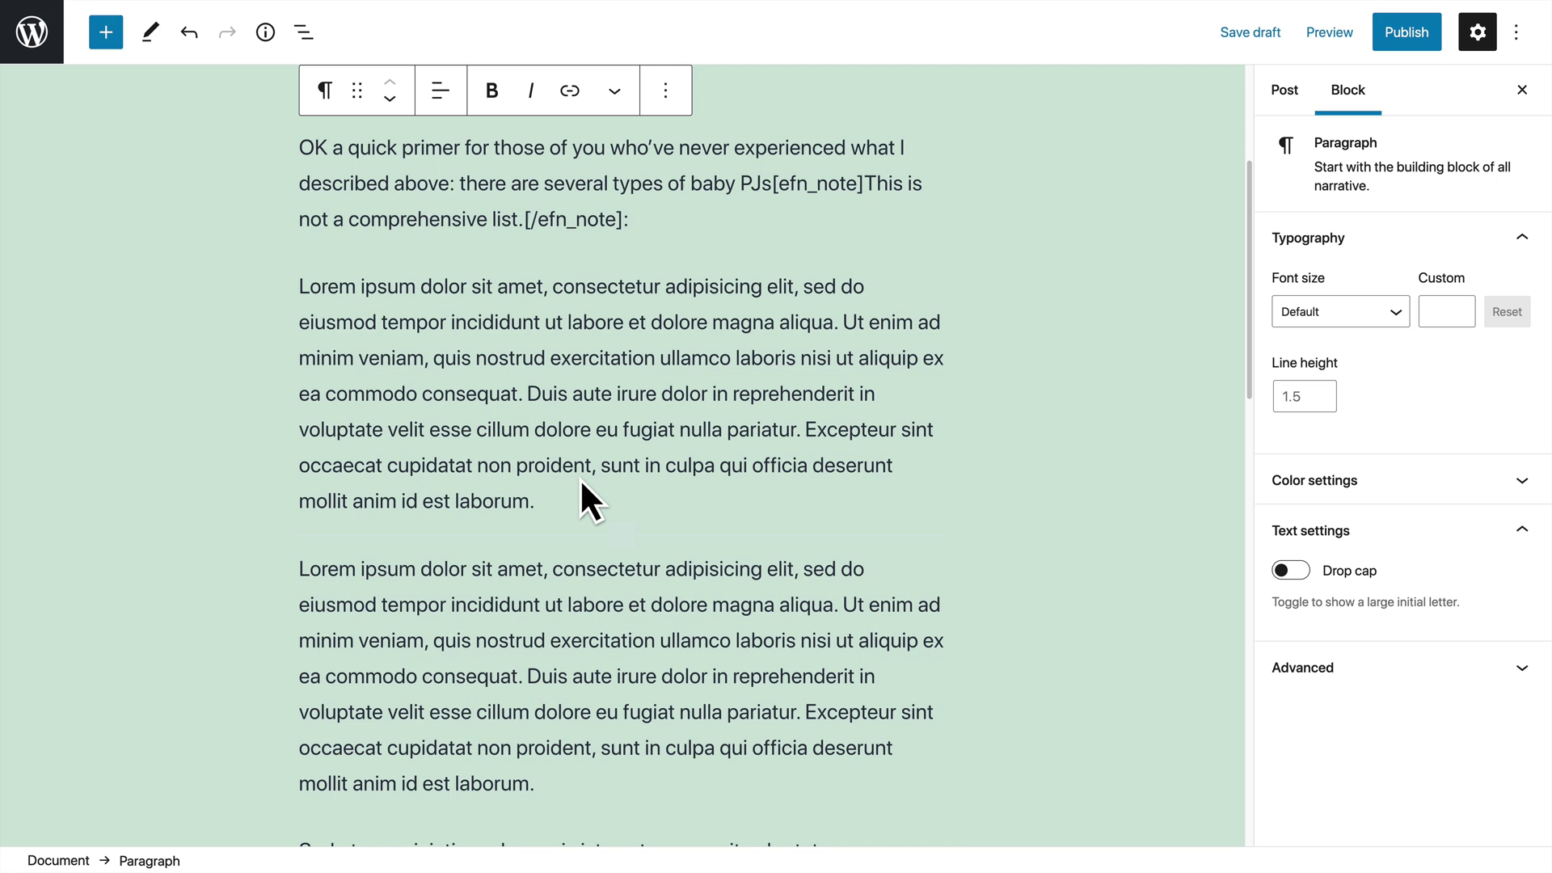
# - Add the footnote [efn_note]Hello there![/efn_note] after 'proident'
pyautogui.click(596, 467)
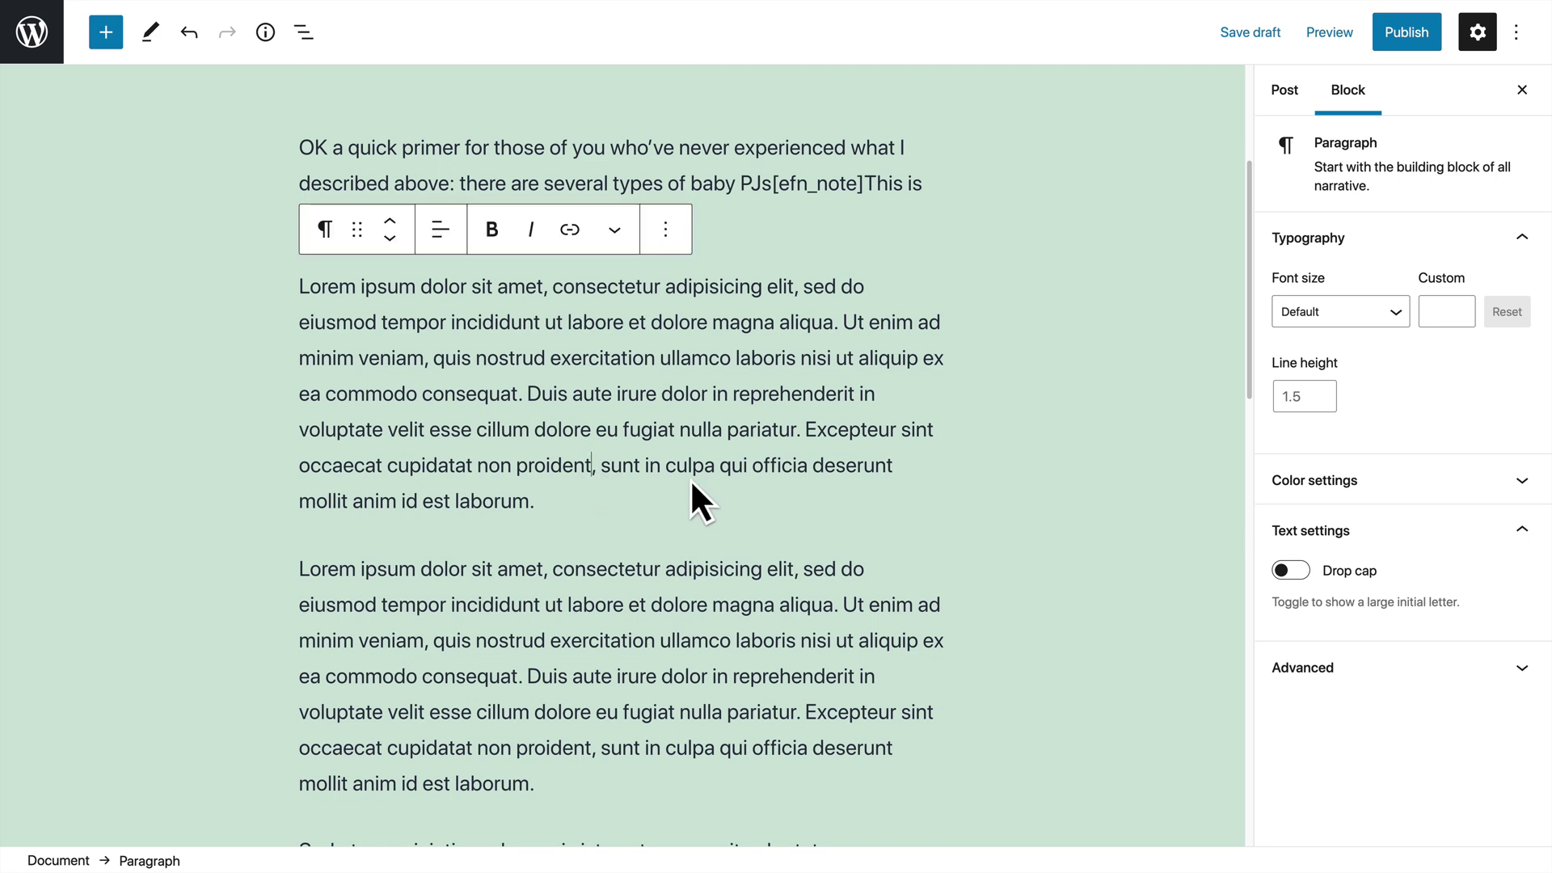
pyautogui.write('[efn')
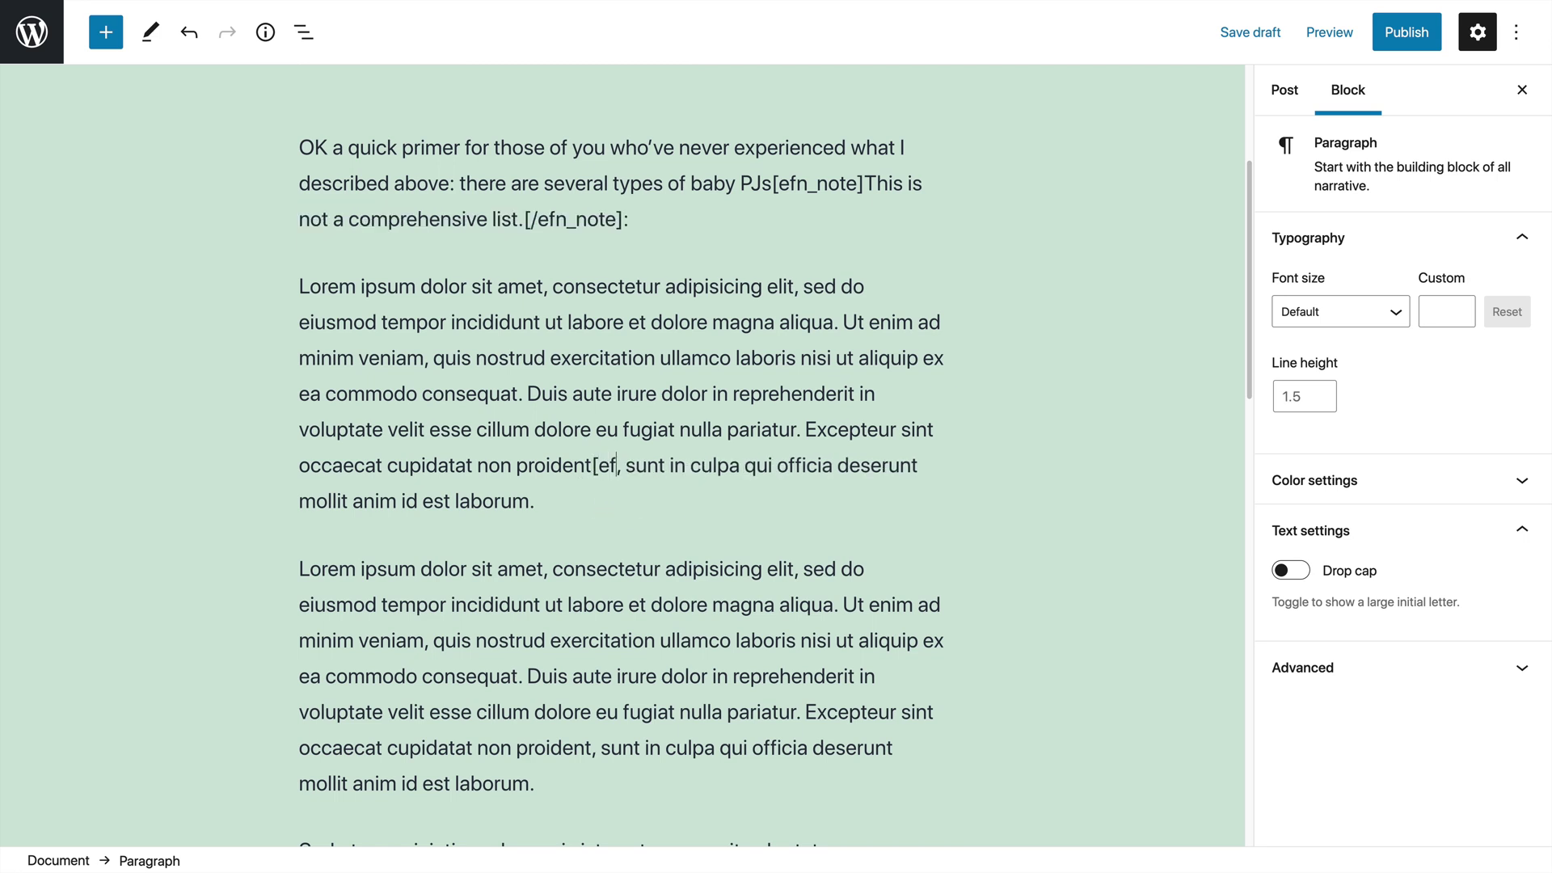
pyautogui.write('_note')
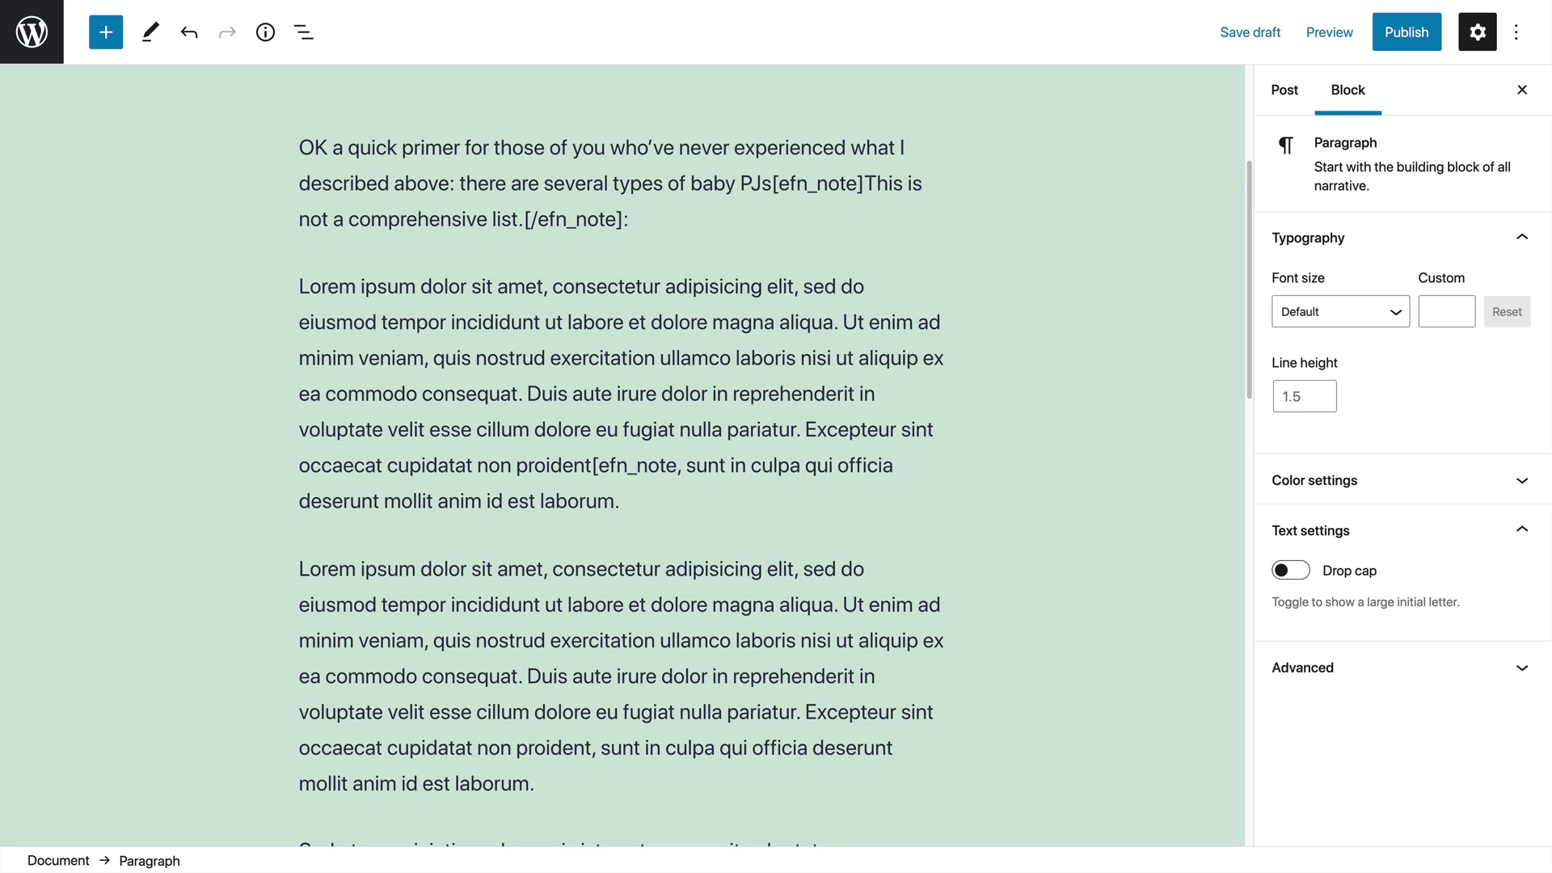
pyautogui.write(']Hello there')
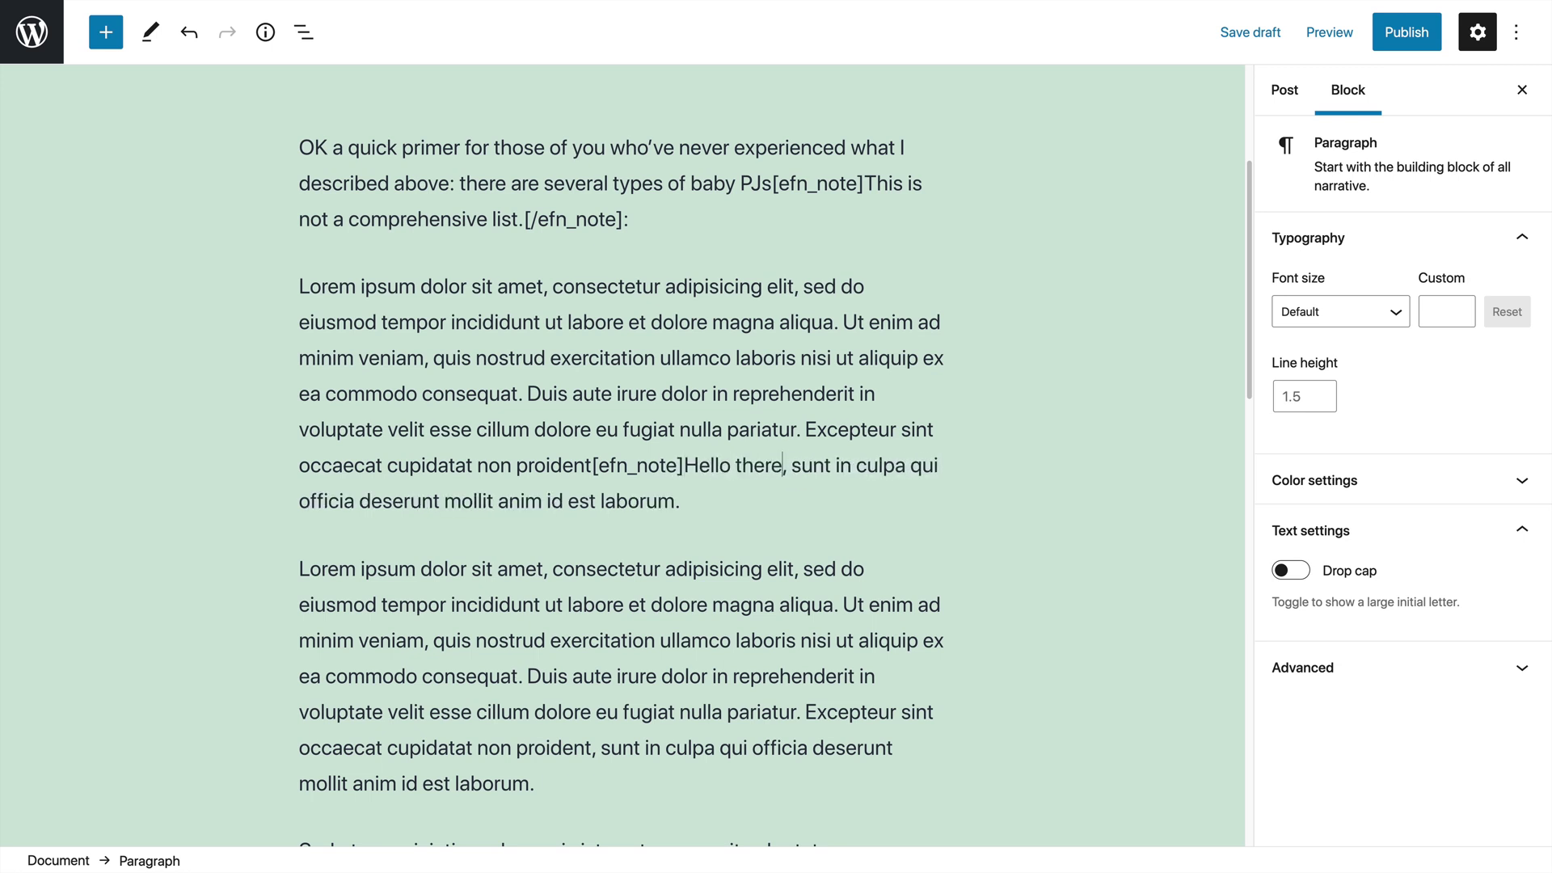
pyautogui.write('![e')
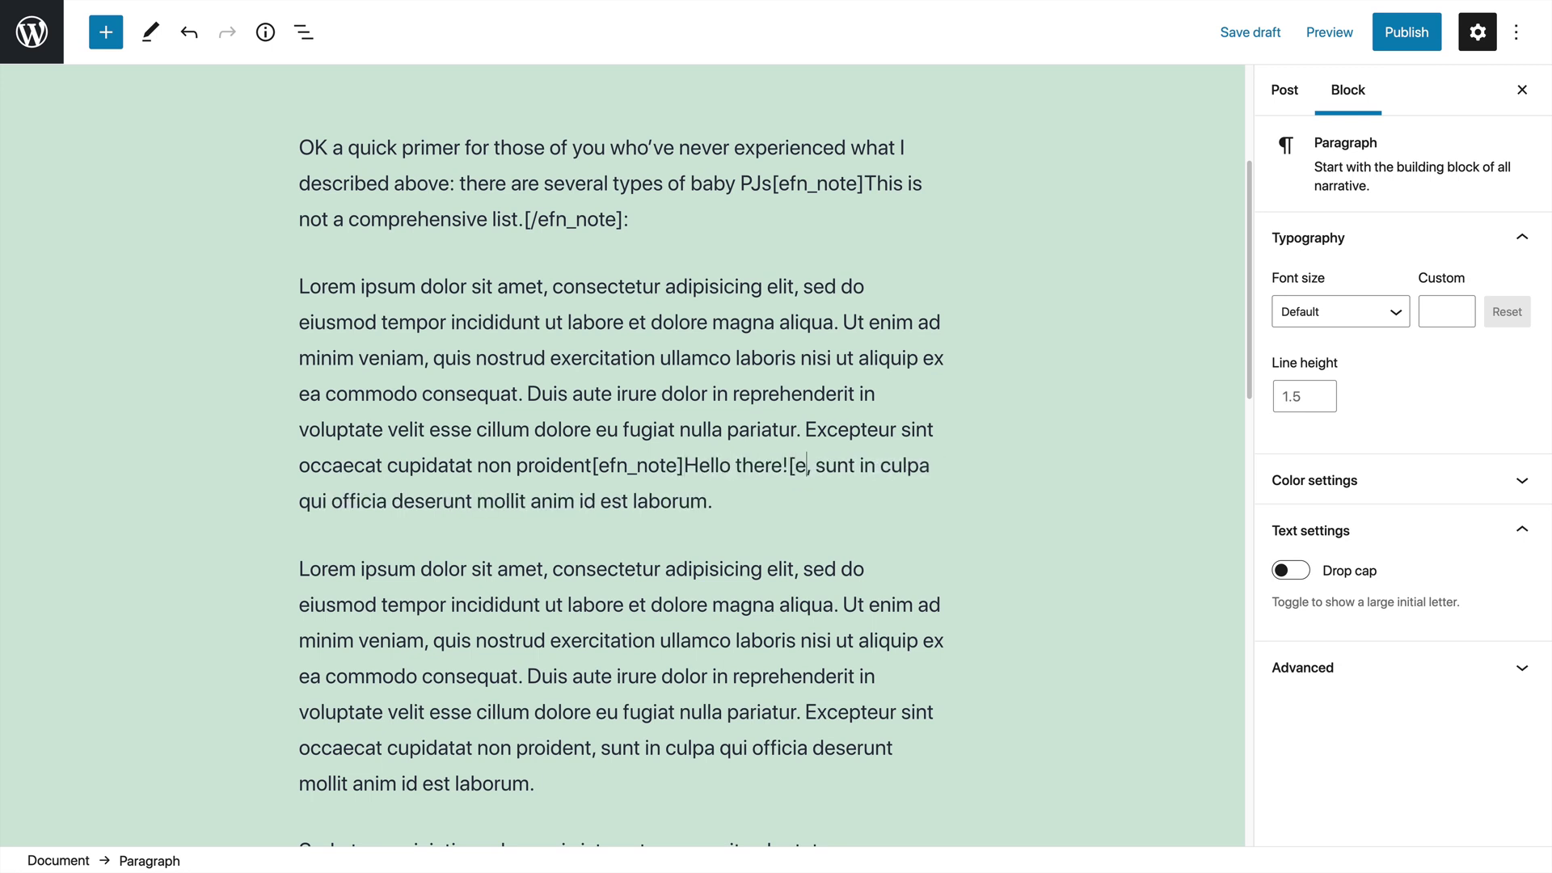
pyautogui.press('BackSpace')
pyautogui.write('/efn_no')
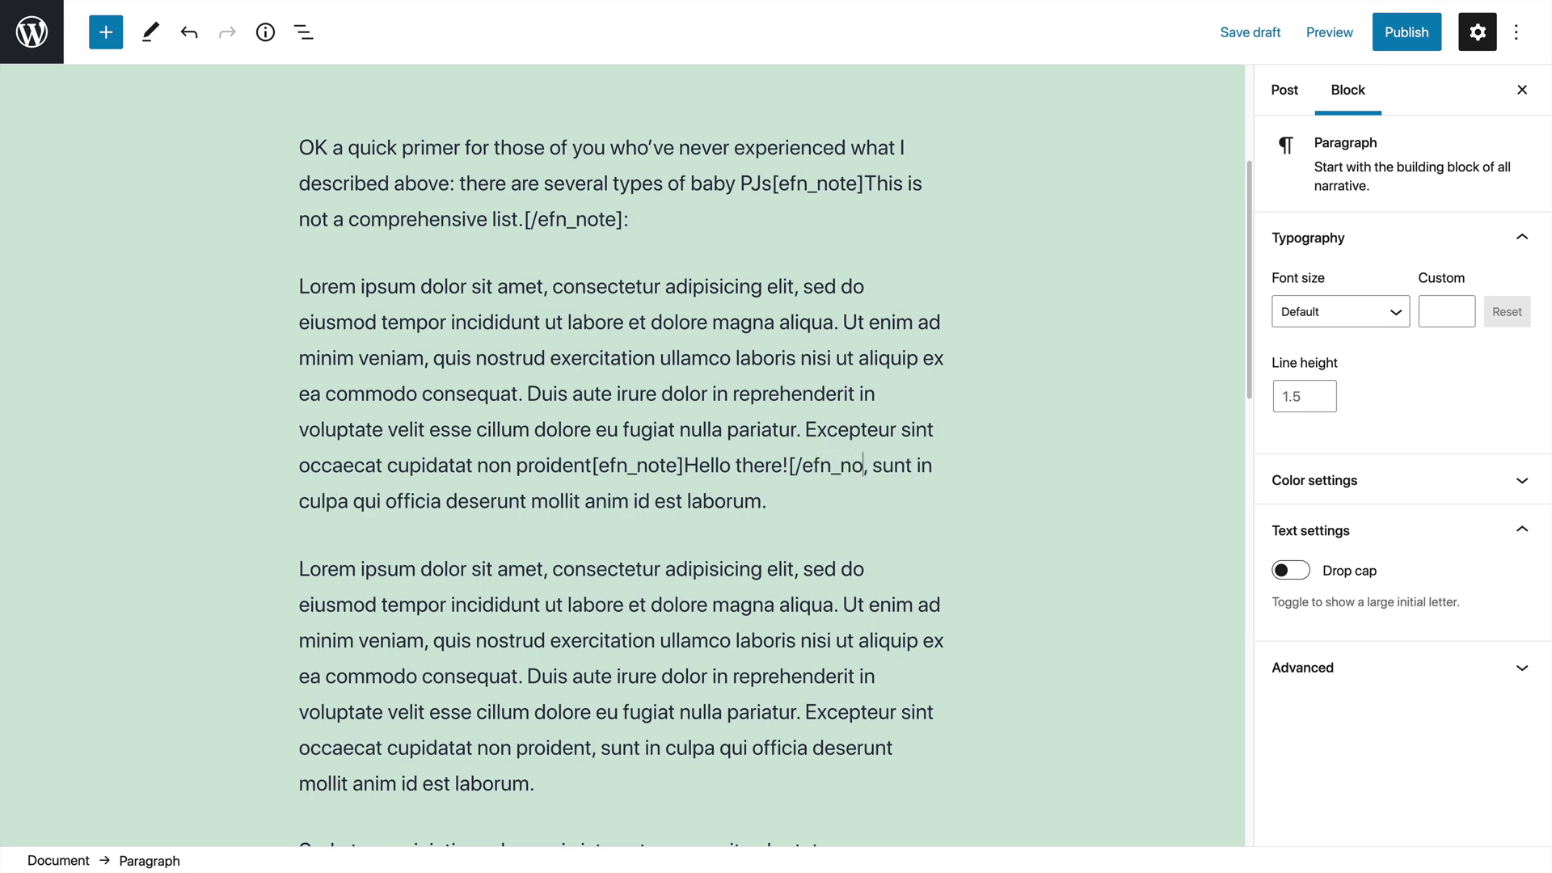
pyautogui.write('te]')
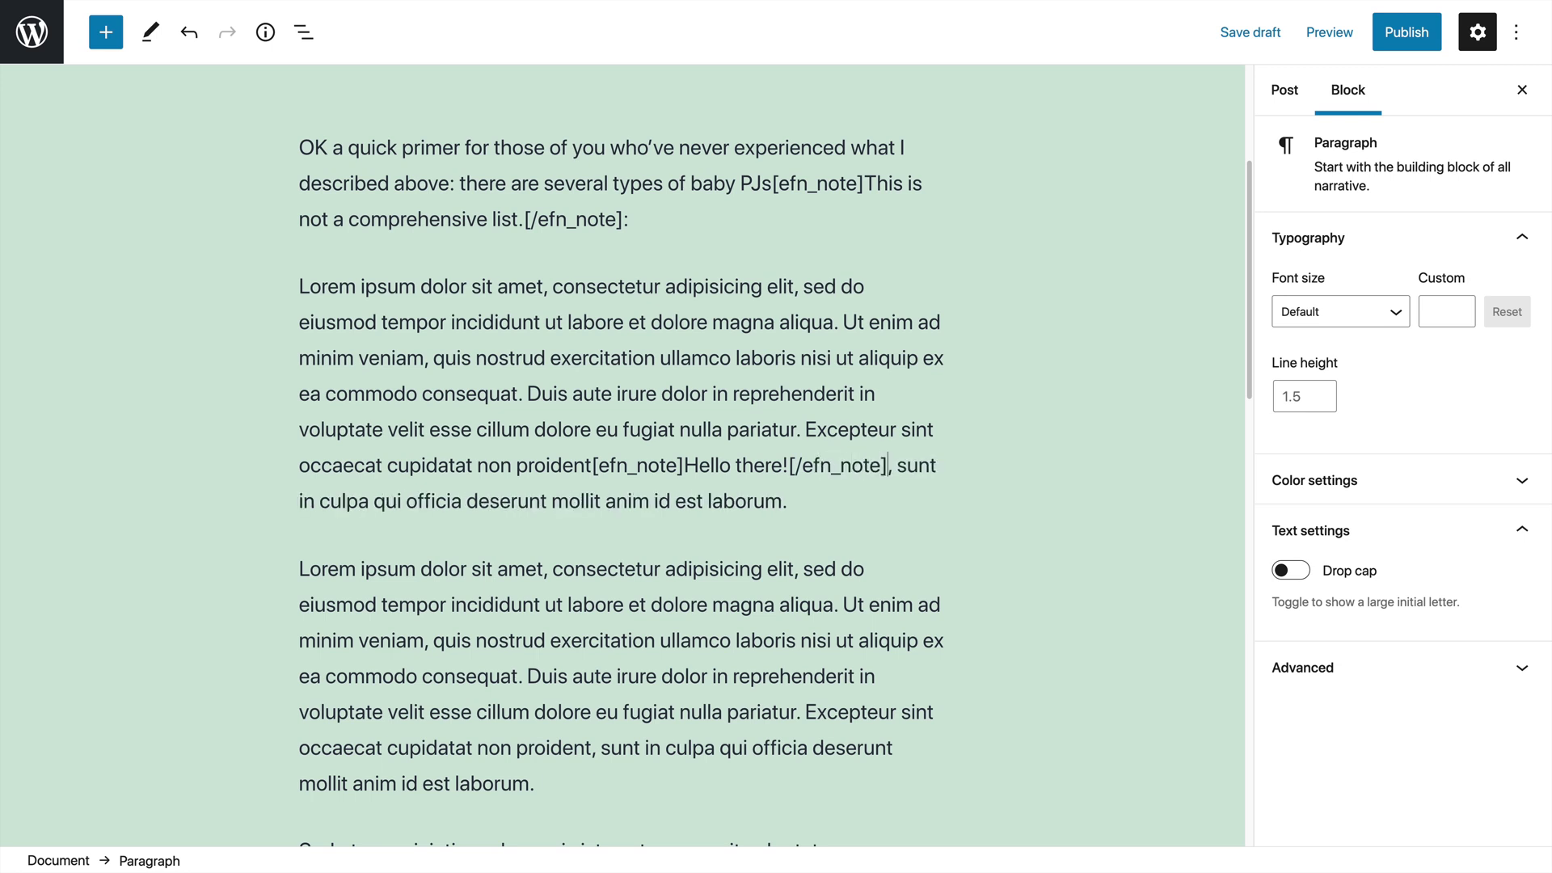
# - Remove the stray empty paragraph left after the second paragraph
pyautogui.click(826, 519)
pyautogui.click(828, 510)
pyautogui.press('Return')
pyautogui.write('/easy')
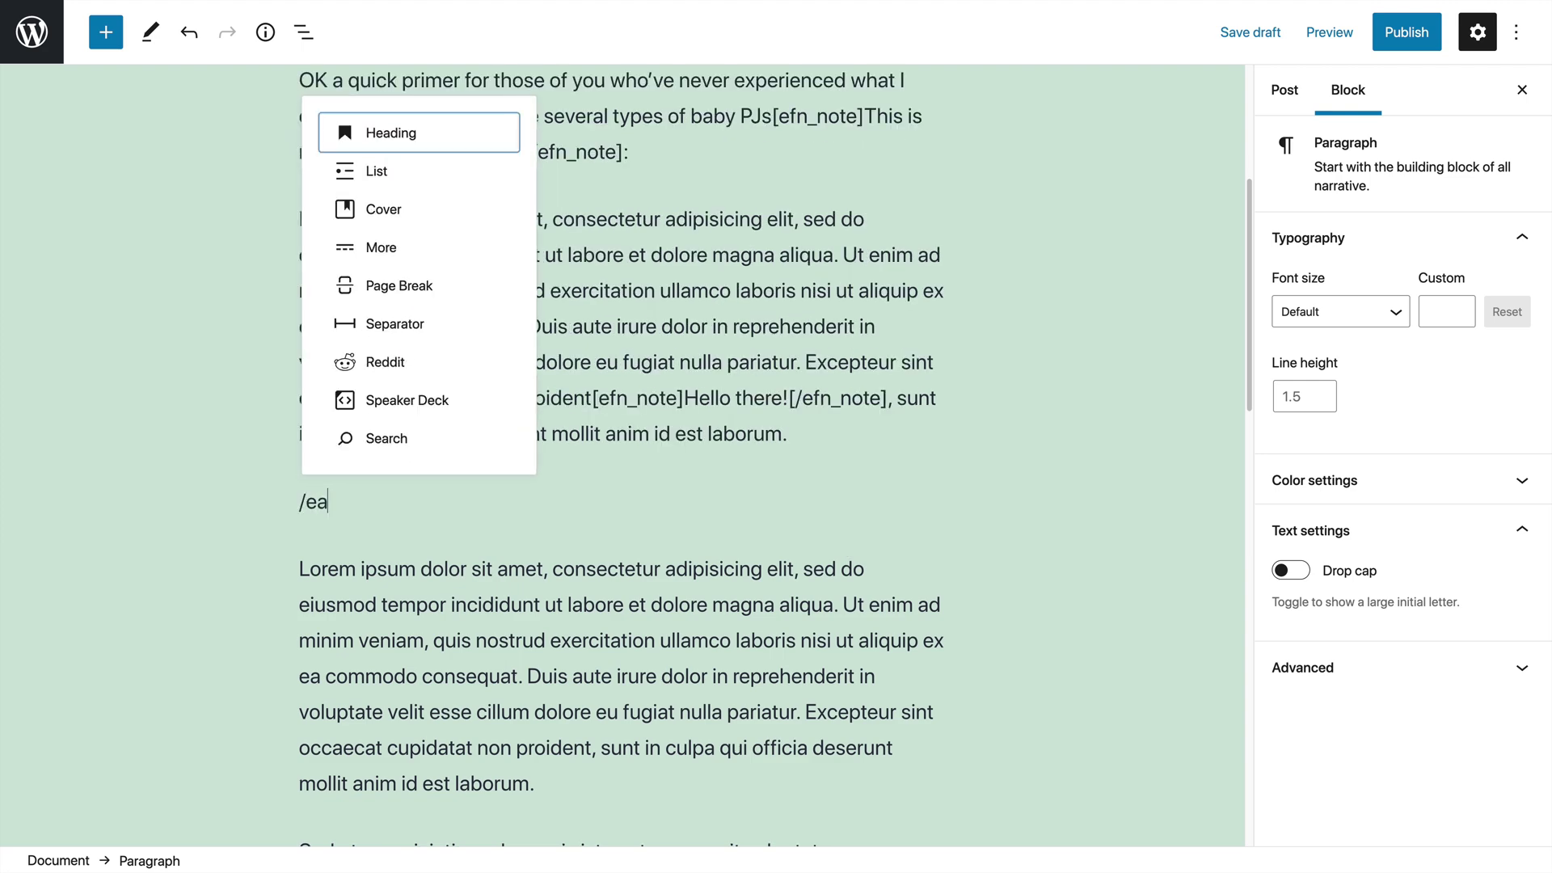
pyautogui.press('BackSpace')
pyautogui.press('BackSpace')
pyautogui.press('BackSpace')
pyautogui.press('BackSpace')
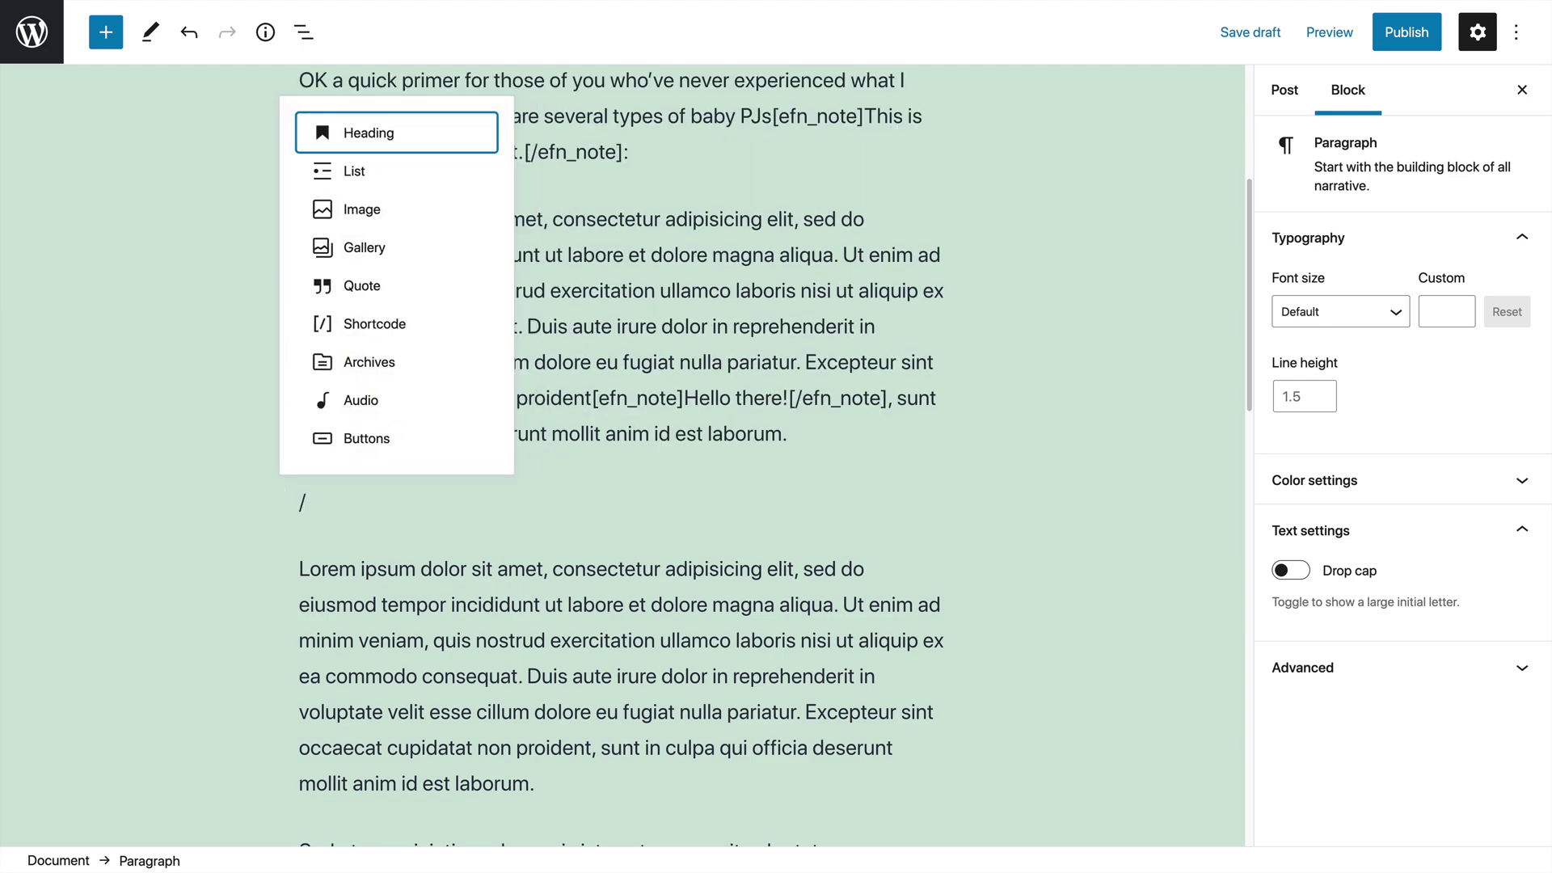
pyautogui.write('g')
pyautogui.press('BackSpace')
pyautogui.write('foo')
pyautogui.press('BackSpace')
pyautogui.press('BackSpace')
pyautogui.press('BackSpace')
pyautogui.press('BackSpace')
pyautogui.press('BackSpace')
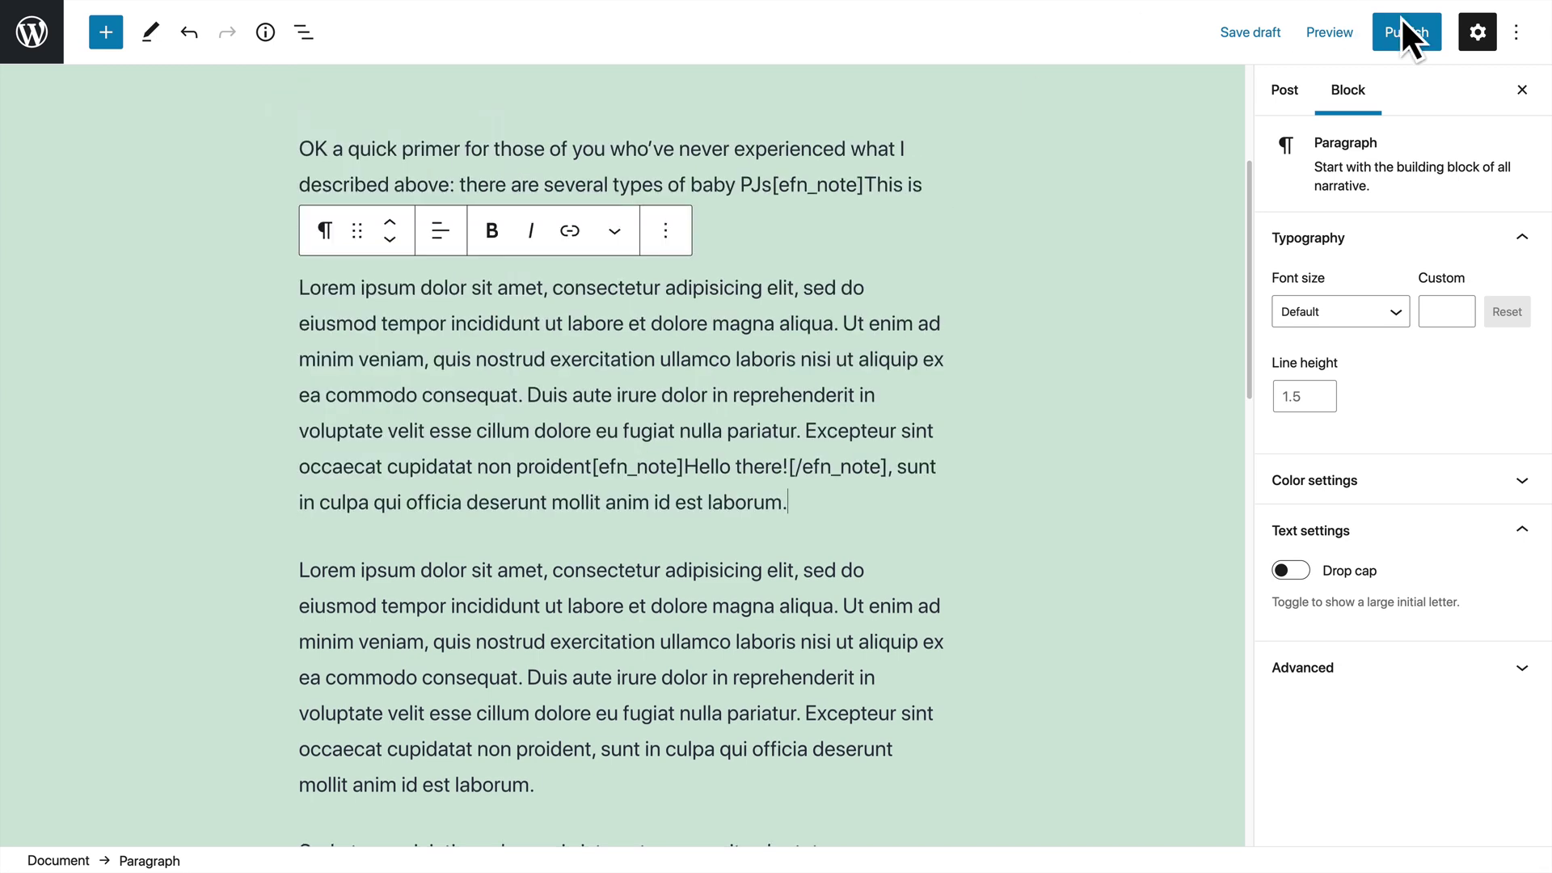
# - Save the post as a draft and preview it in a new tab
pyautogui.click(1261, 36)
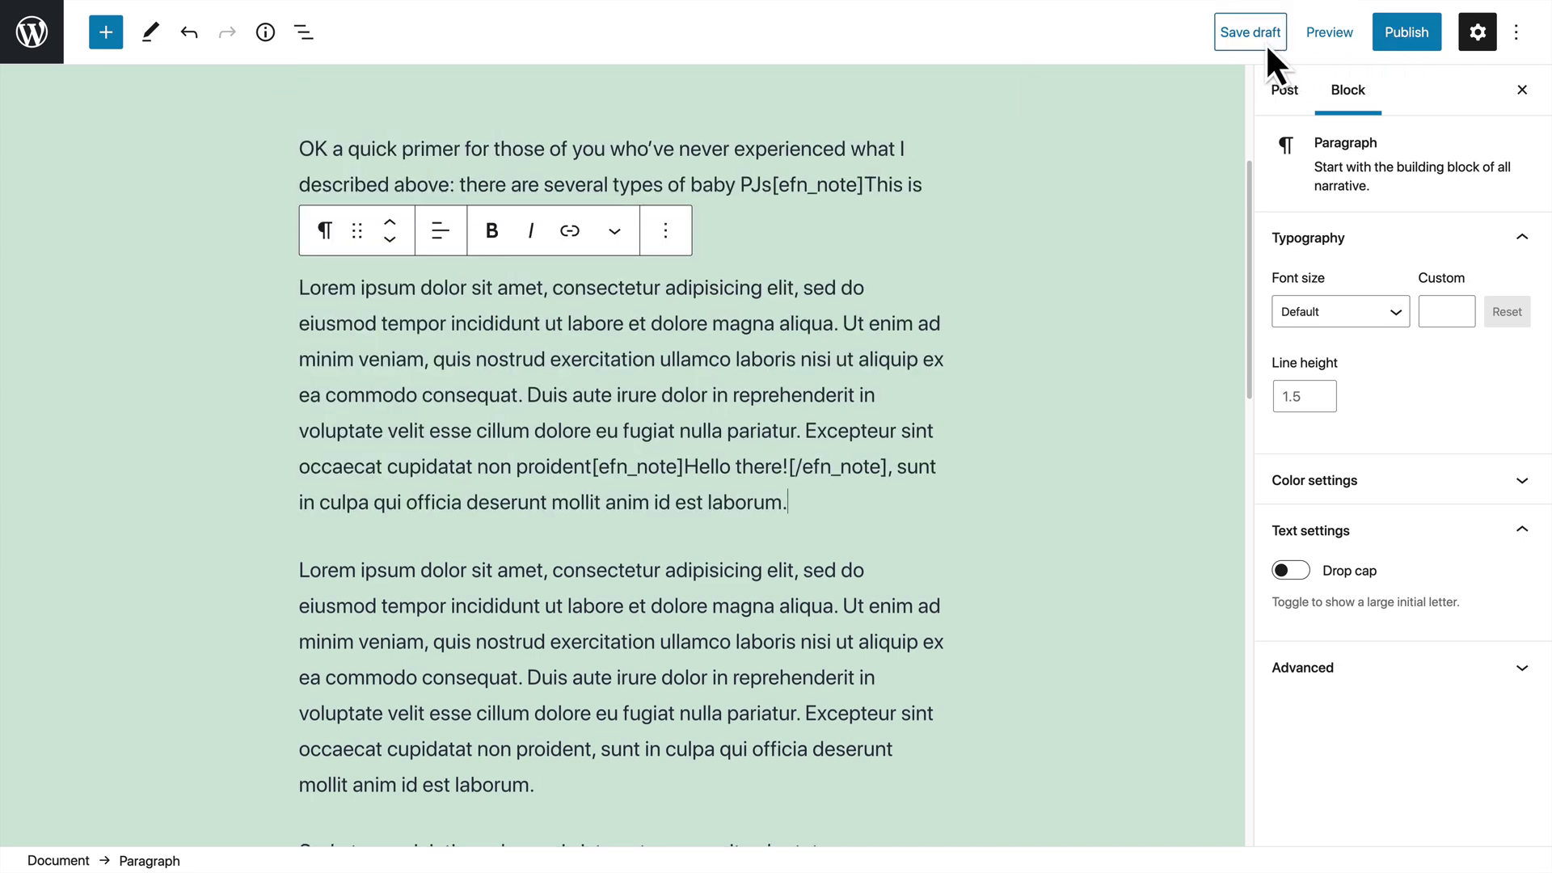
pyautogui.click(1348, 40)
pyautogui.click(1265, 237)
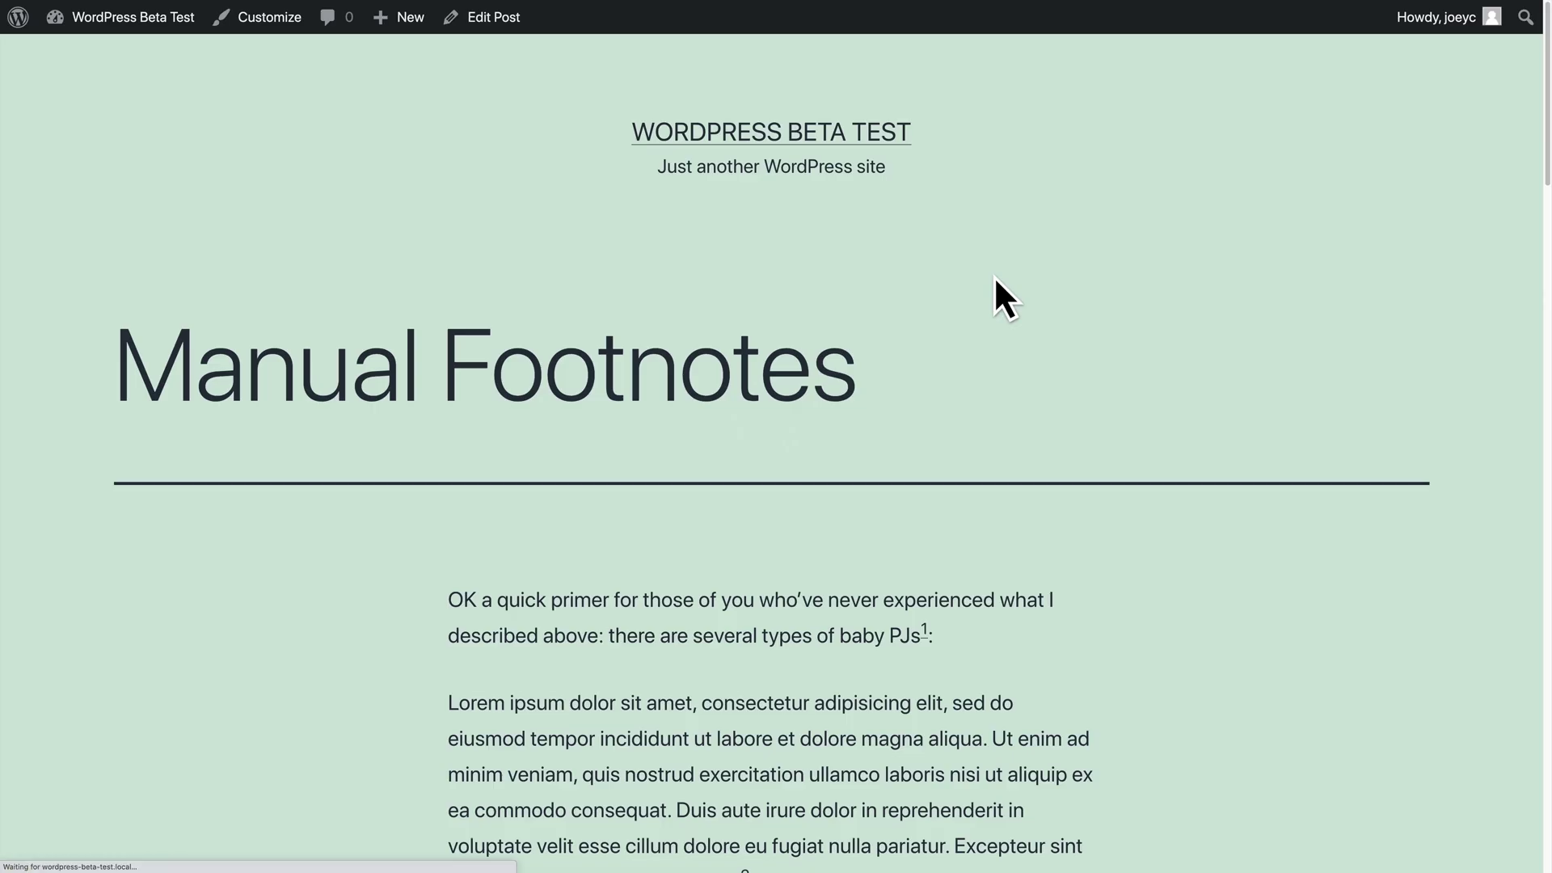
# - Check footnote 1's hover popup and both footnotes' links to and from the Footnotes list
pyautogui.scroll(-2, 912, 341)
pyautogui.moveTo(935, 520)
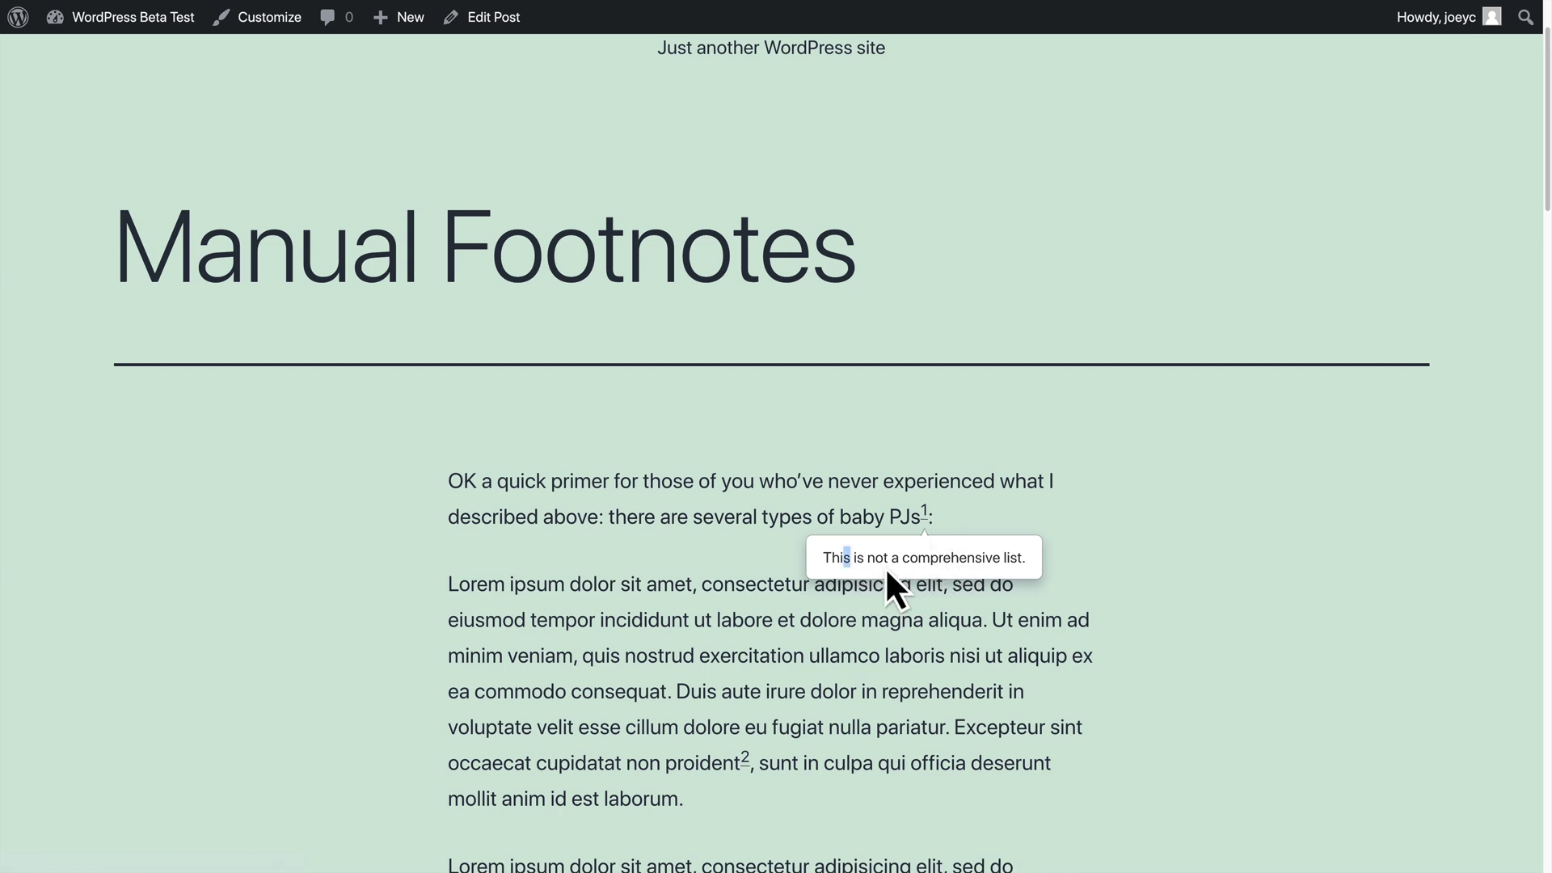
pyautogui.moveTo(887, 571); pyautogui.dragTo(1030, 561)
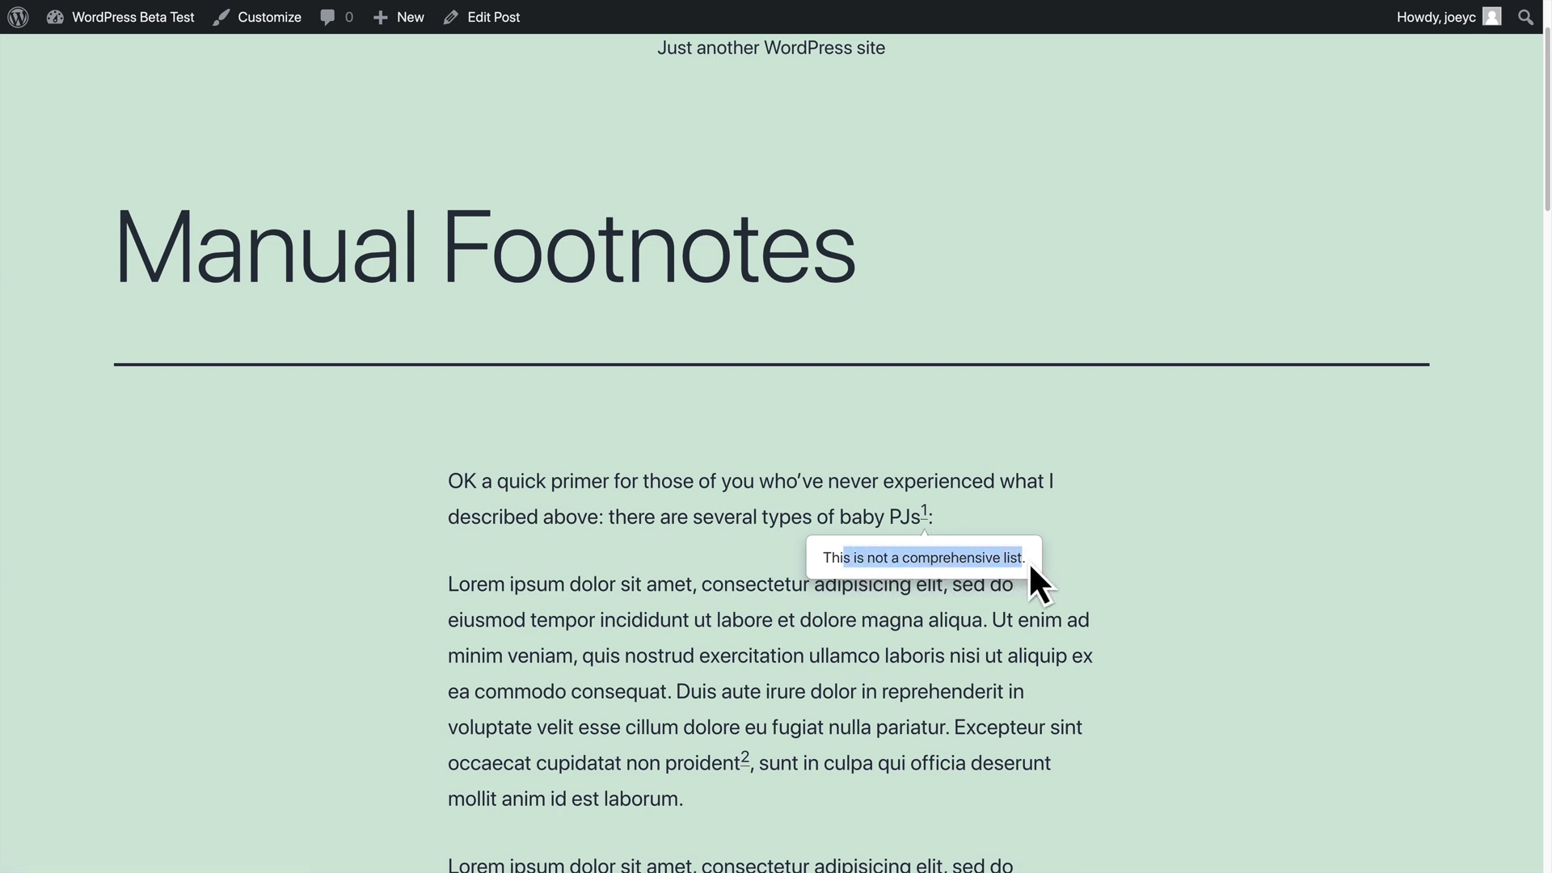
pyautogui.click(935, 520)
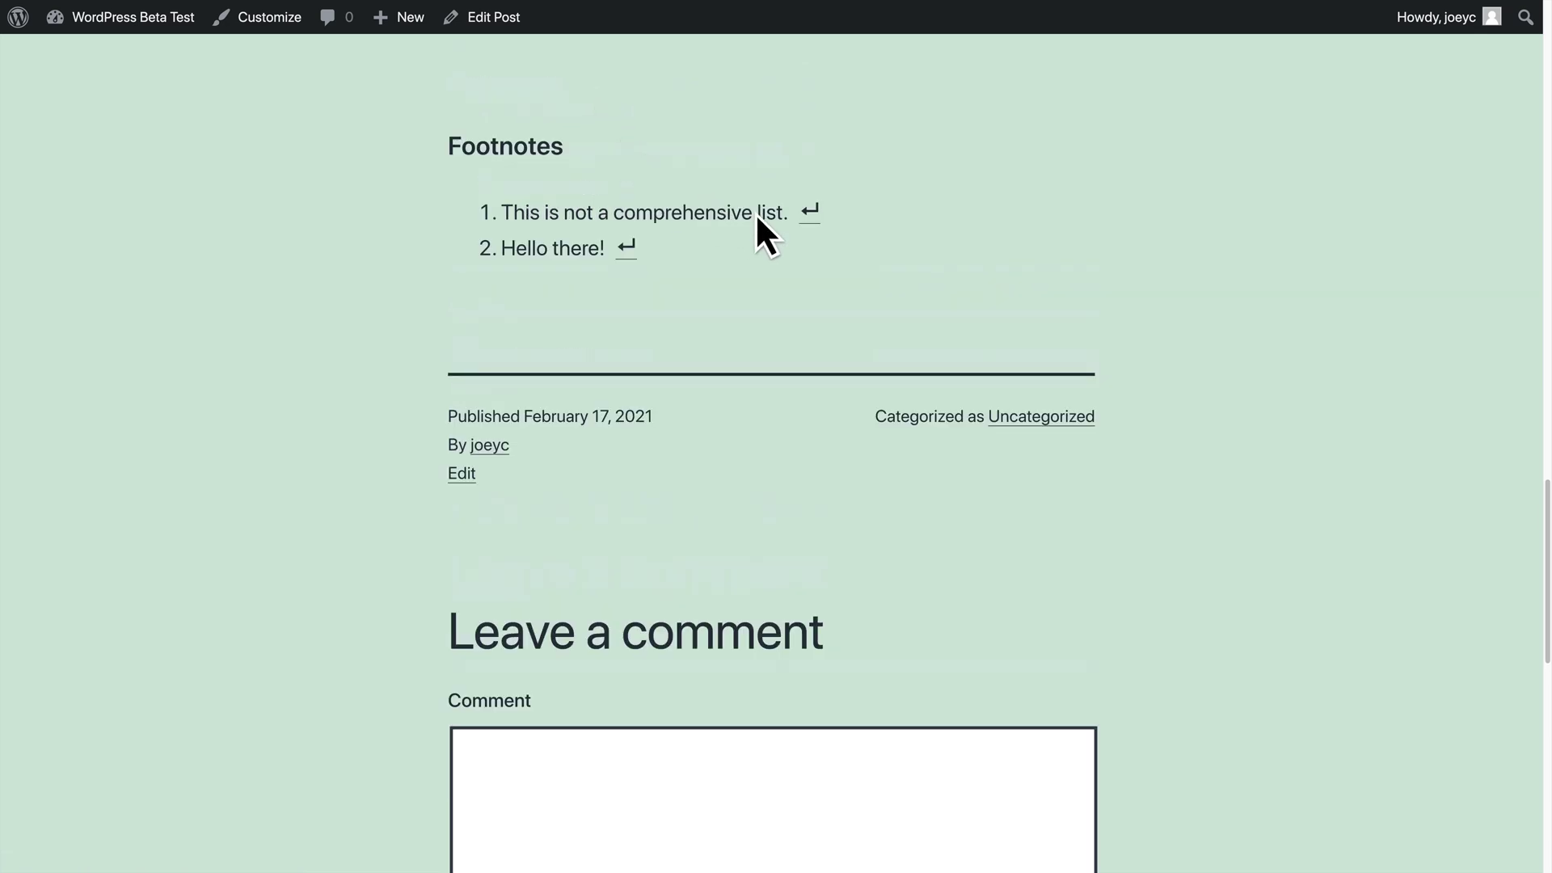
pyautogui.moveTo(565, 156); pyautogui.dragTo(431, 162)
pyautogui.click(813, 215)
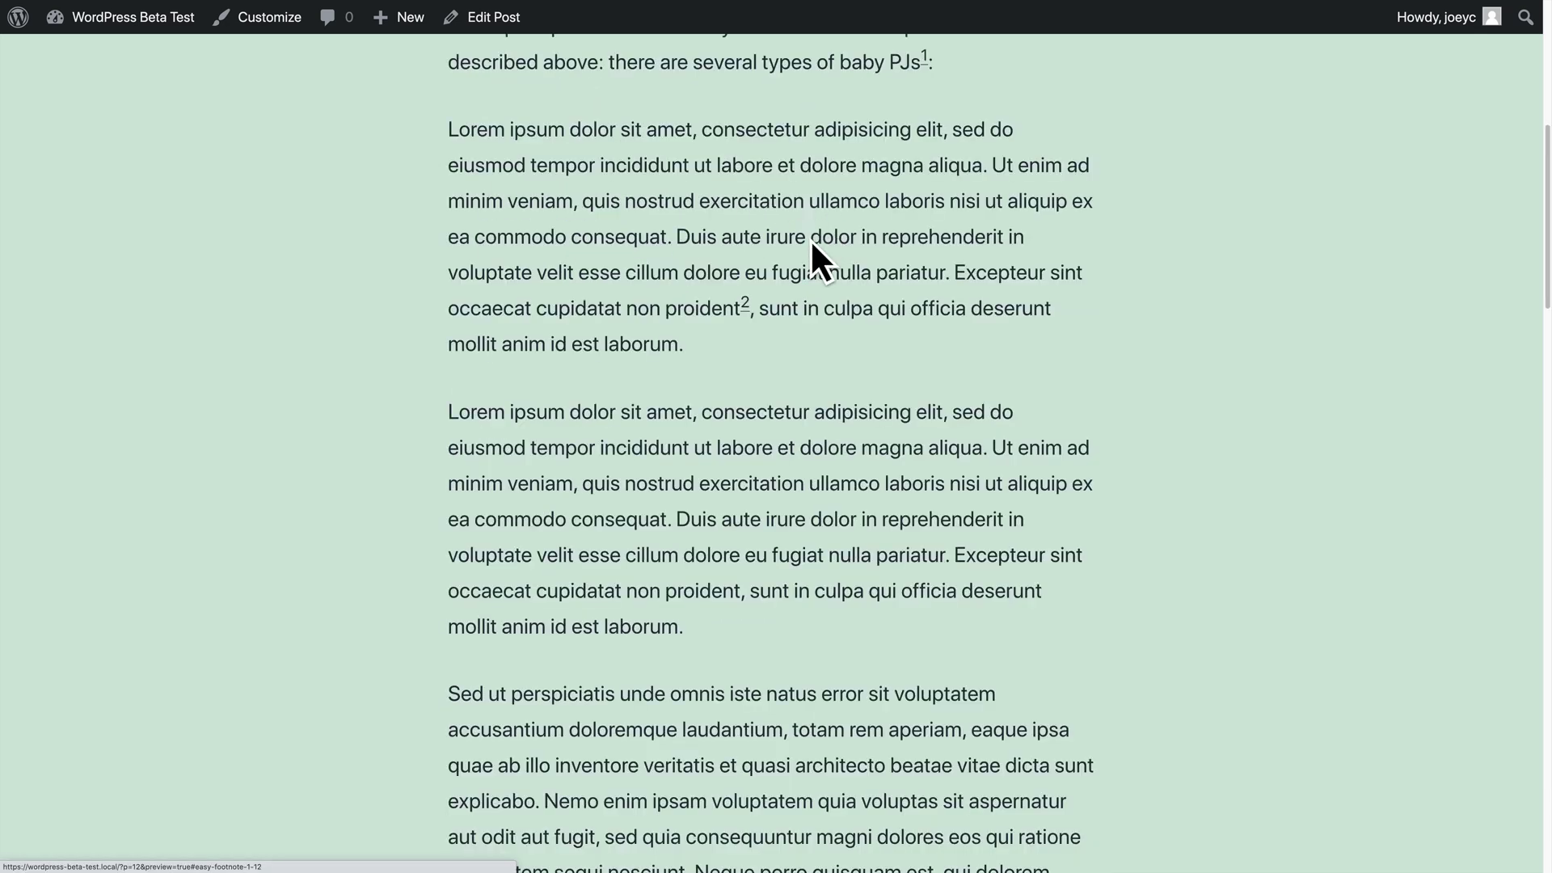
pyautogui.click(755, 311)
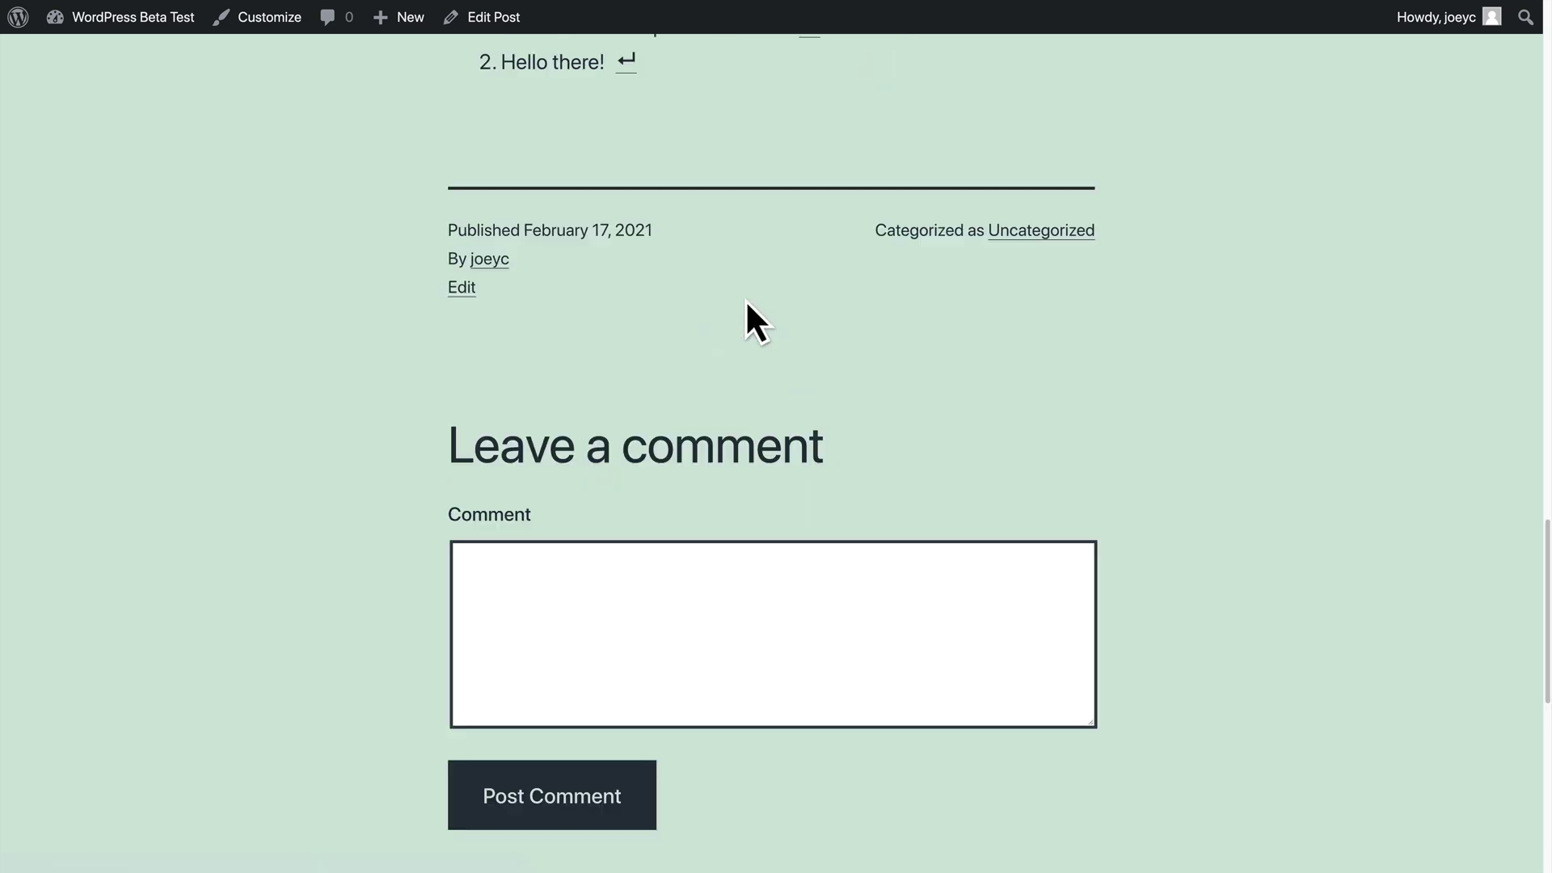
pyautogui.scroll(15, 666, 181)
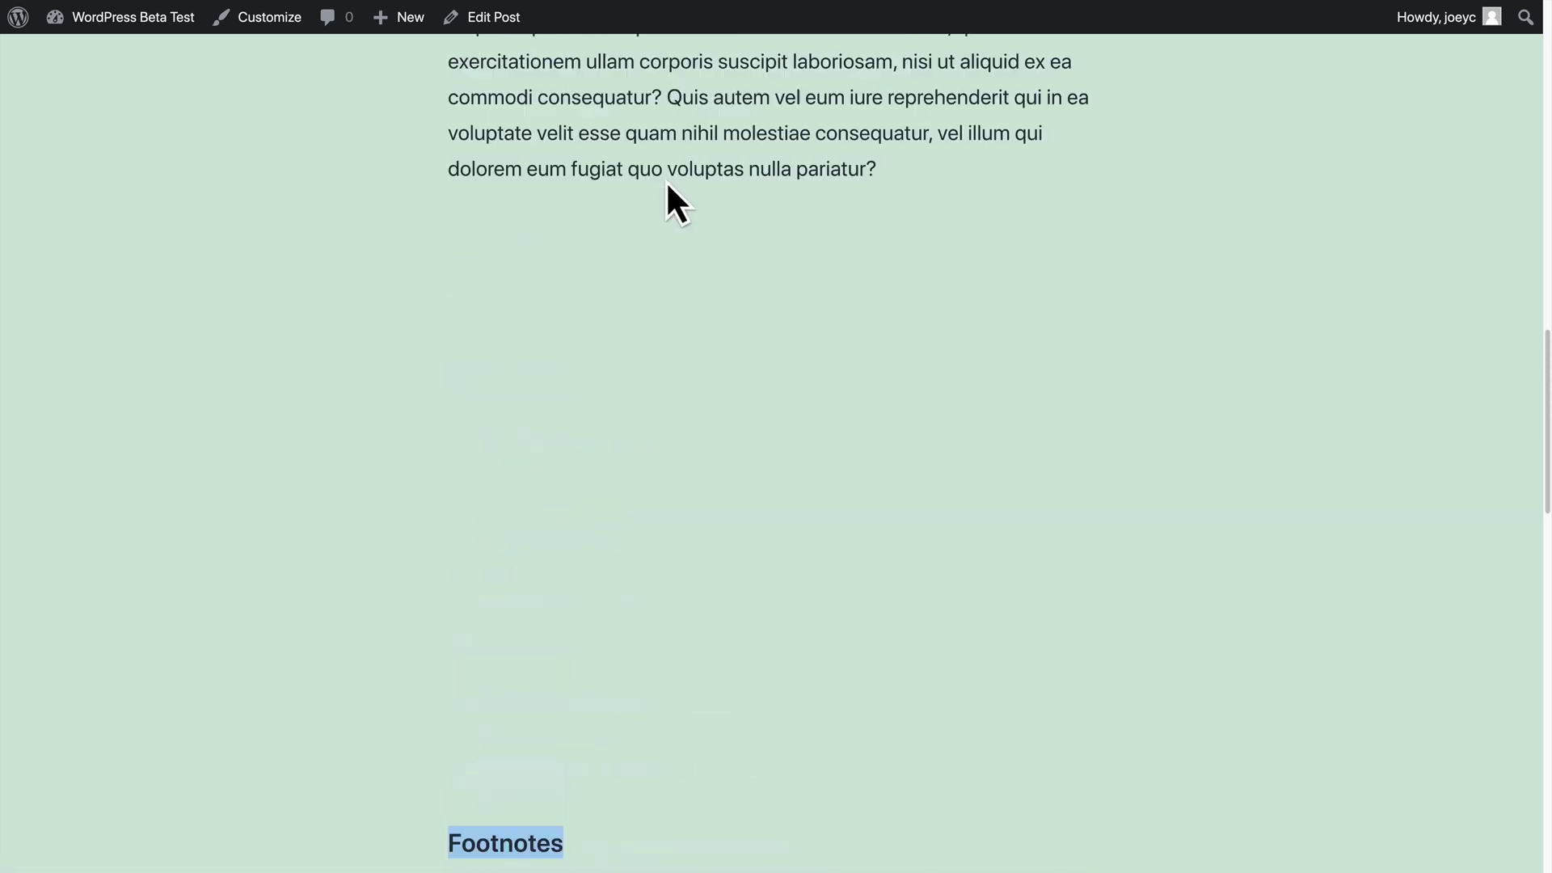
pyautogui.moveTo(753, 432)
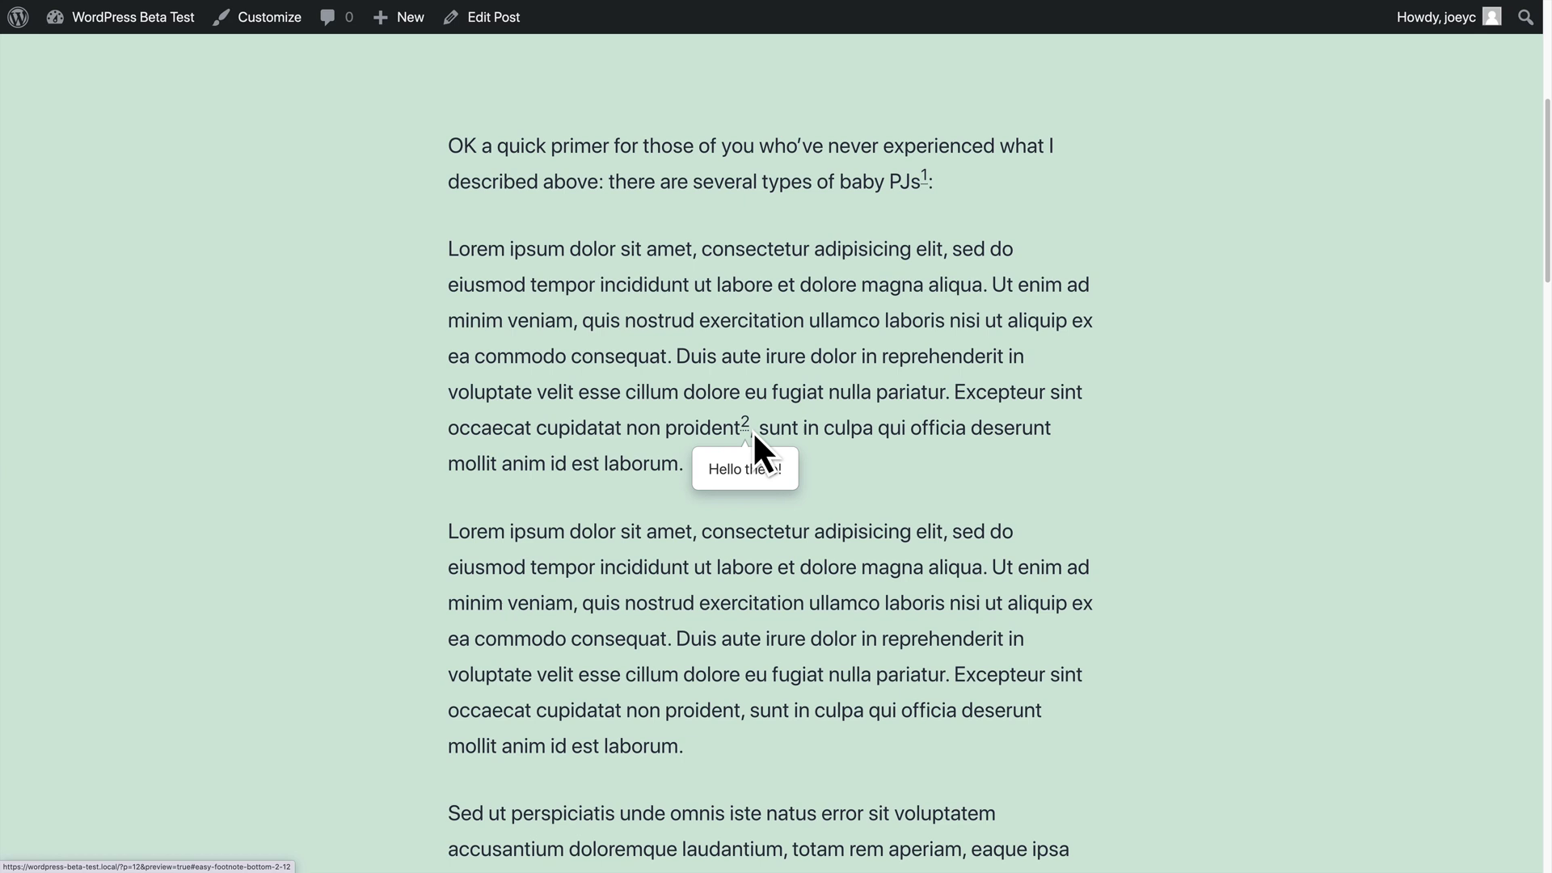